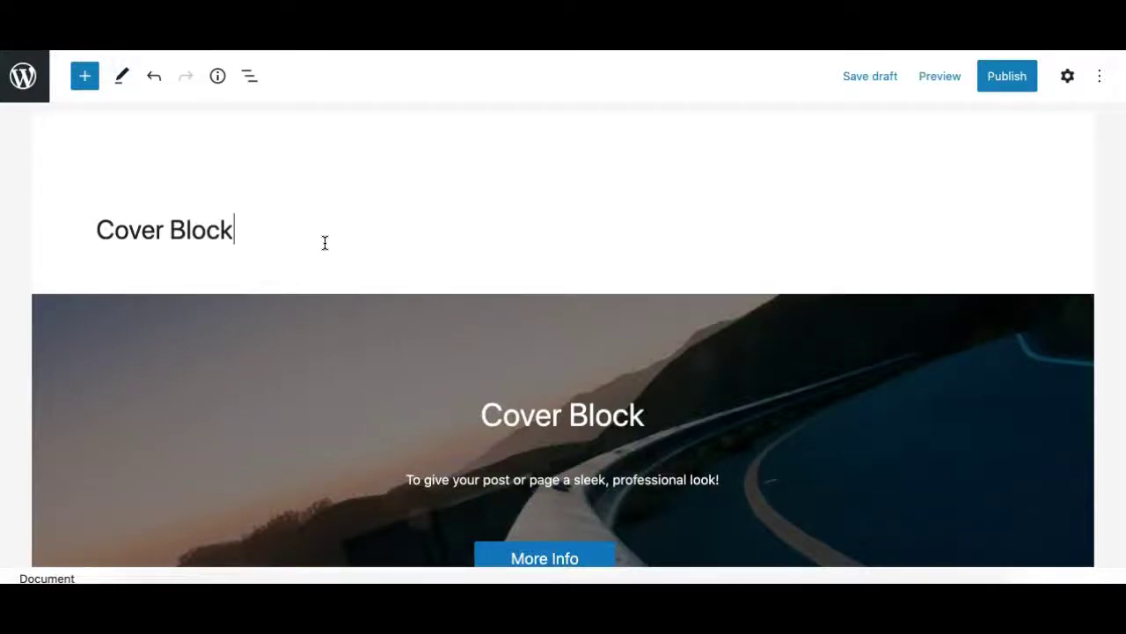
Step: Examine the finished cover block's heading, subtitle and More Info button, along with the page text beneath it
scroll(334, 294, "down", 3)
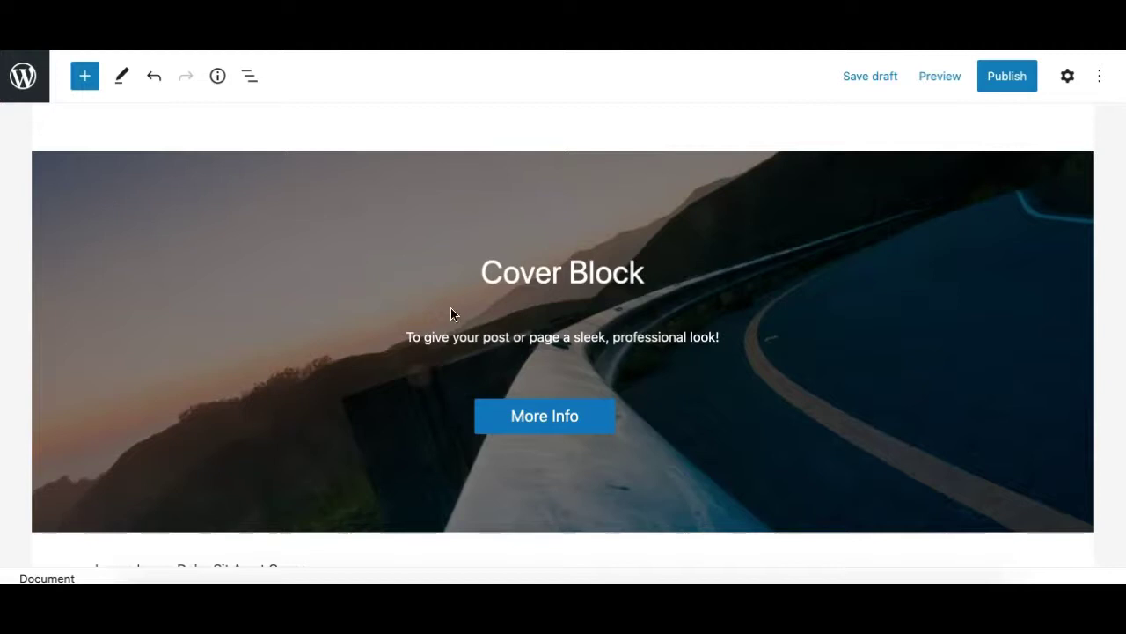
left_click(547, 274)
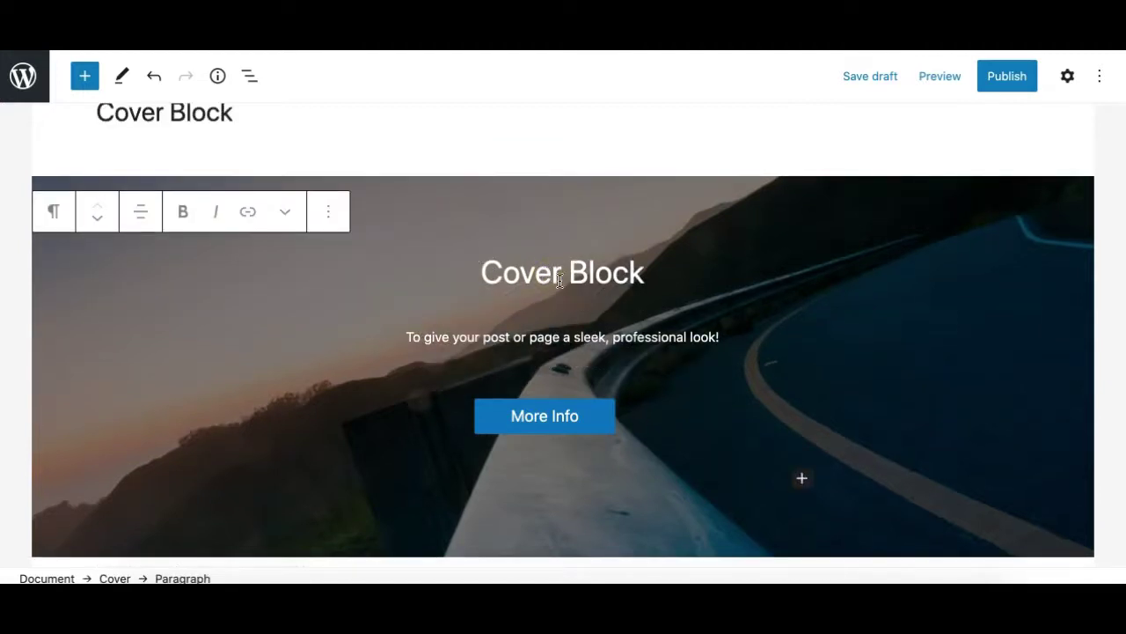
left_click(647, 488)
left_click(648, 477)
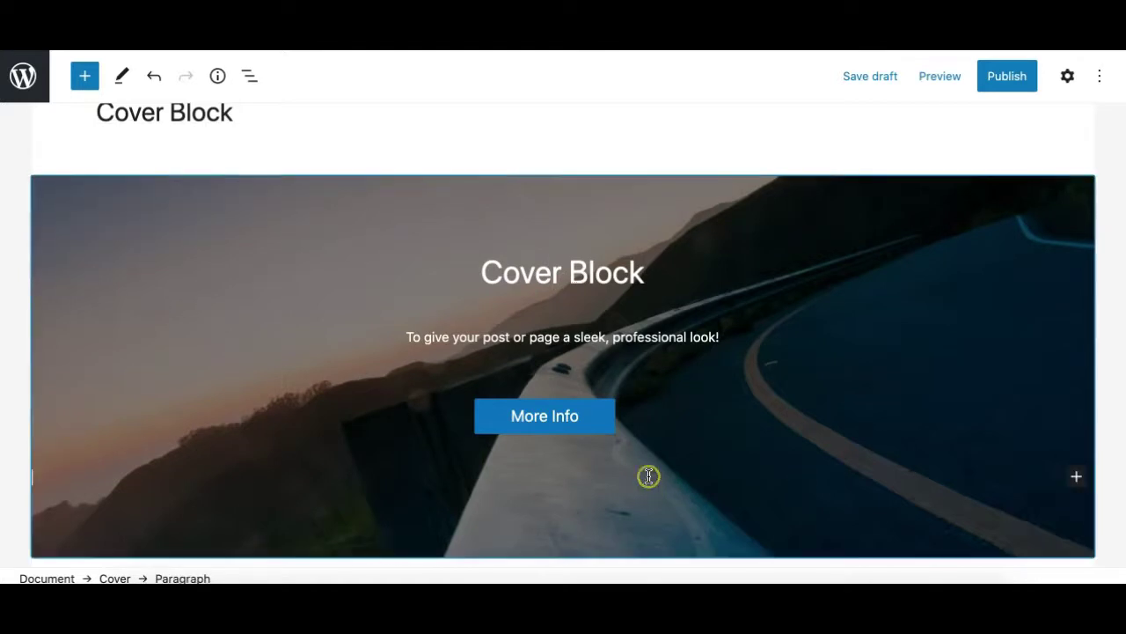
left_click(560, 268)
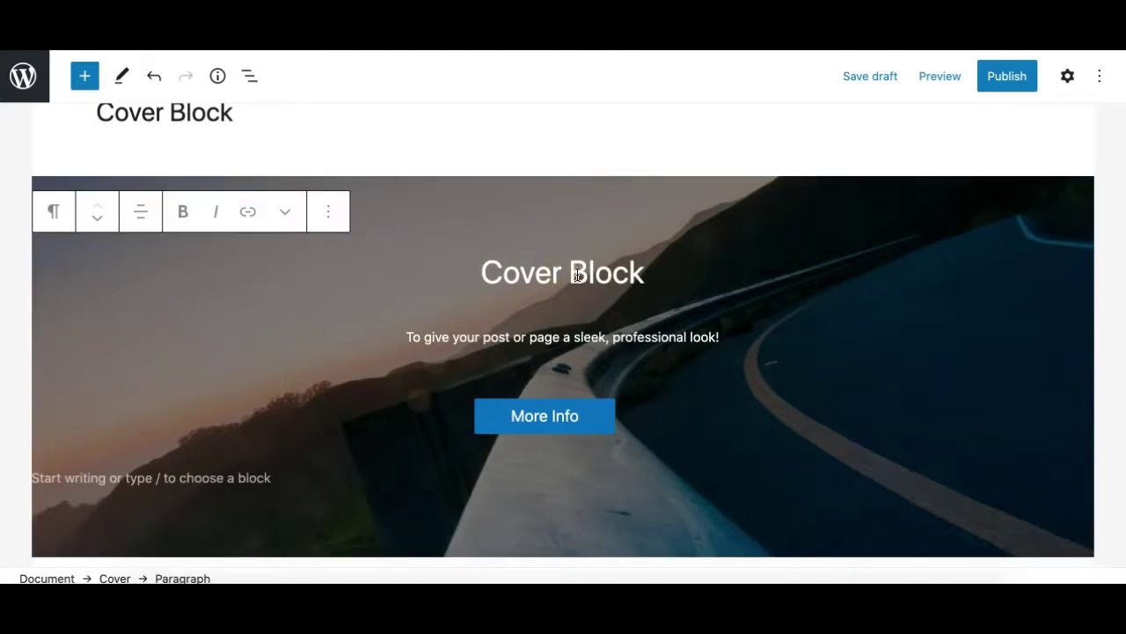
left_click(540, 336)
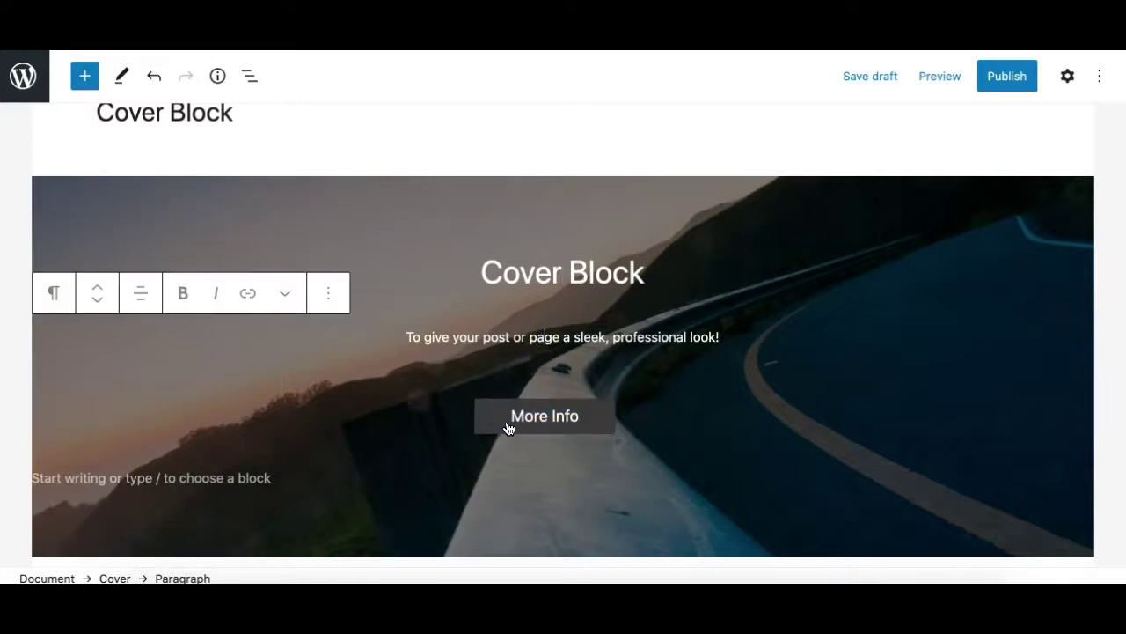
left_click(849, 304)
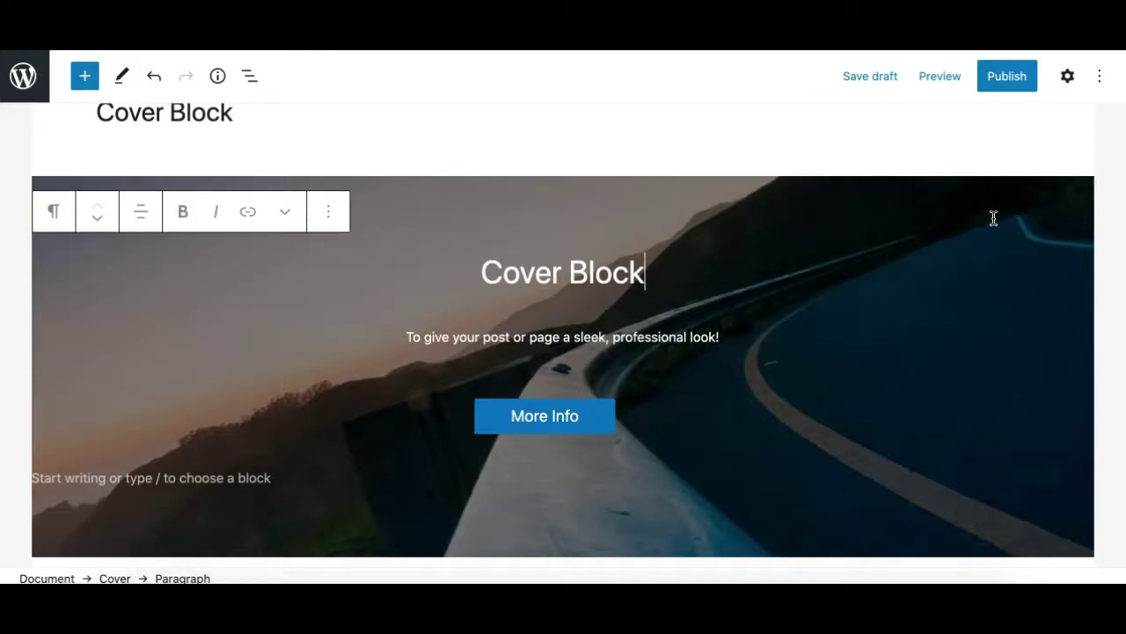
scroll(991, 329, "down", 5)
scroll(990, 331, "down", 4)
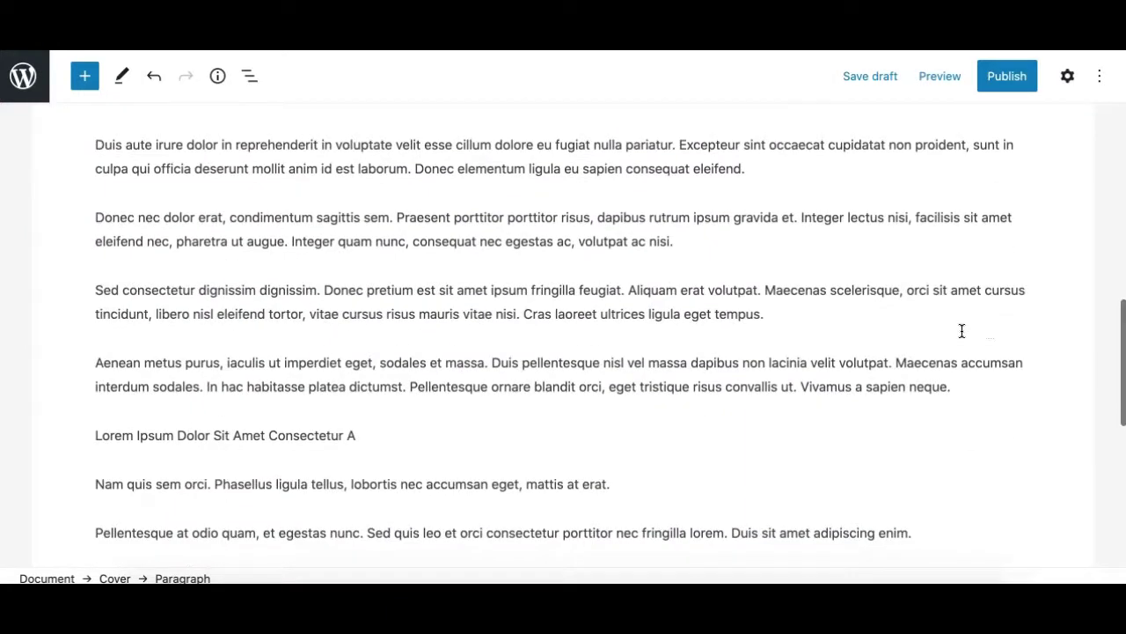
scroll(846, 403, "down", 8)
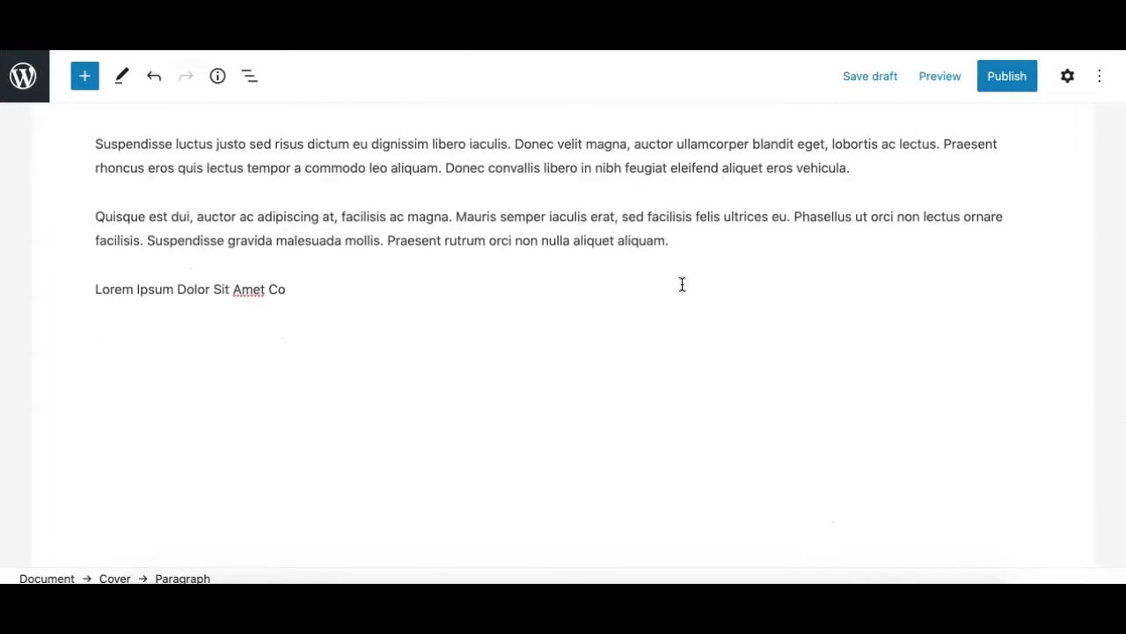
scroll(679, 288, "up", 12)
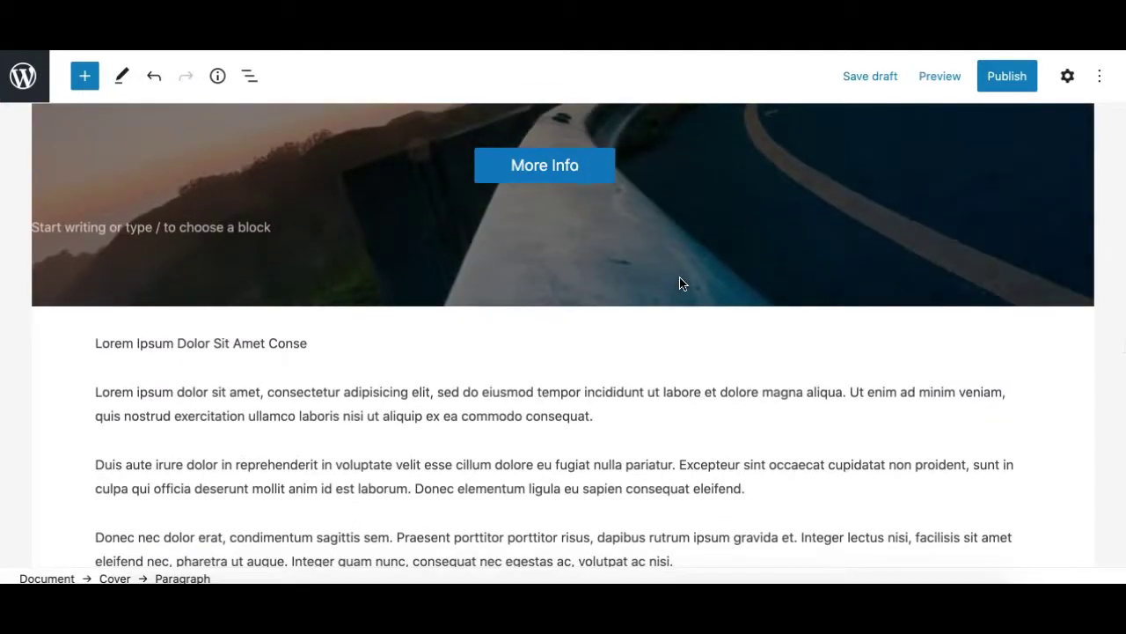
scroll(679, 283, "up", 3)
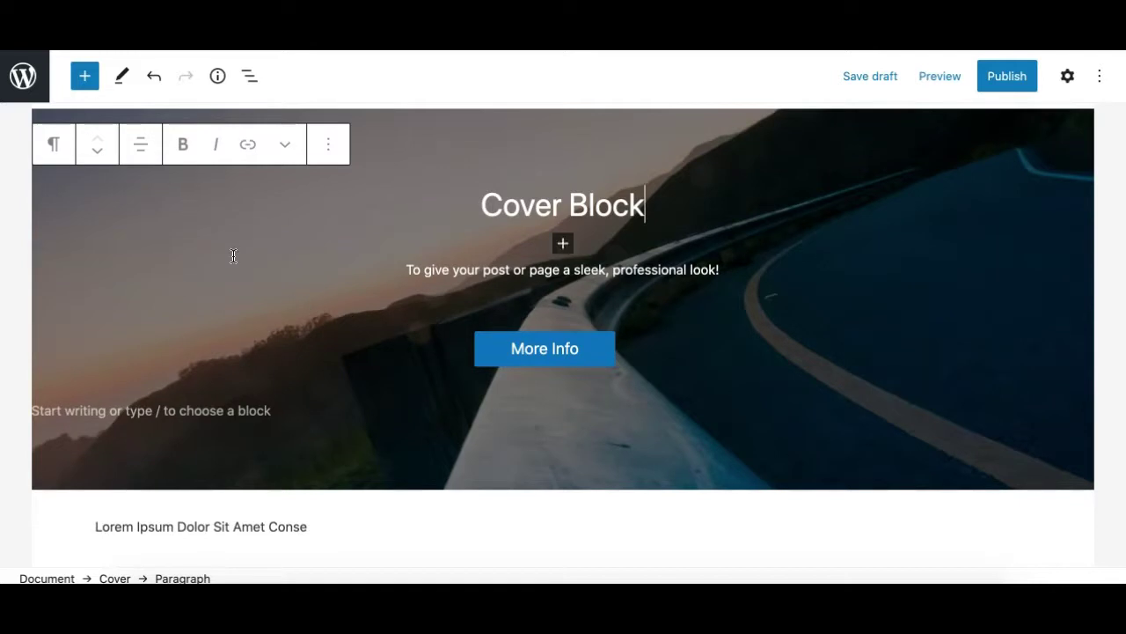
scroll(286, 308, "up", 2)
left_click(445, 278)
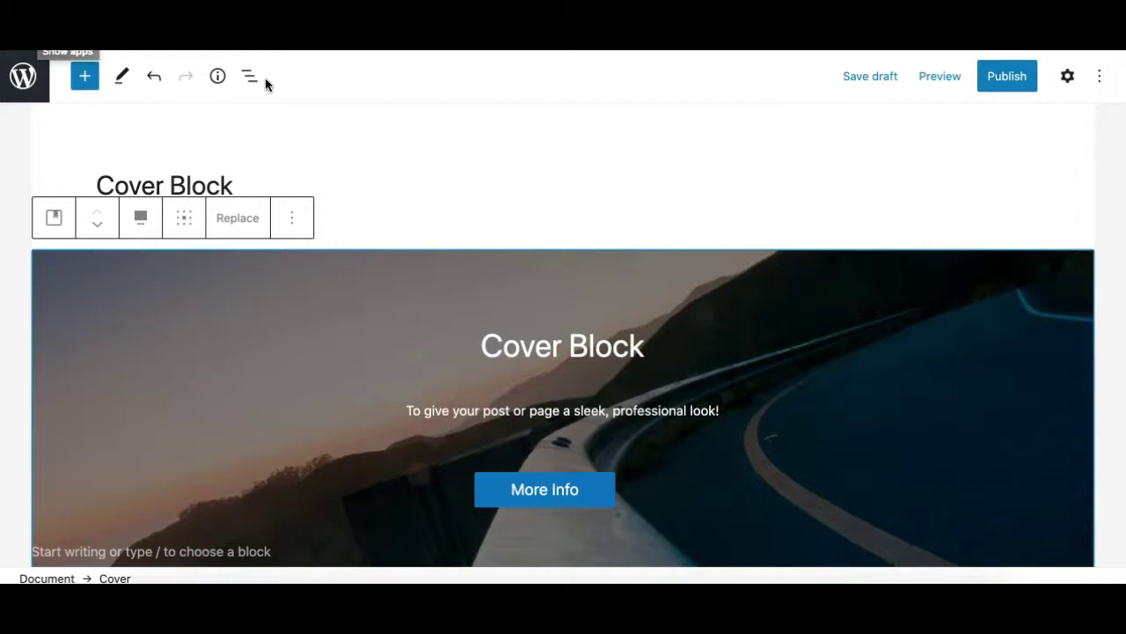
Step: Insert a Cover block directly beneath the page title, above the existing cover
left_click(385, 183)
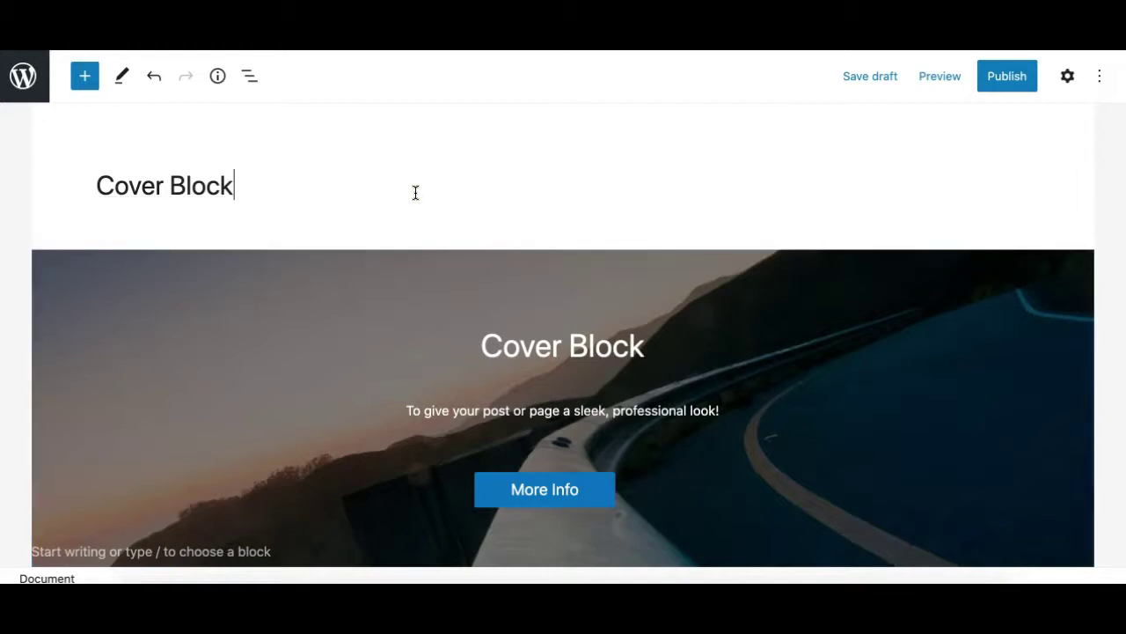
key("Return")
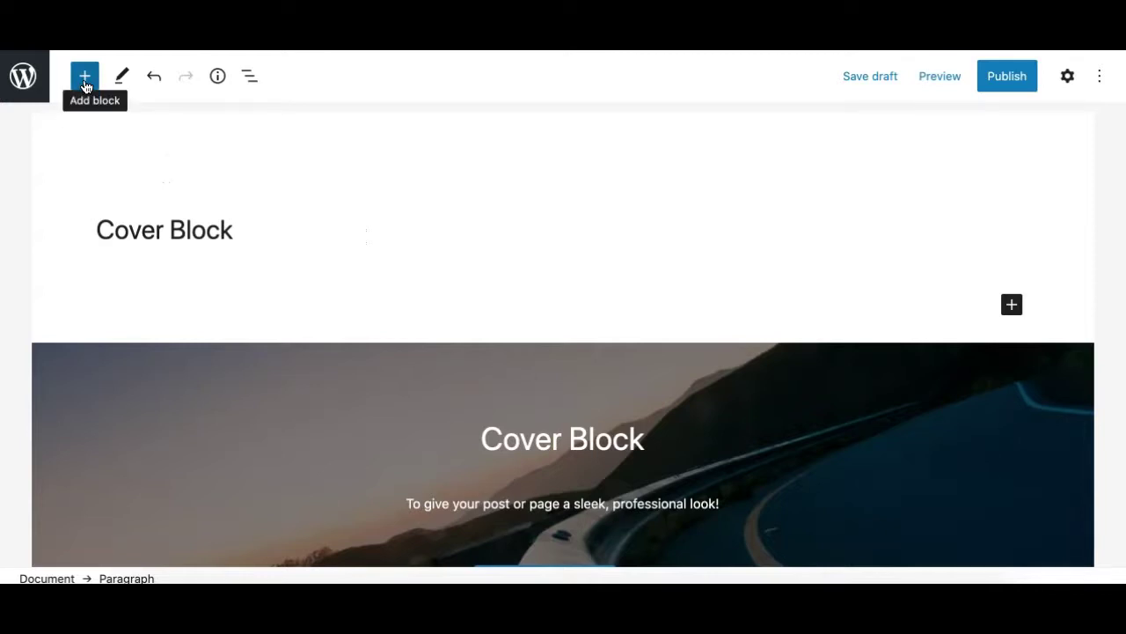
left_click(84, 79)
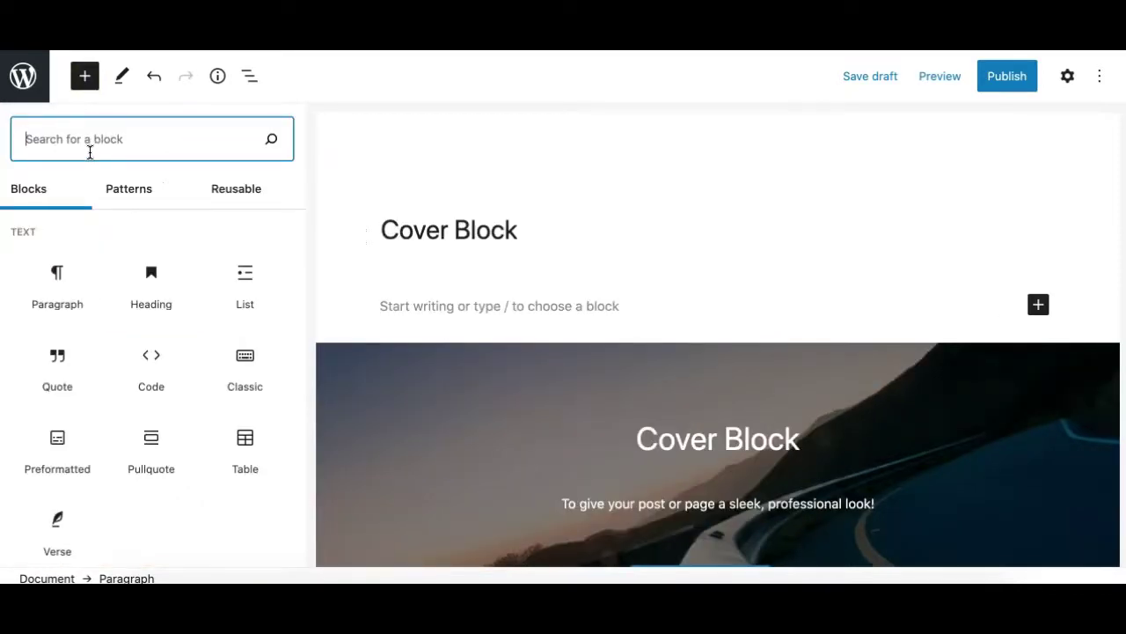
type("cover")
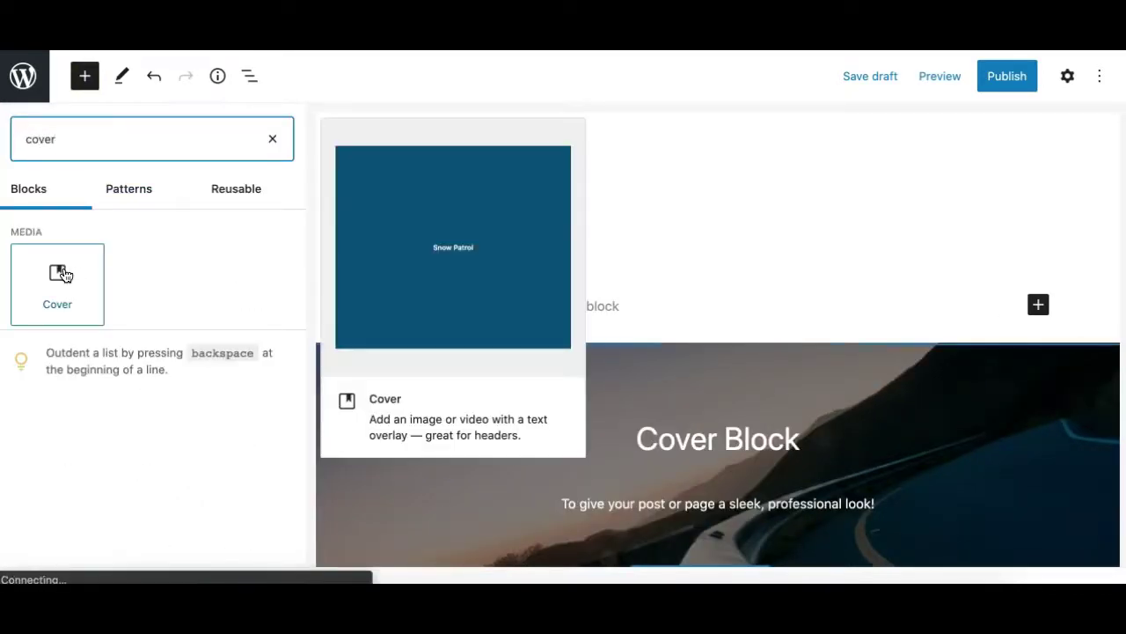
left_click(66, 276)
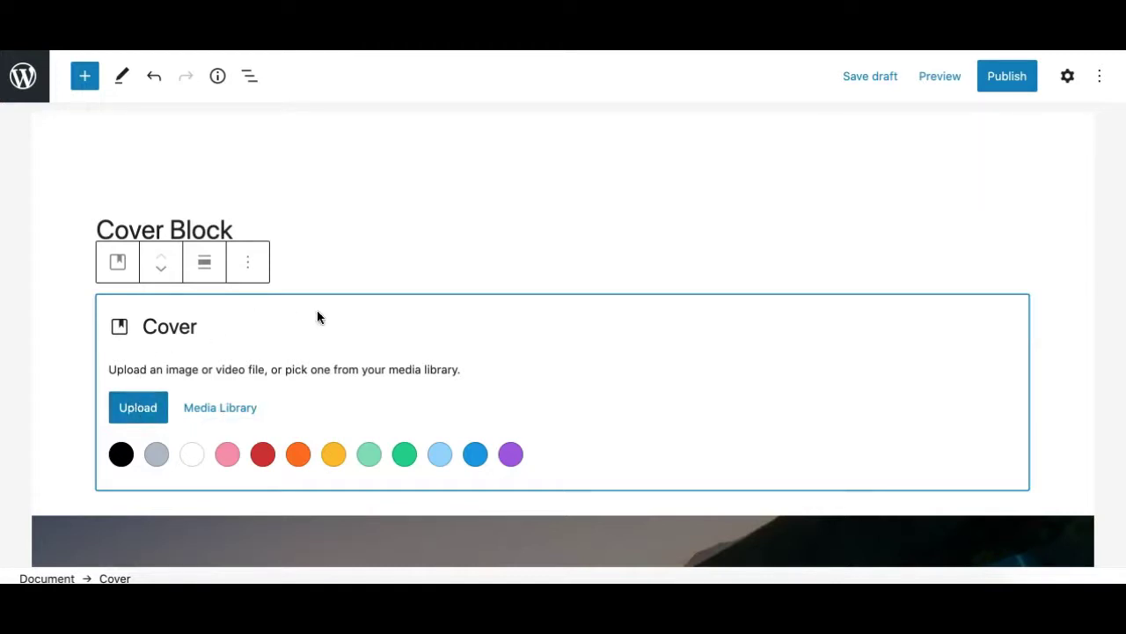
Step: Give the new cover a solid red background and enter "dssadasdjk" as its text
scroll(308, 352, "down", 3)
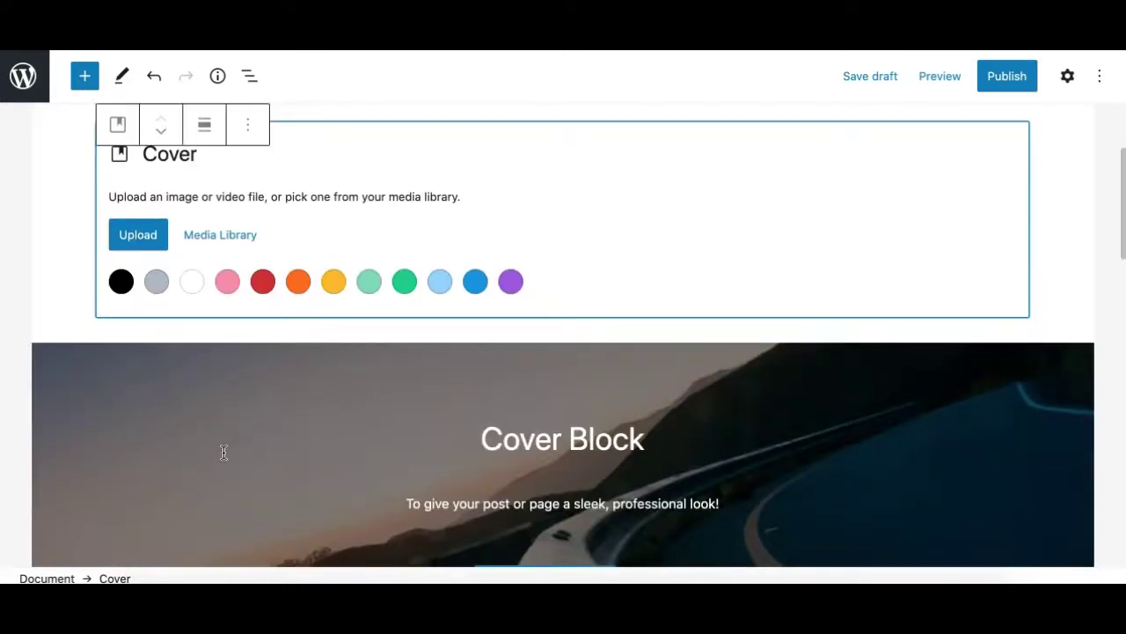
scroll(223, 452, "up", 2)
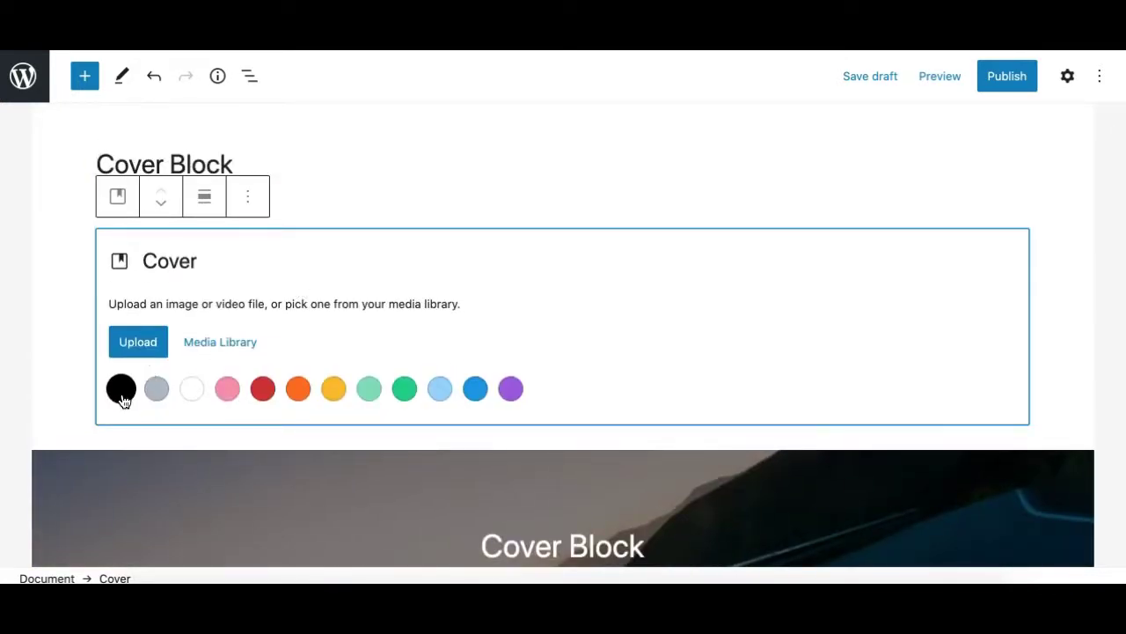
left_click(264, 388)
scroll(545, 392, "down", 2)
scroll(542, 393, "up", 1)
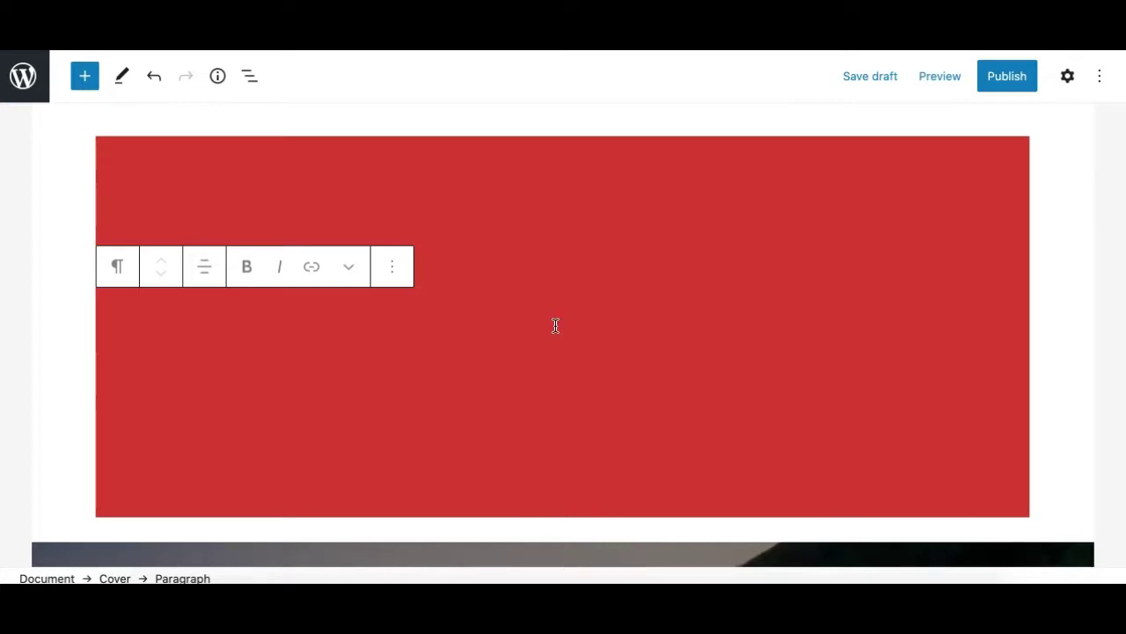
type("dssadasdjk")
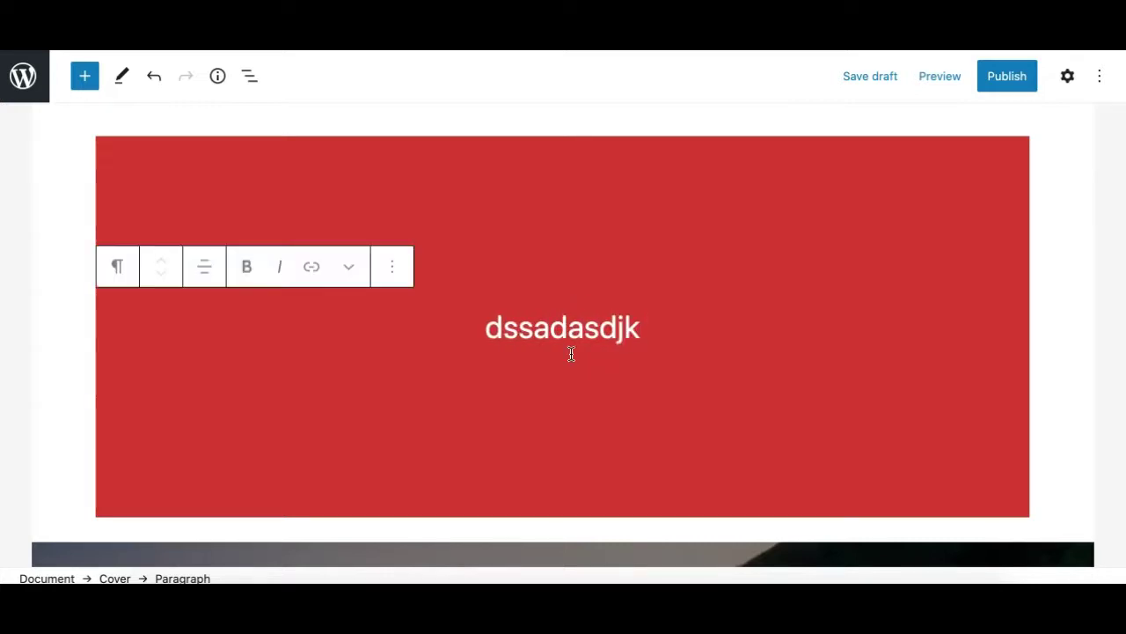
Step: Show the block settings for the text paragraph inside the red cover
left_click(1067, 76)
left_click(439, 326)
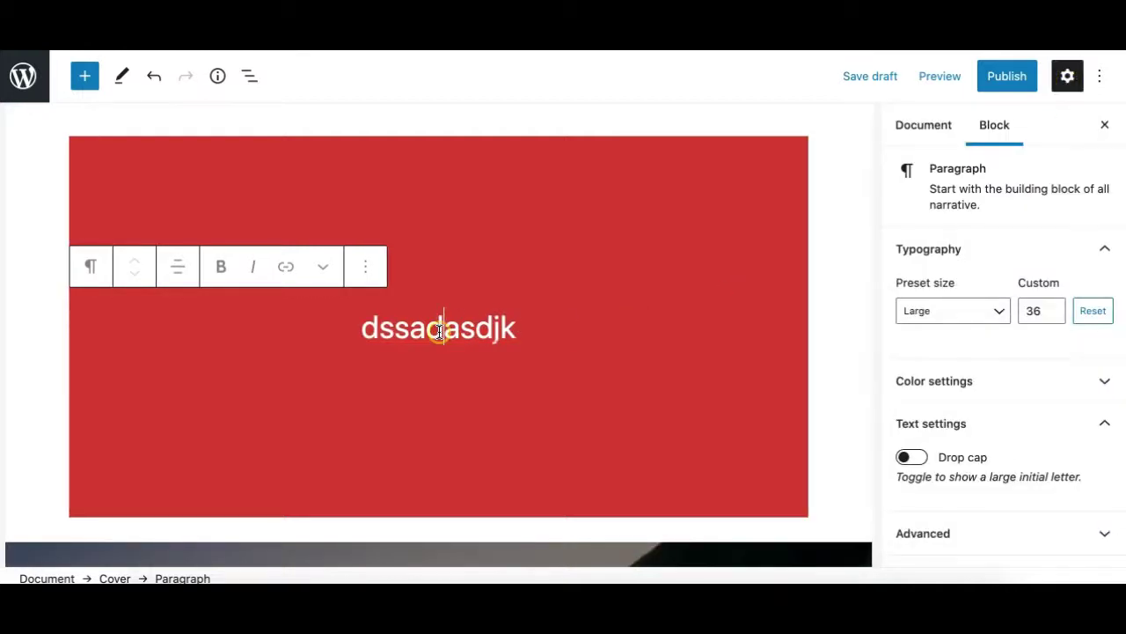
Step: Try adding another block beneath the "dssadasdjk" text inside the red cover
left_click(517, 327)
key("Return")
type("/")
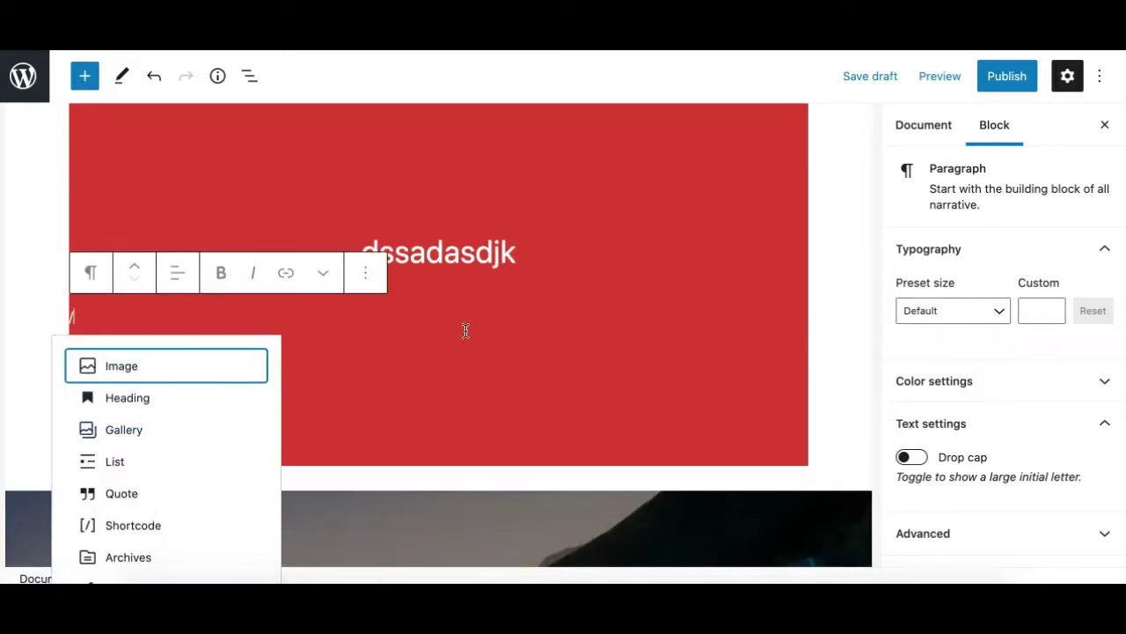
key("BackSpace")
key("BackSpace")
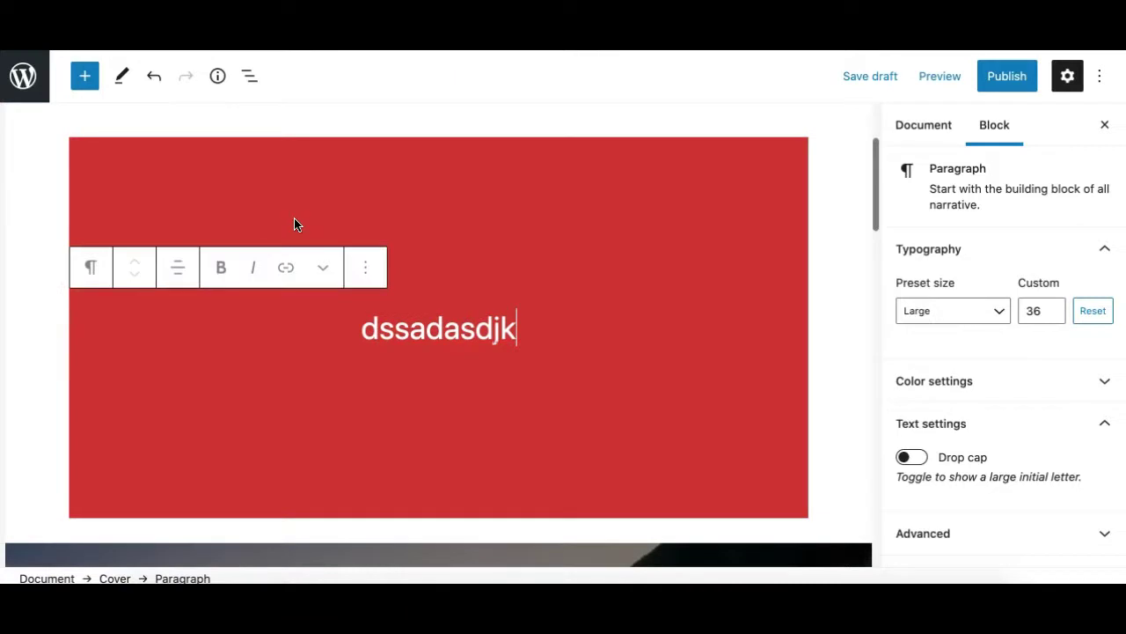
Step: Remove the red cover block from the page
left_click(249, 174)
left_click(329, 125)
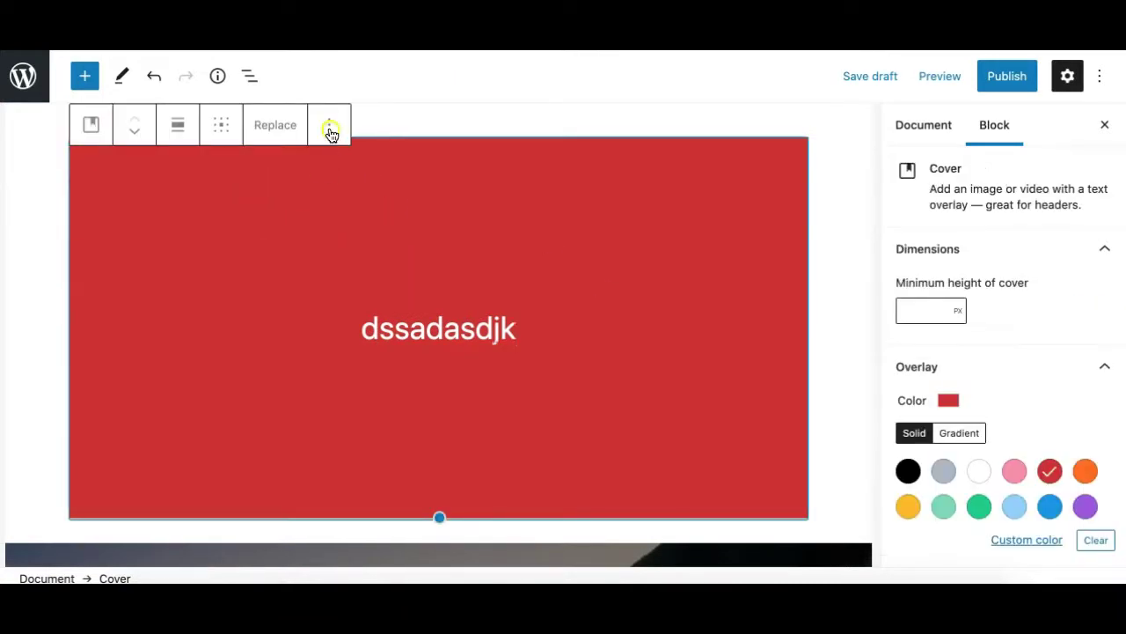
left_click(369, 483)
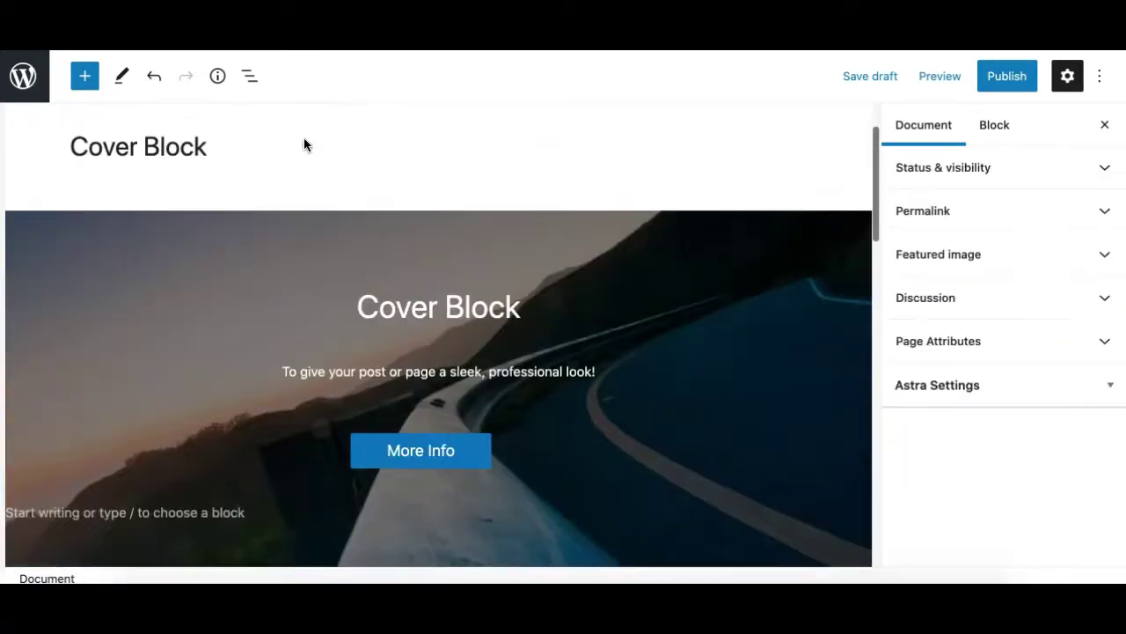
Step: Insert a Cover block with the /cover slash command on a new line beneath "Lorem Ipsum Dolor Sit Amet Conse"
scroll(299, 202, "down", 4)
left_click(291, 302)
key("Return")
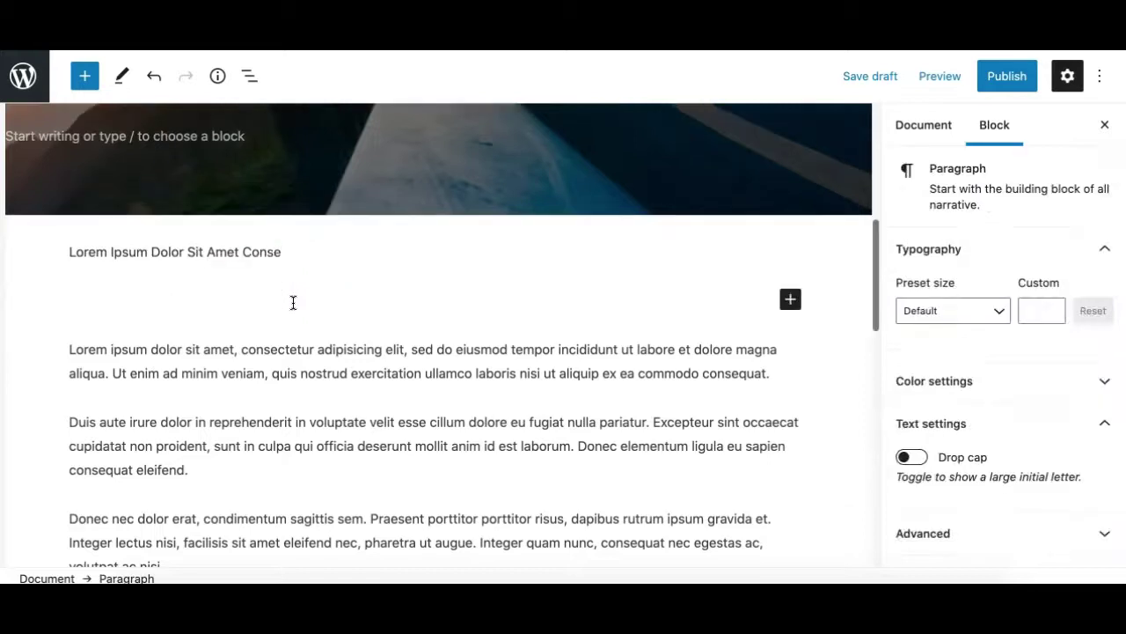
type("/")
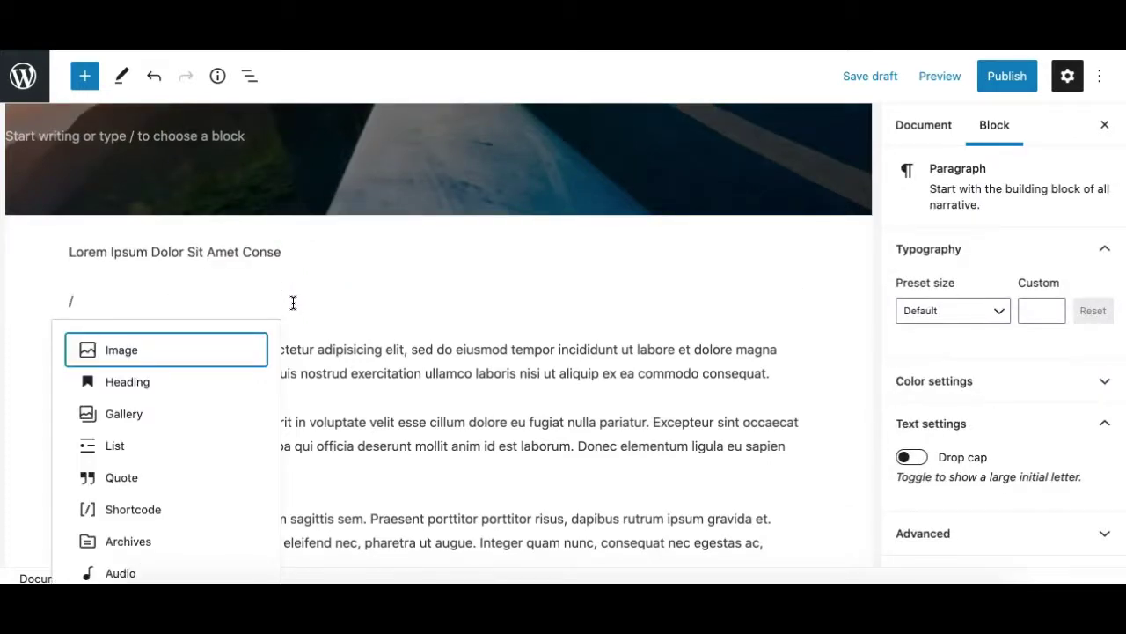
type("cover")
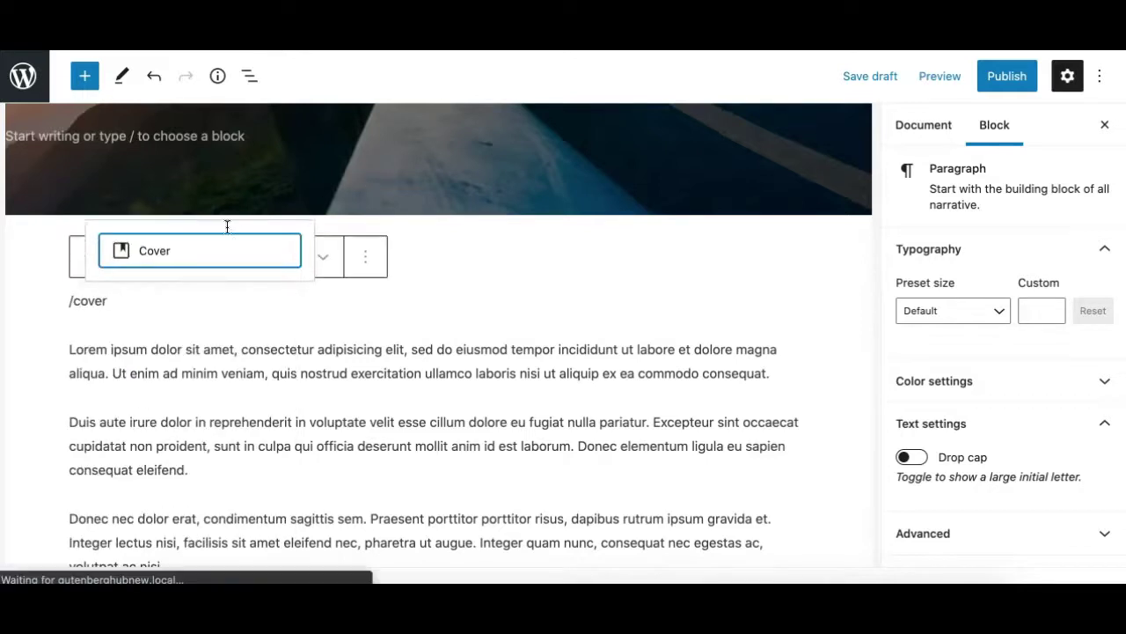
left_click(191, 258)
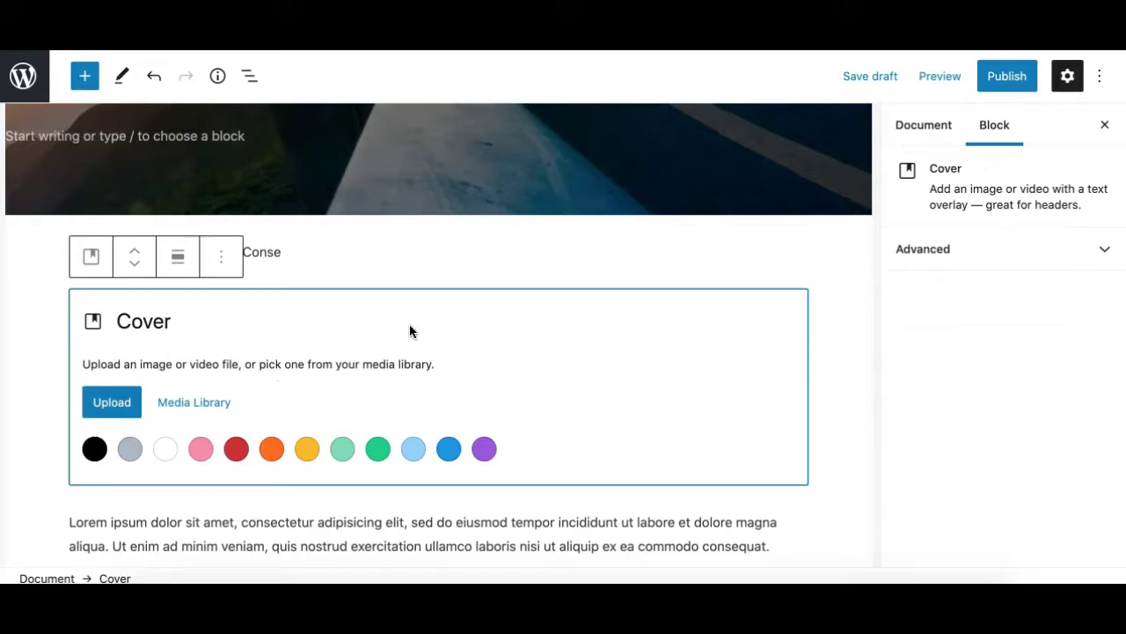
Step: Insert another Cover block between the "Lorem ipsum dolor sit amet" and "Duis aute irure dolor" paragraphs
mouse_move(437, 495)
scroll(441, 499, "down", 3)
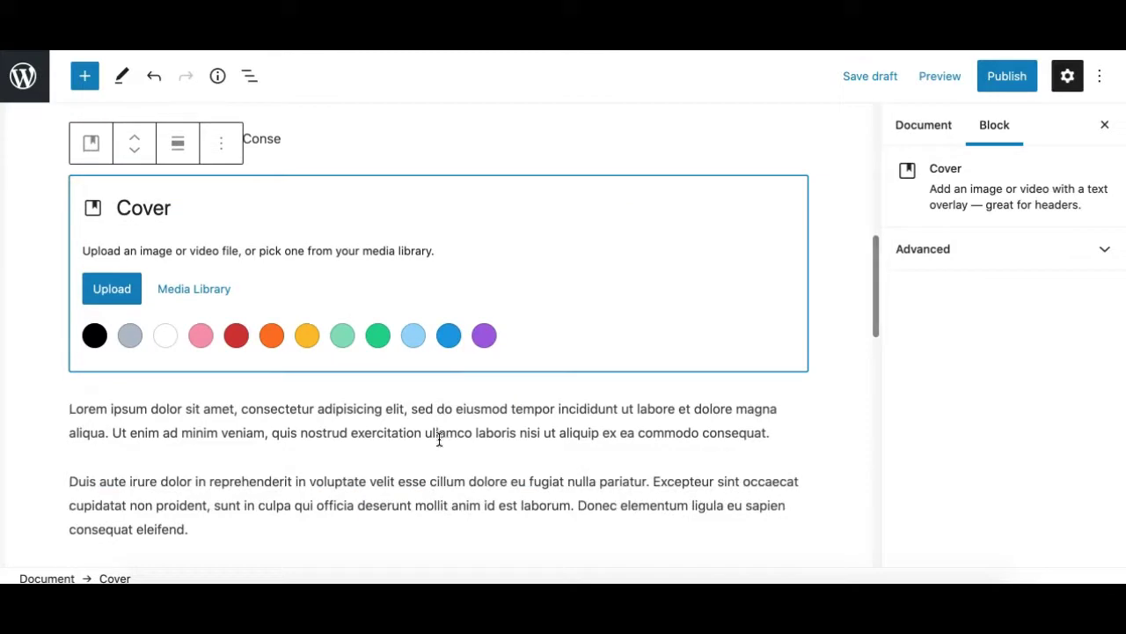
left_click(439, 454)
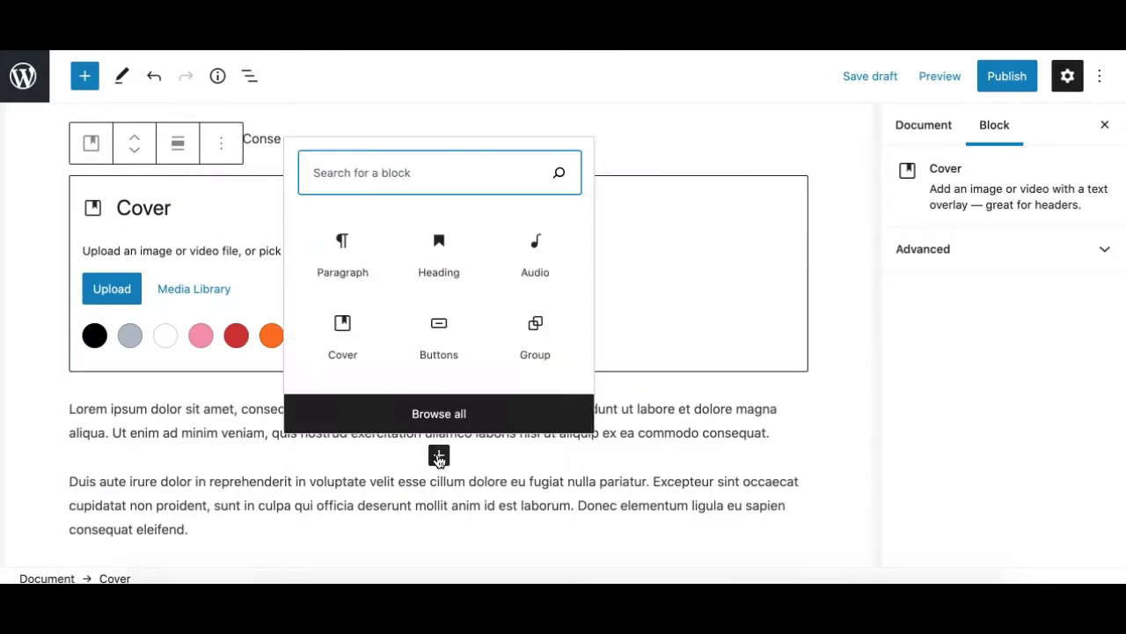
type("cover")
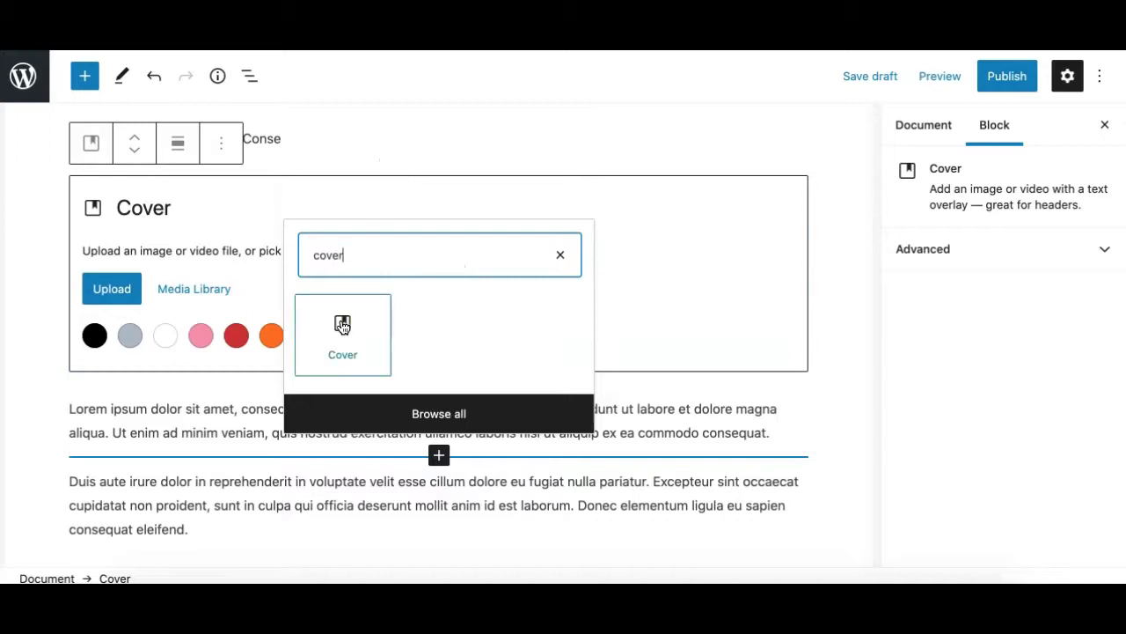
left_click(343, 334)
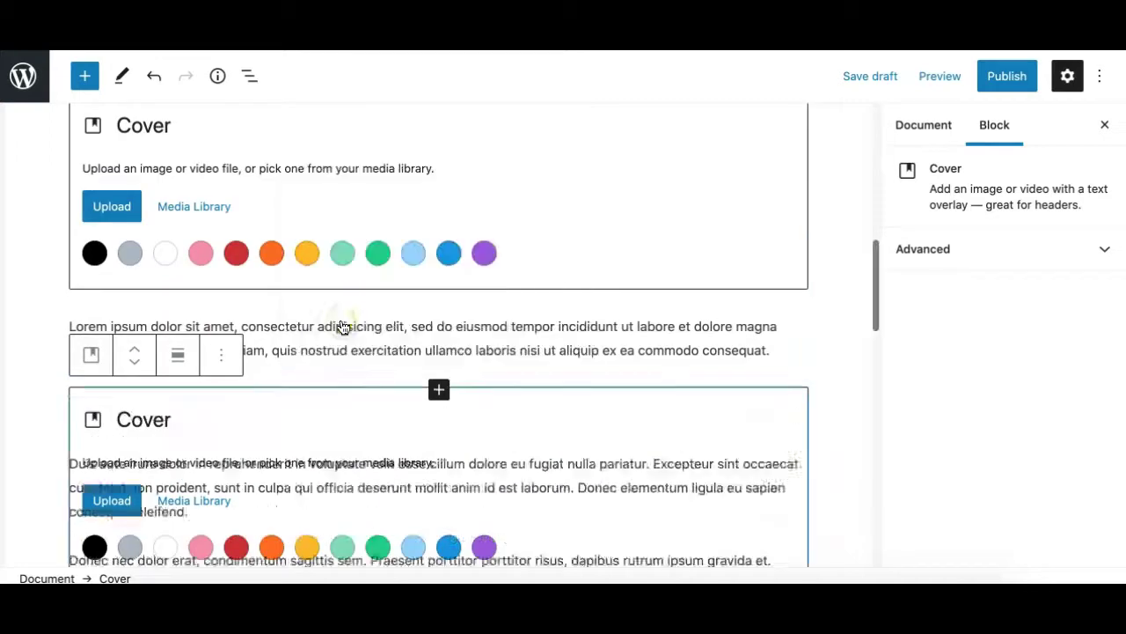
scroll(334, 290, "up", 5)
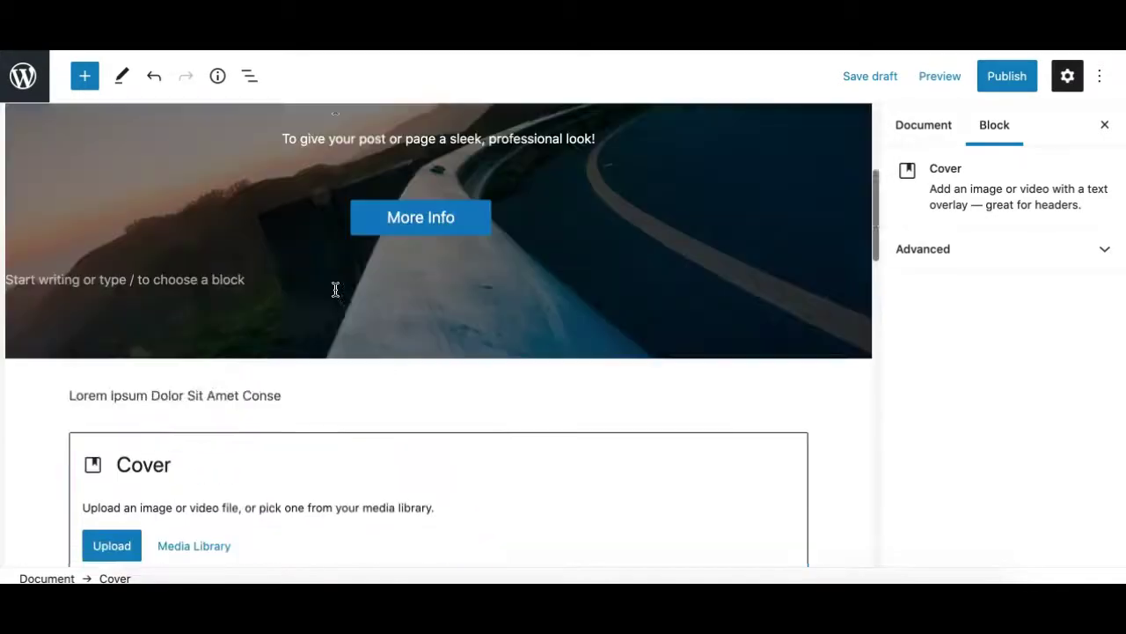
scroll(334, 289, "down", 2)
scroll(336, 289, "down", 4)
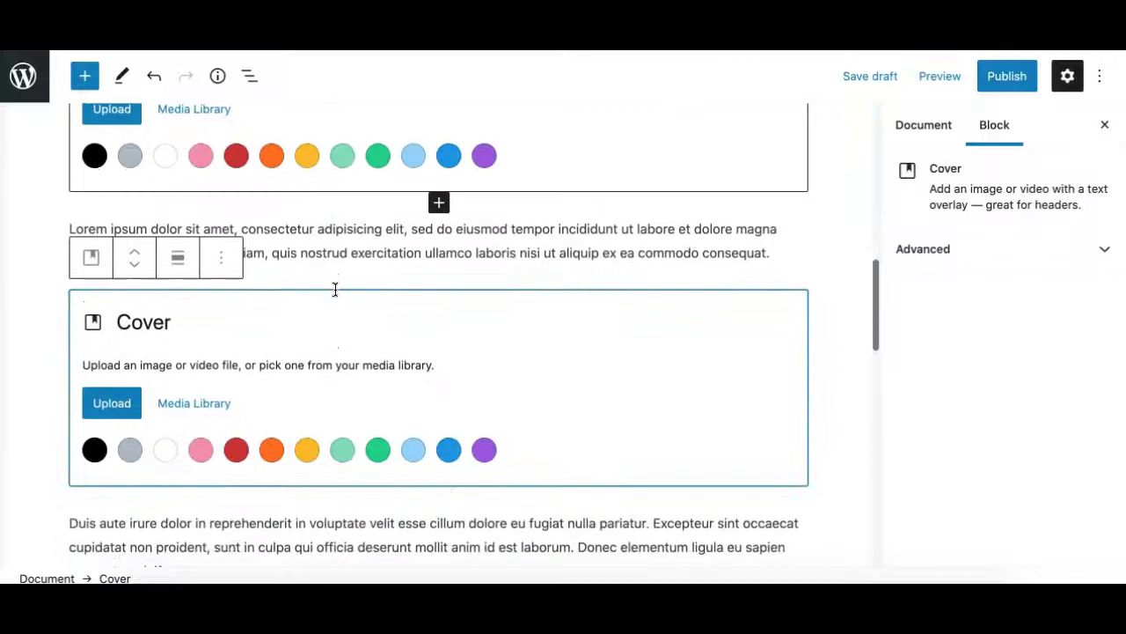
Step: Examine the finished image cover with its heading, text and More Info button, and the media and color options of the empty Cover blocks
scroll(130, 176, "up", 8)
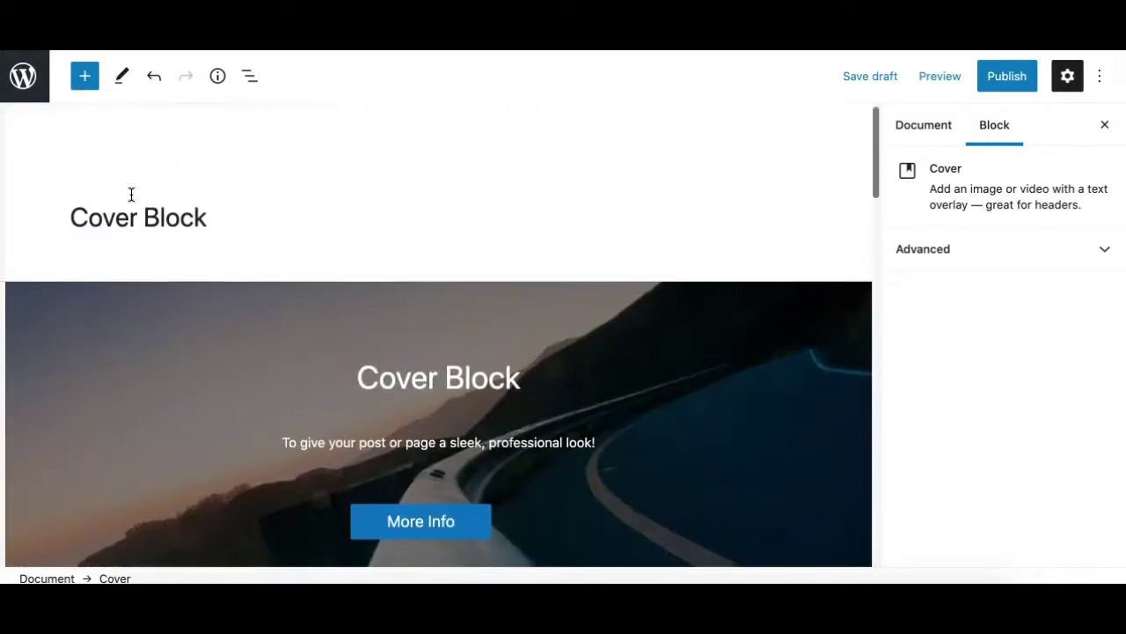
left_click(155, 326)
scroll(154, 326, "down", 3)
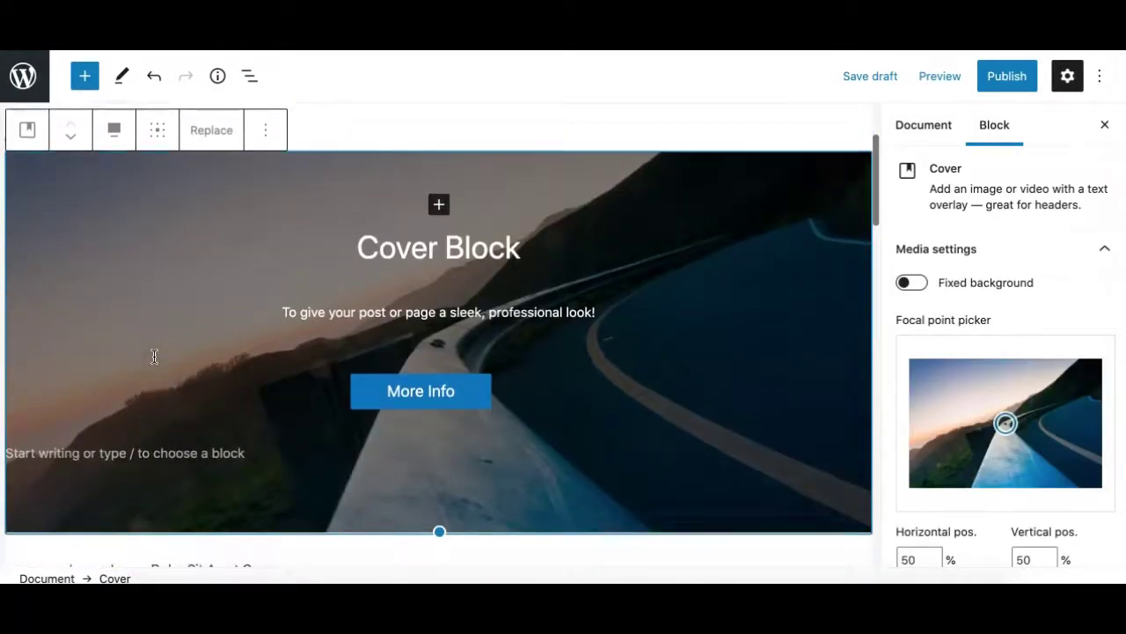
scroll(154, 343, "up", 1)
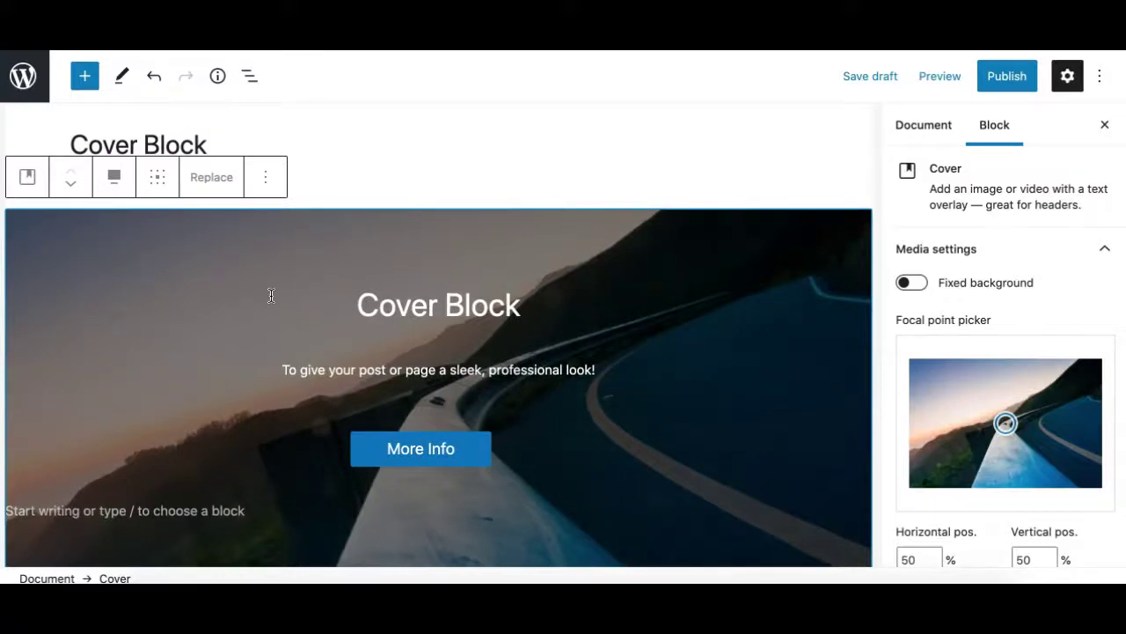
left_click(351, 157)
scroll(356, 337, "down", 10)
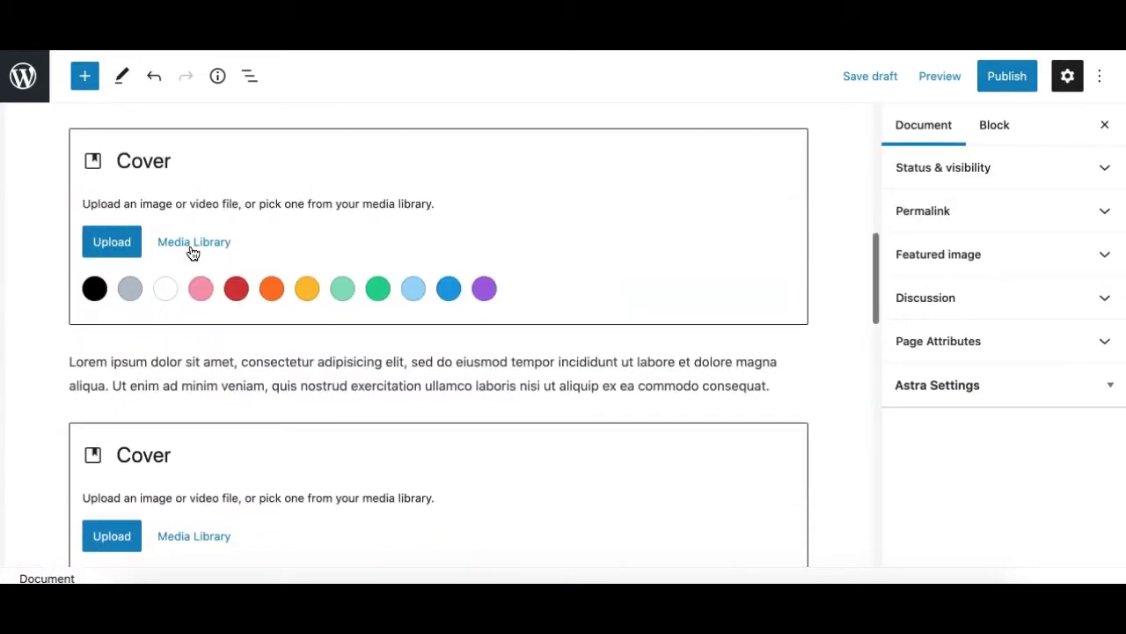
scroll(291, 202, "up", 2)
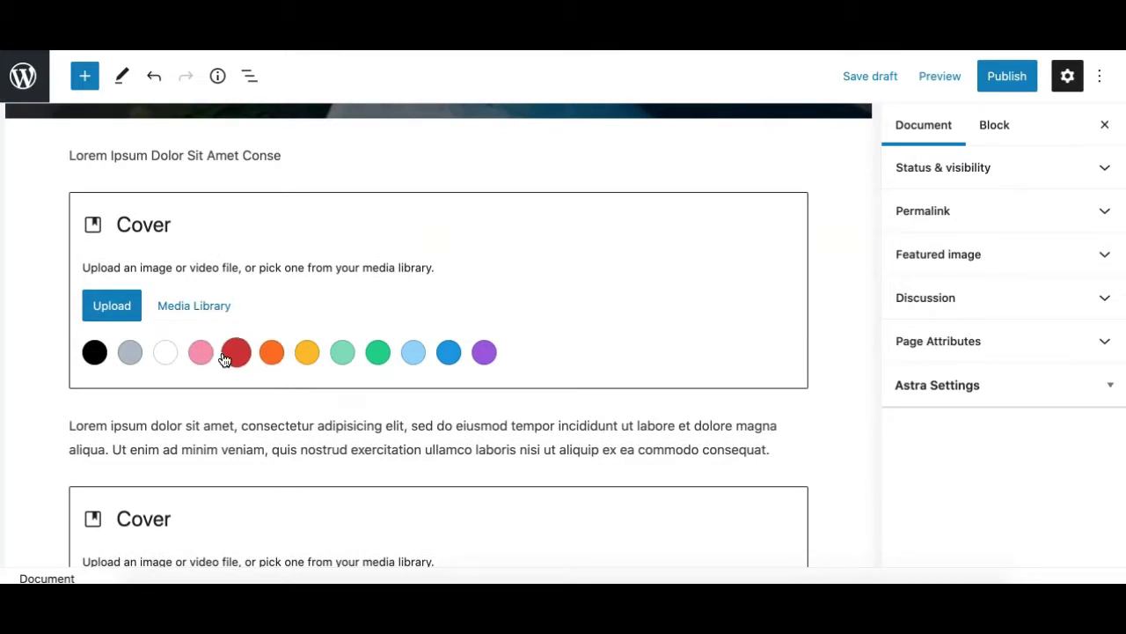
Step: Give the empty Cover block beneath "Lorem Ipsum Dolor Sit Amet Conse" a solid purple background
left_click(484, 353)
scroll(450, 385, "up", 5)
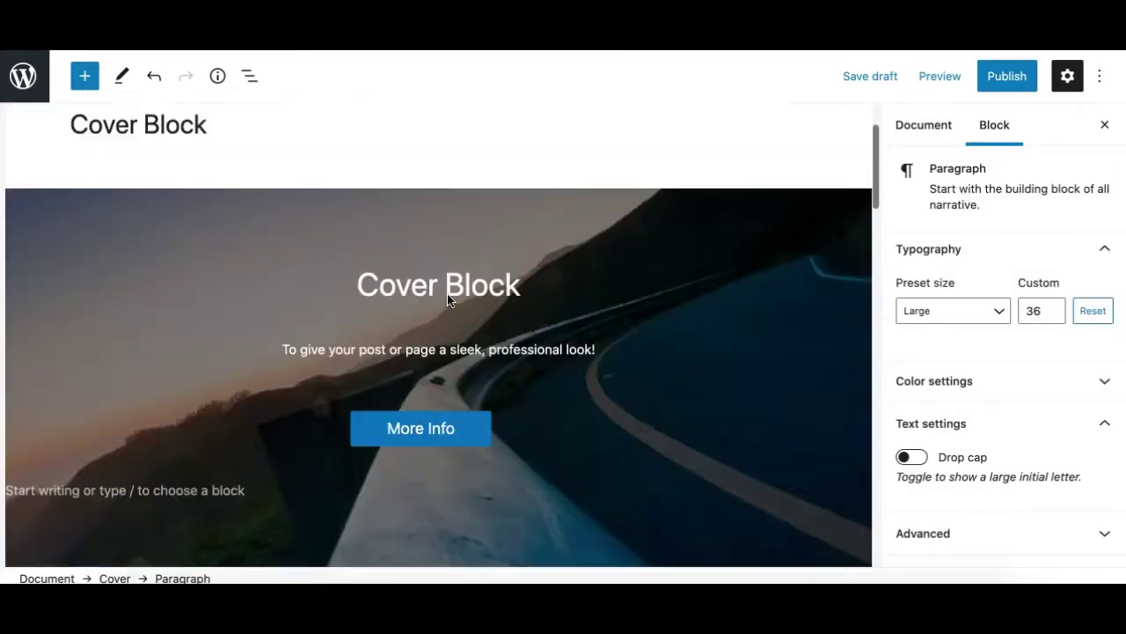
scroll(450, 352, "down", 6)
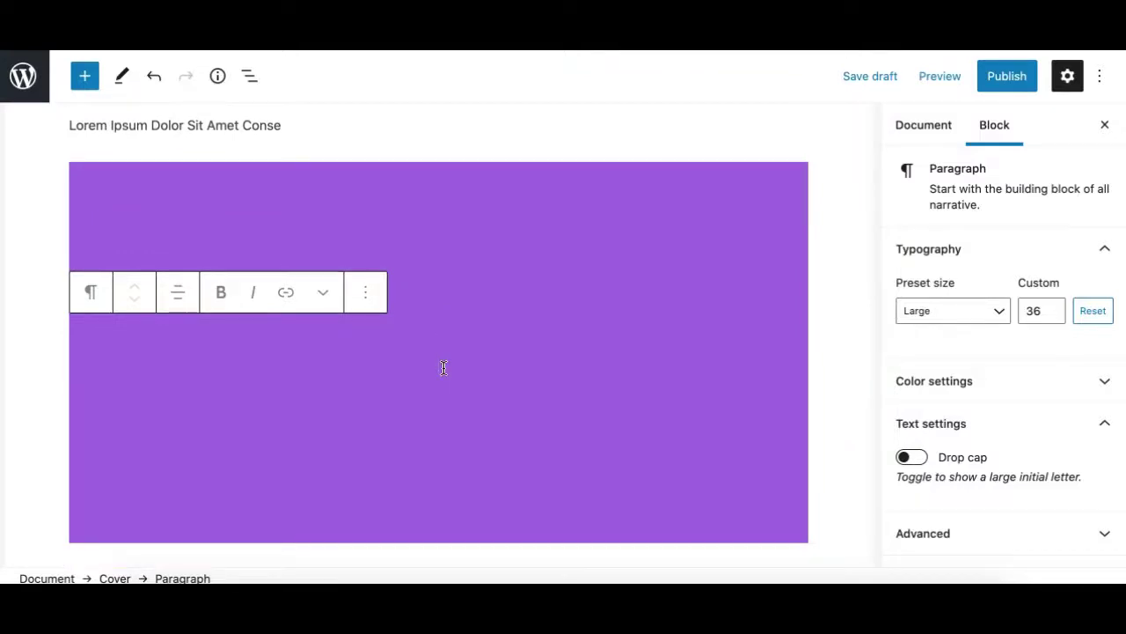
Step: Insert a Heading block inside the purple cover with the /head slash command and enter "Test Headline" as its text
type("/head")
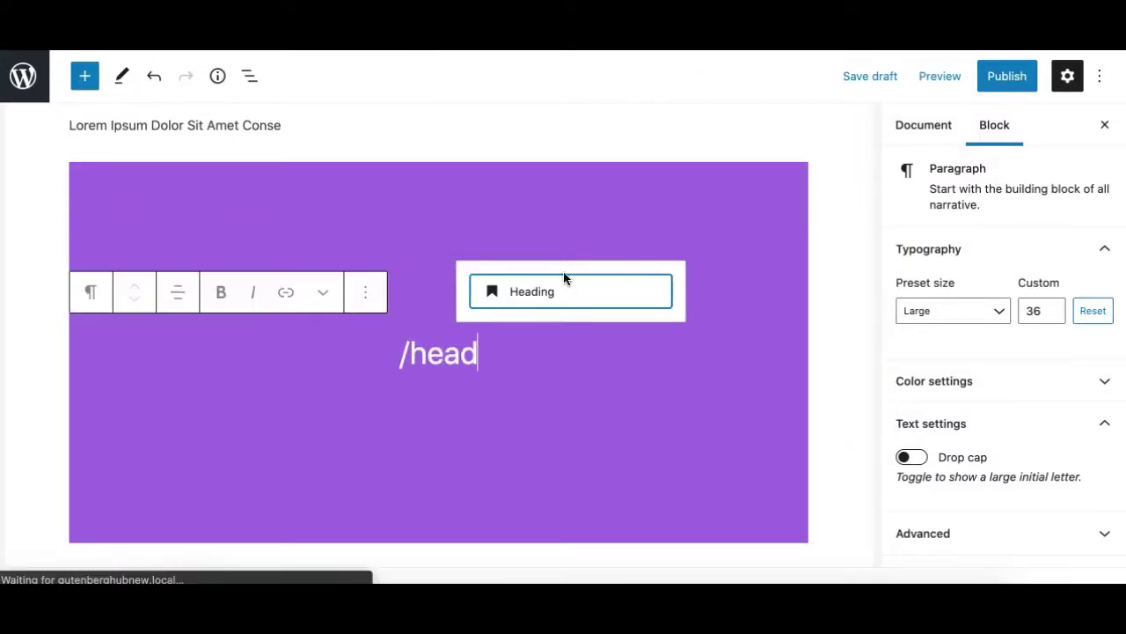
left_click(551, 294)
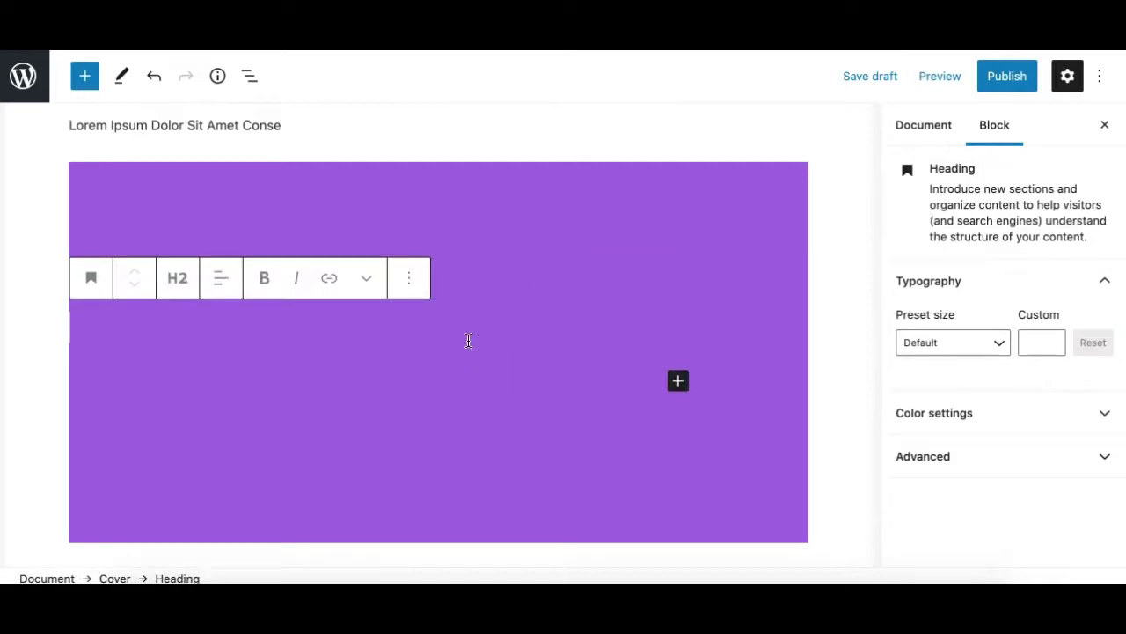
scroll(466, 341, "up", 1)
type("Test Headline")
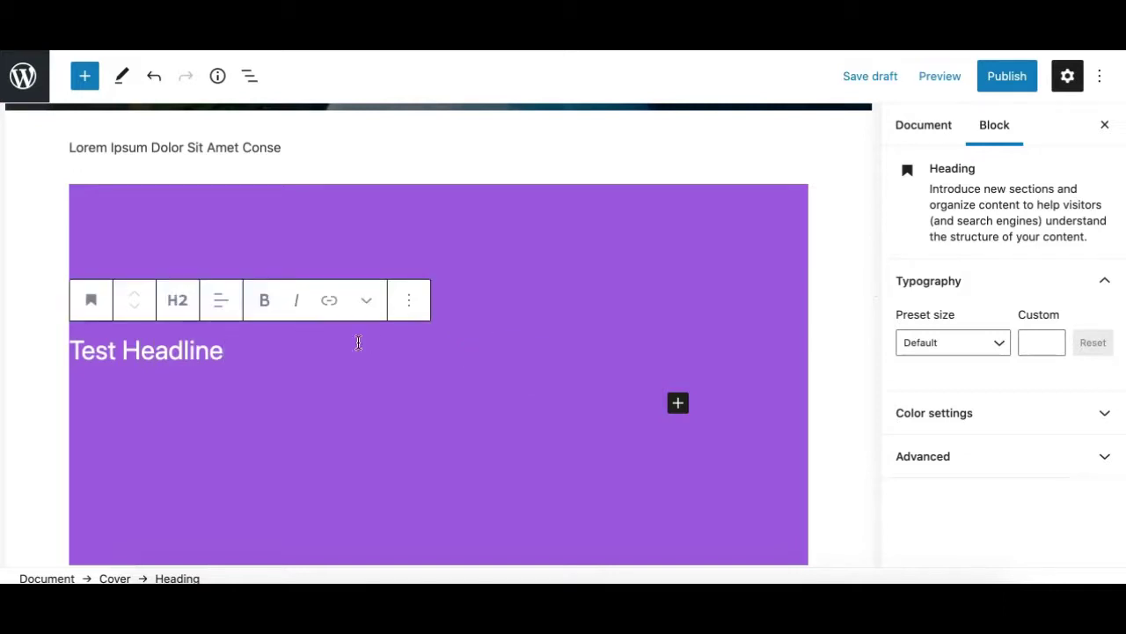
Step: Center-align the "Test Headline" text in the purple cover
left_click(221, 300)
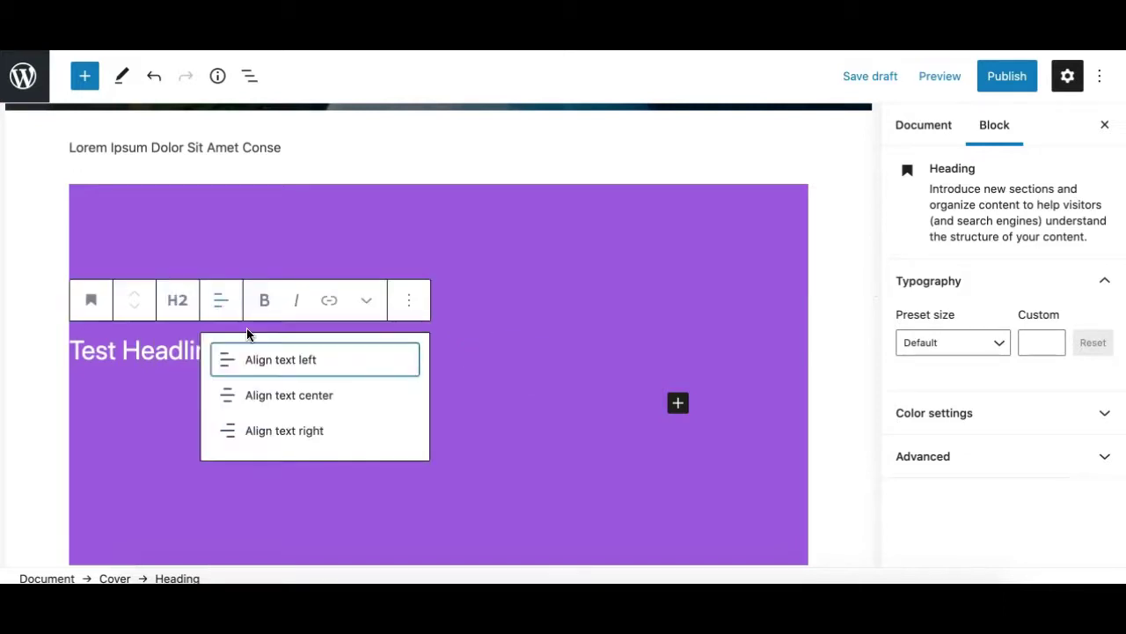
left_click(246, 397)
left_click(469, 371)
left_click(536, 339)
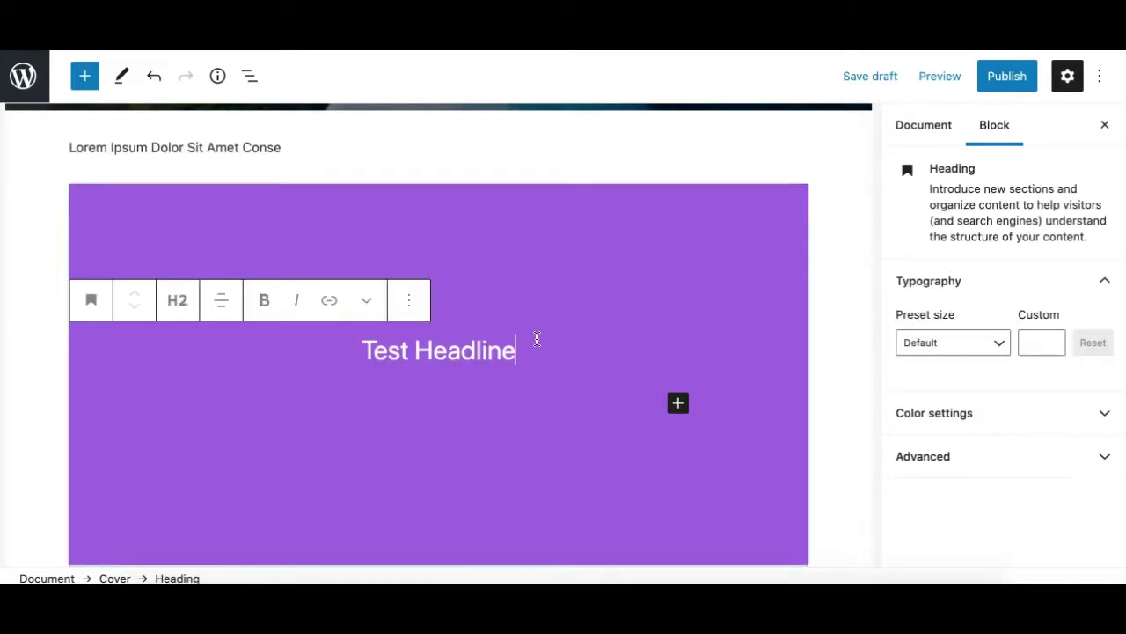
key("Return")
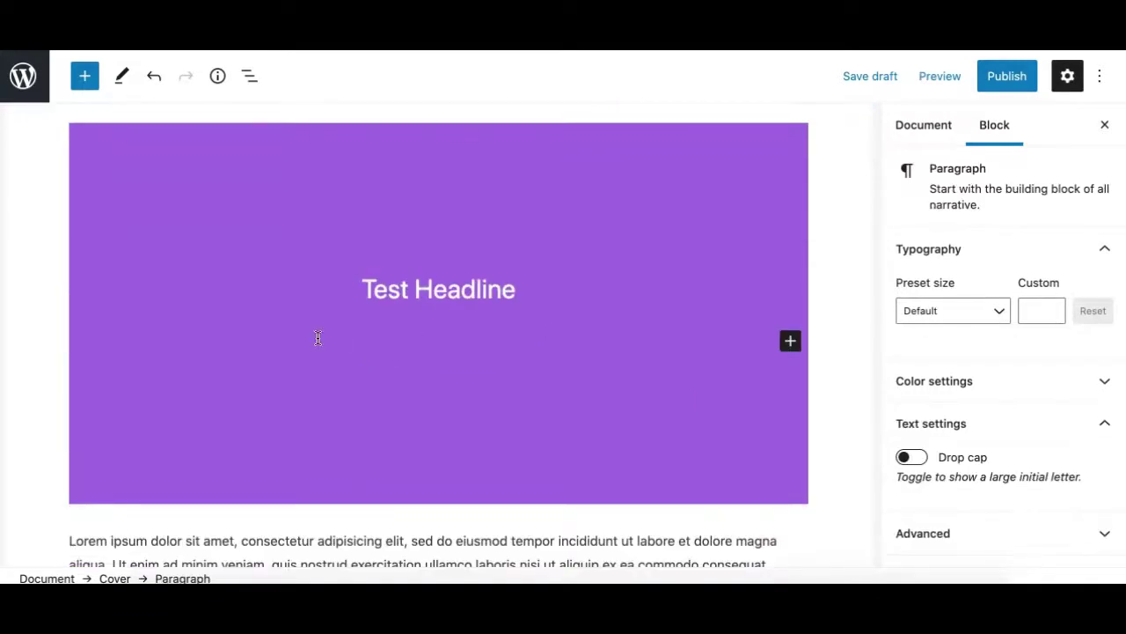
key("BackSpace")
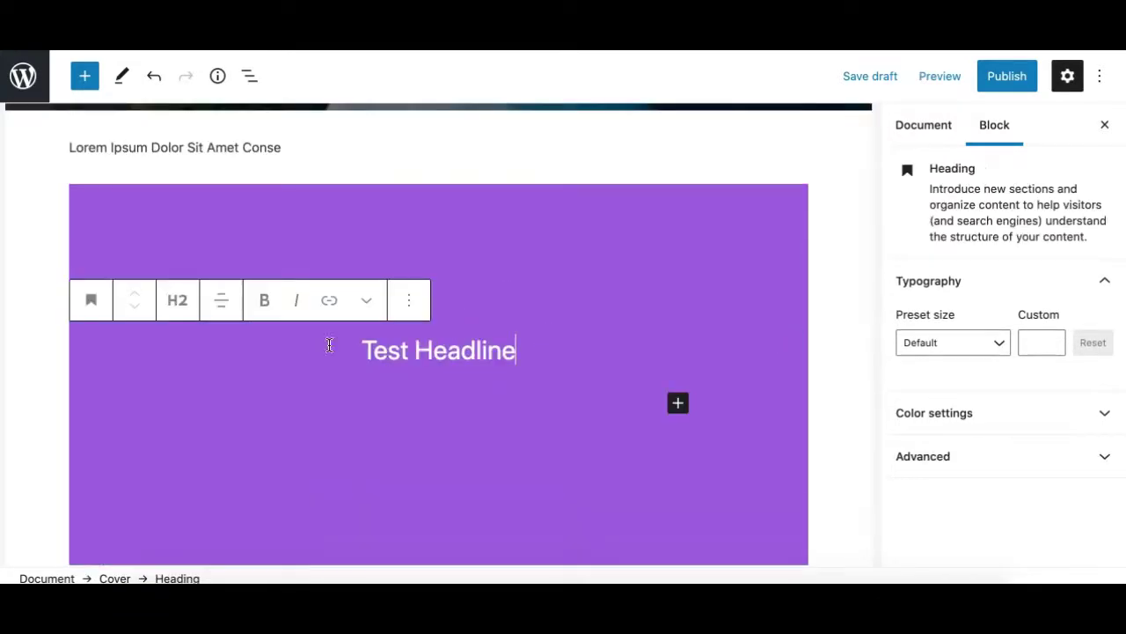
Step: Move the purple cover up above the image cover, and back down beneath the "Lorem ipsum dolor sit amet" paragraph
left_click(246, 373)
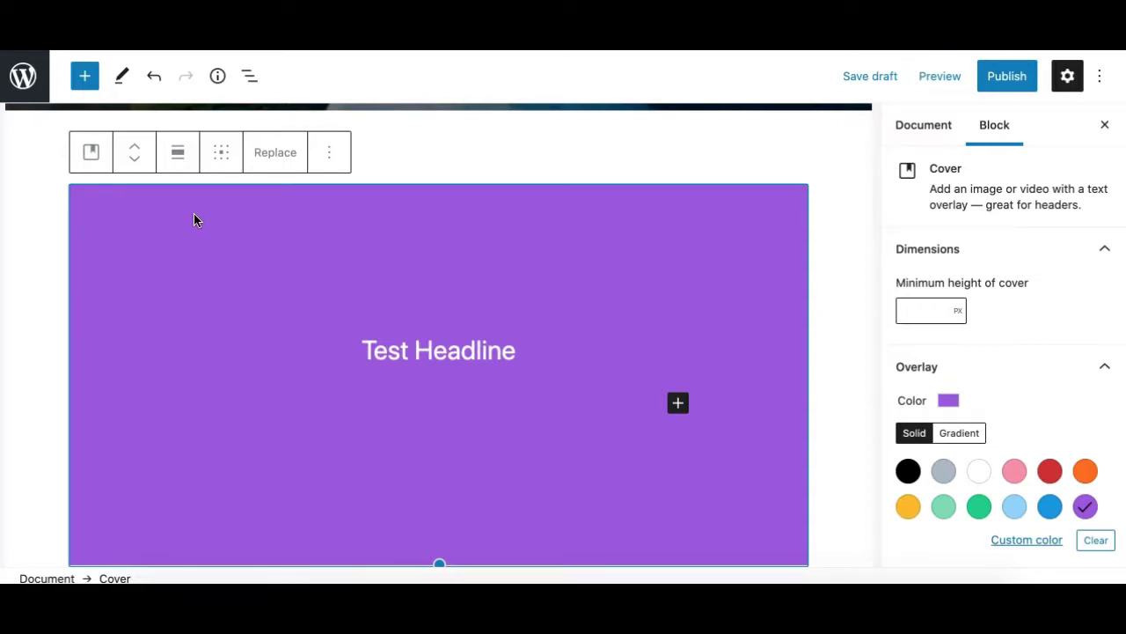
left_click(89, 163)
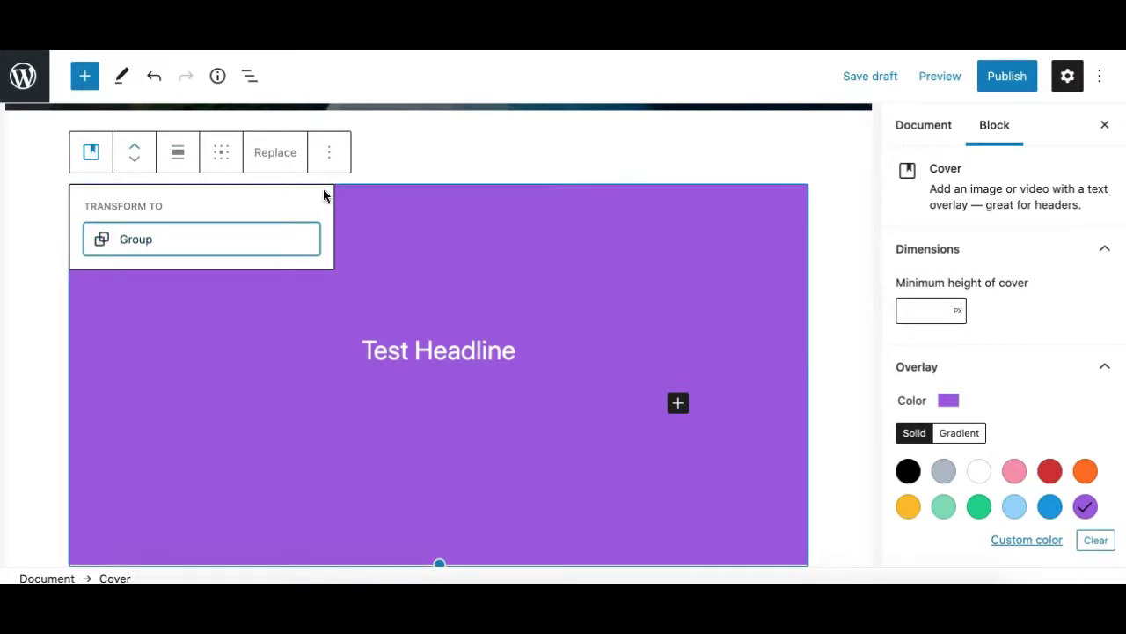
left_click(135, 159)
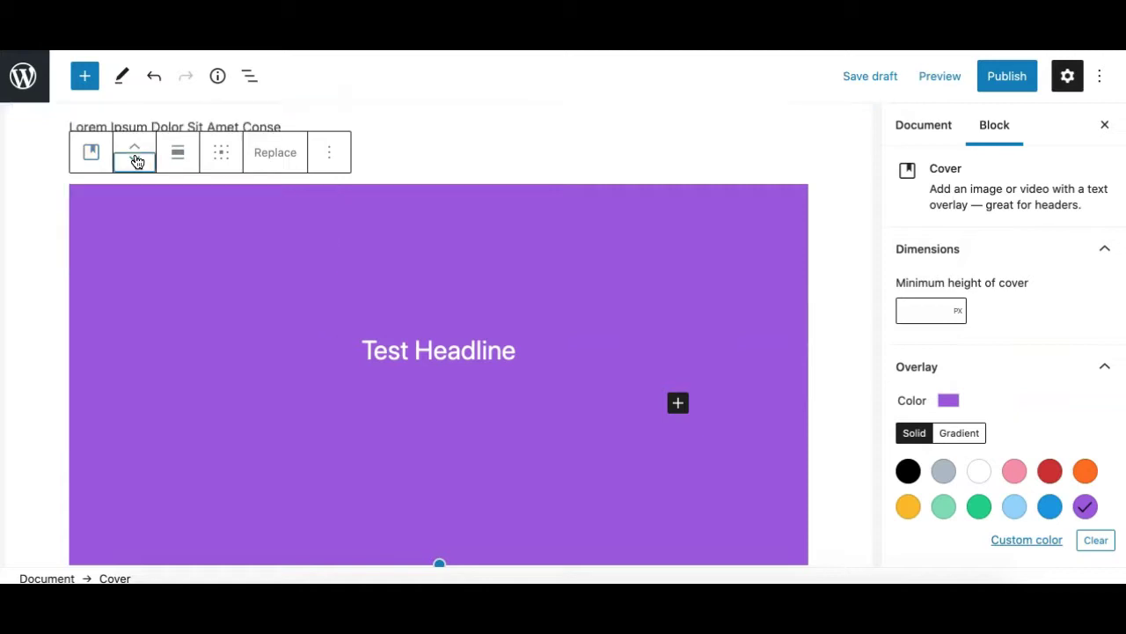
left_click(135, 148)
left_click(135, 148)
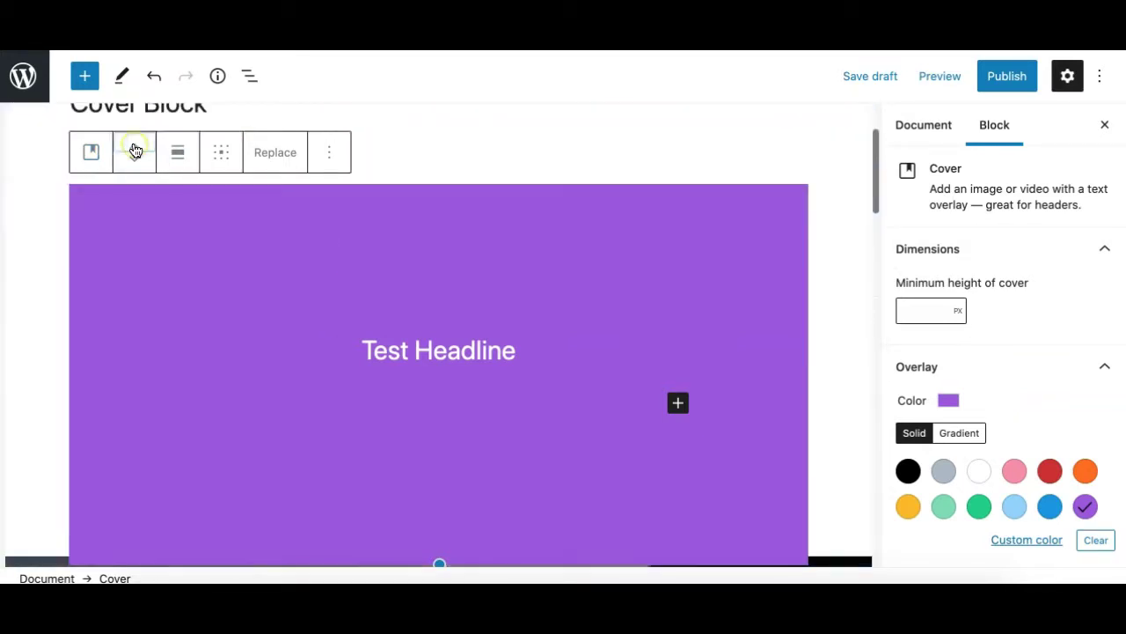
left_click(134, 167)
left_click(135, 167)
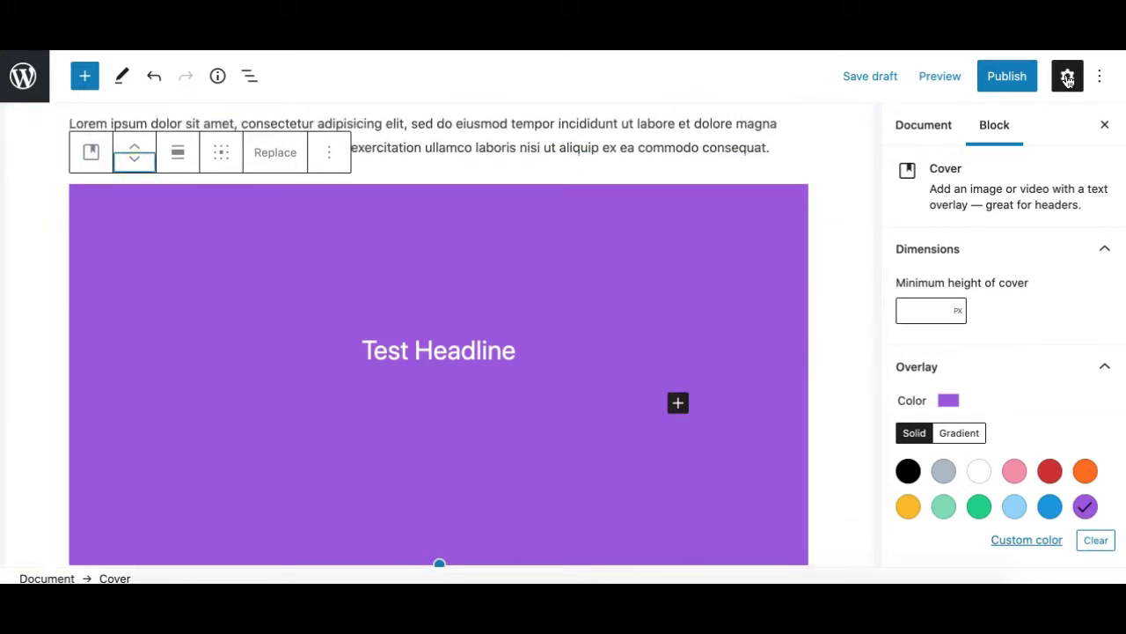
Step: With the settings sidebar hidden, relocate the purple cover to directly above the "Pellentesque at odio quam" paragraph
left_click(1067, 79)
key("ctrl+minus")
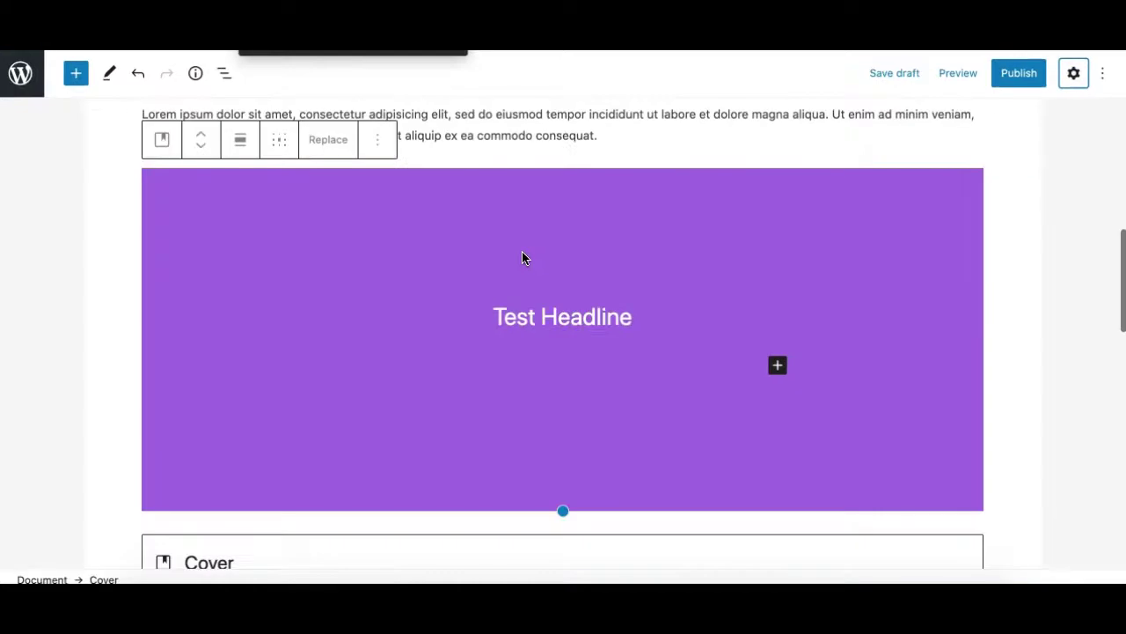
key("ctrl+minus")
scroll(471, 352, "up", 4)
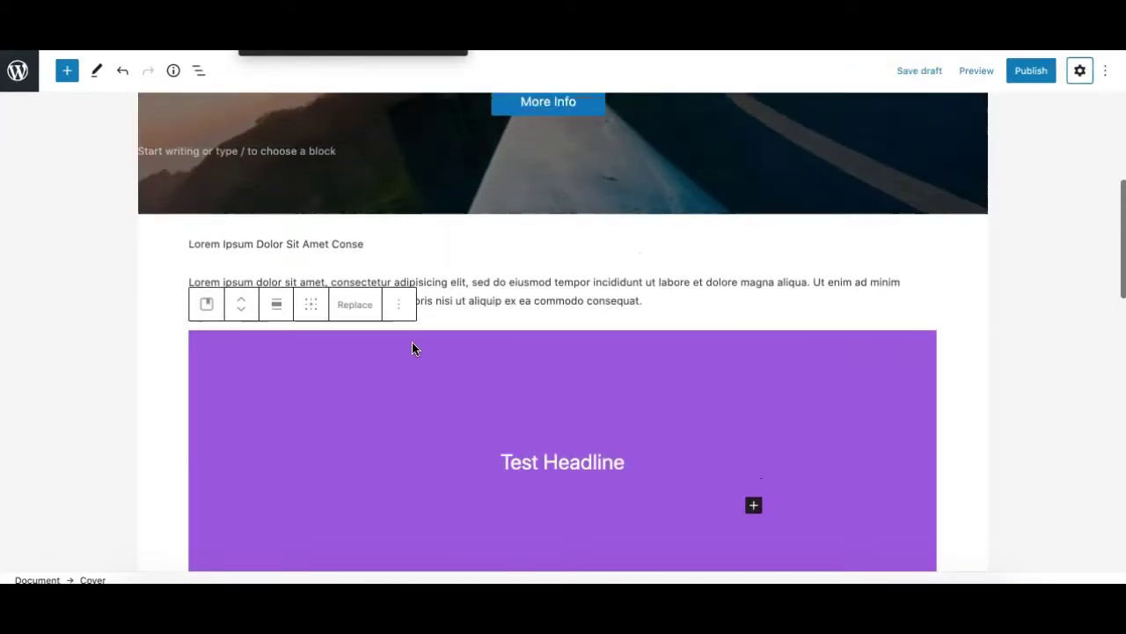
left_click_drag(242, 305, 343, 324)
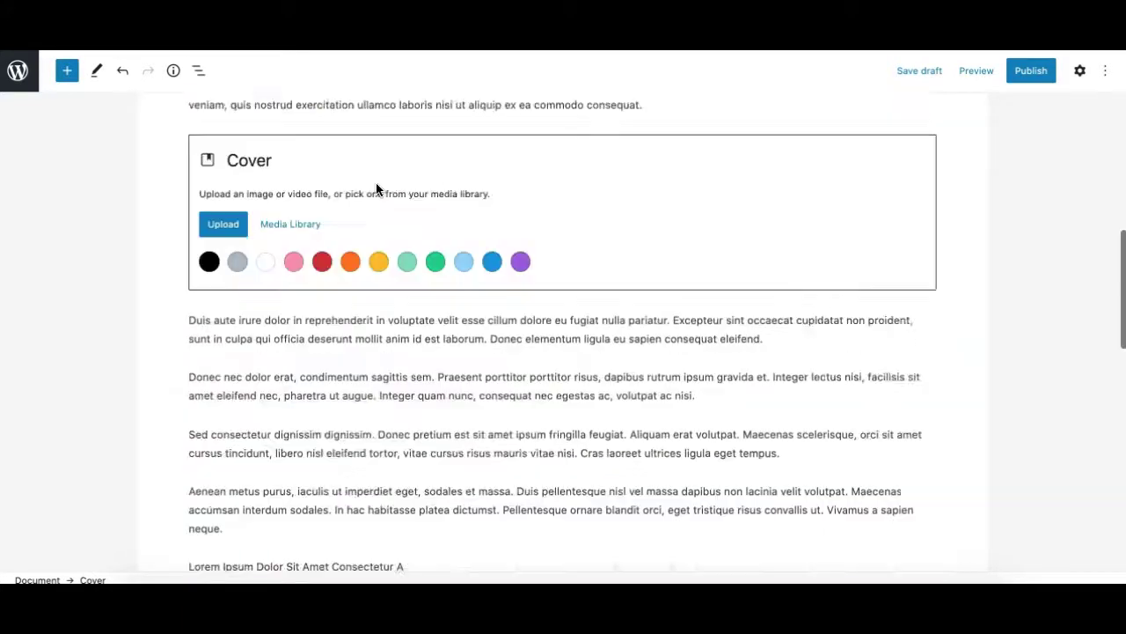
scroll(376, 184, "down", 3)
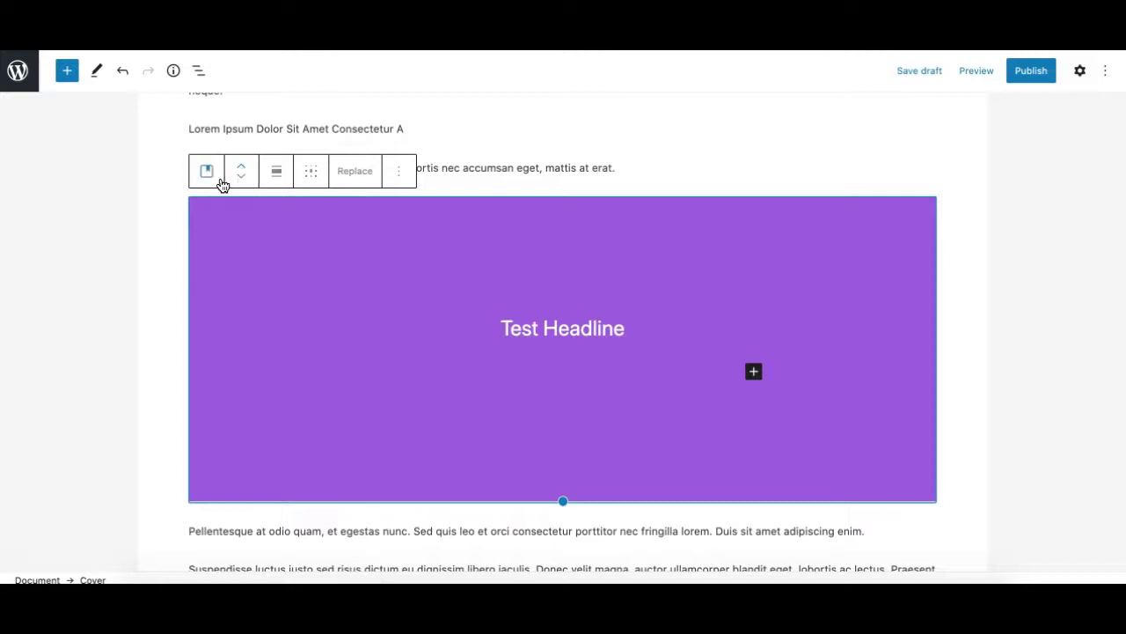
Step: Try the Wide width and Full width alignments on the purple cover, and clear the alignment again
left_click(278, 178)
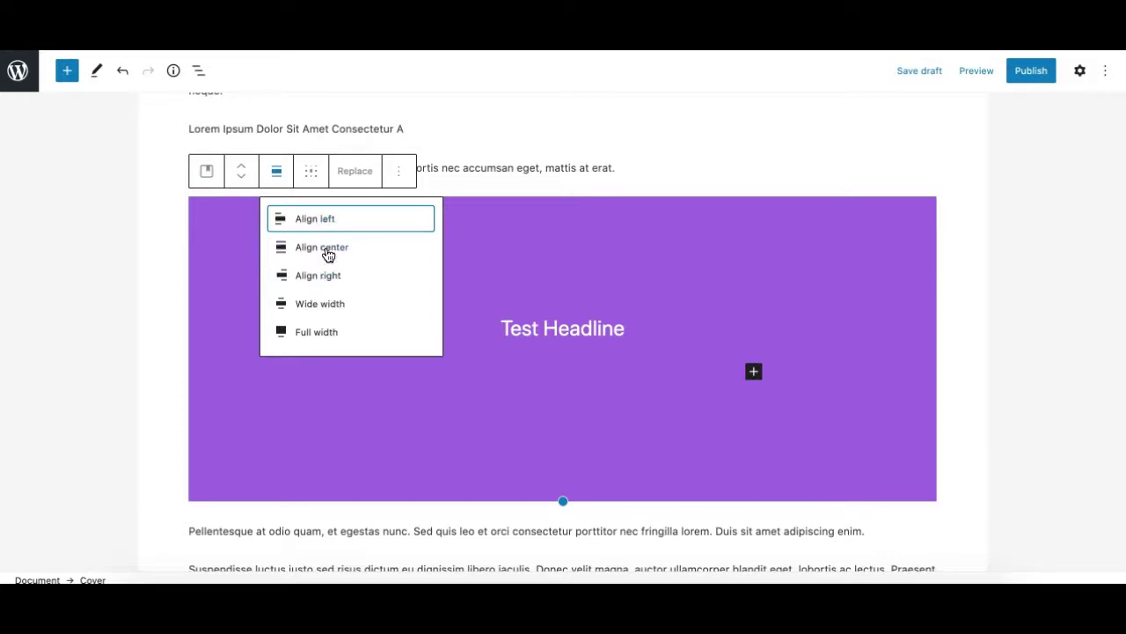
left_click(323, 309)
left_click(280, 176)
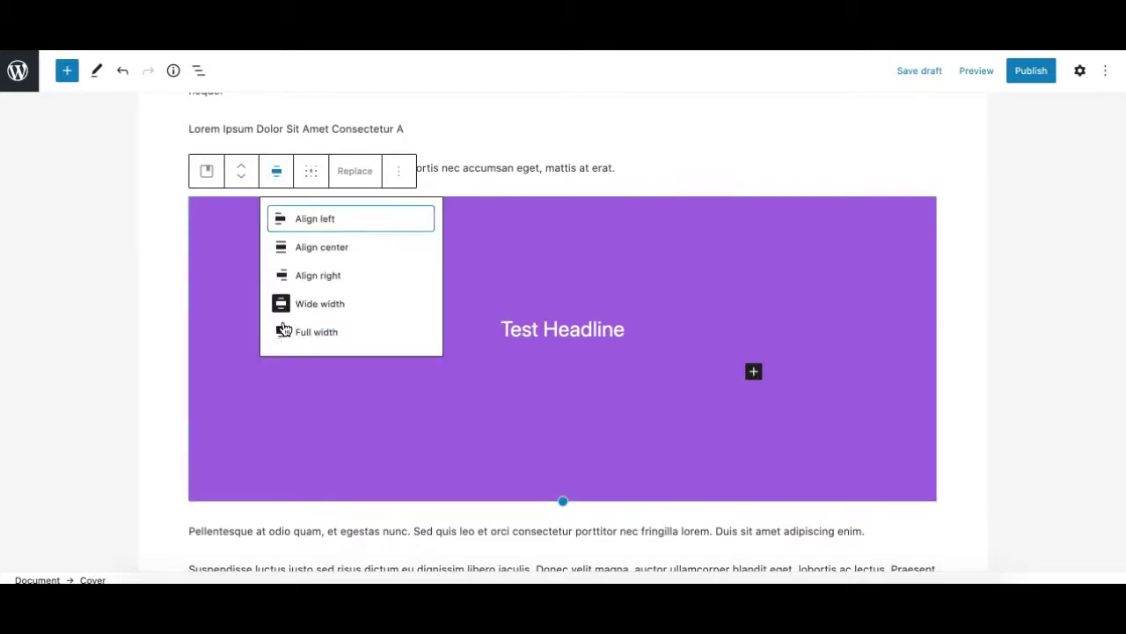
left_click(298, 332)
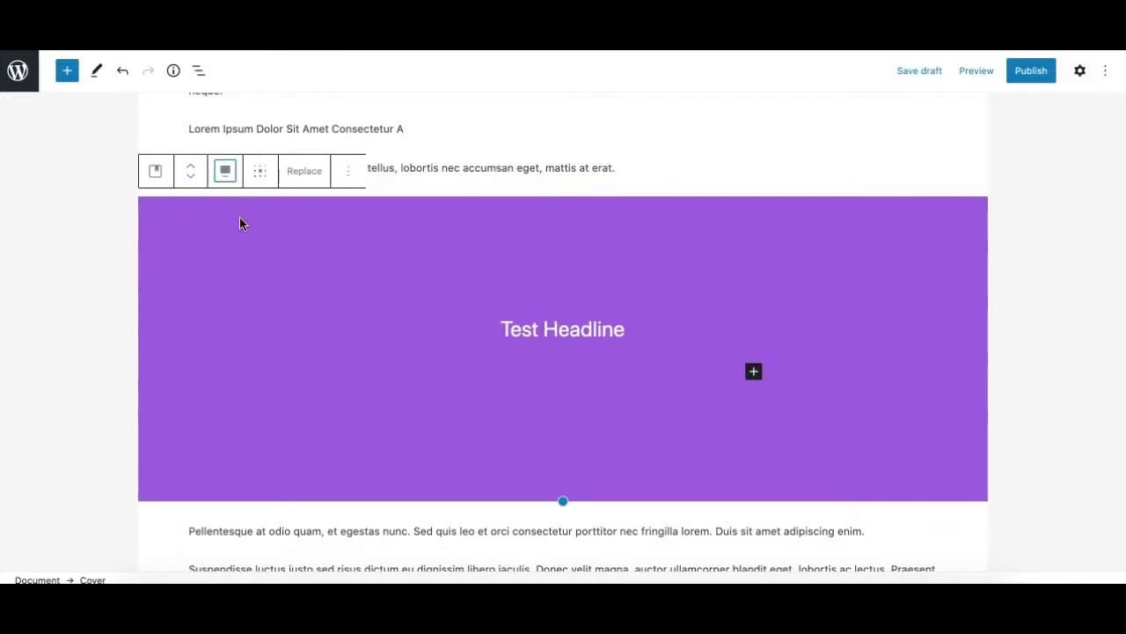
scroll(431, 282, "up", 6)
scroll(431, 283, "down", 7)
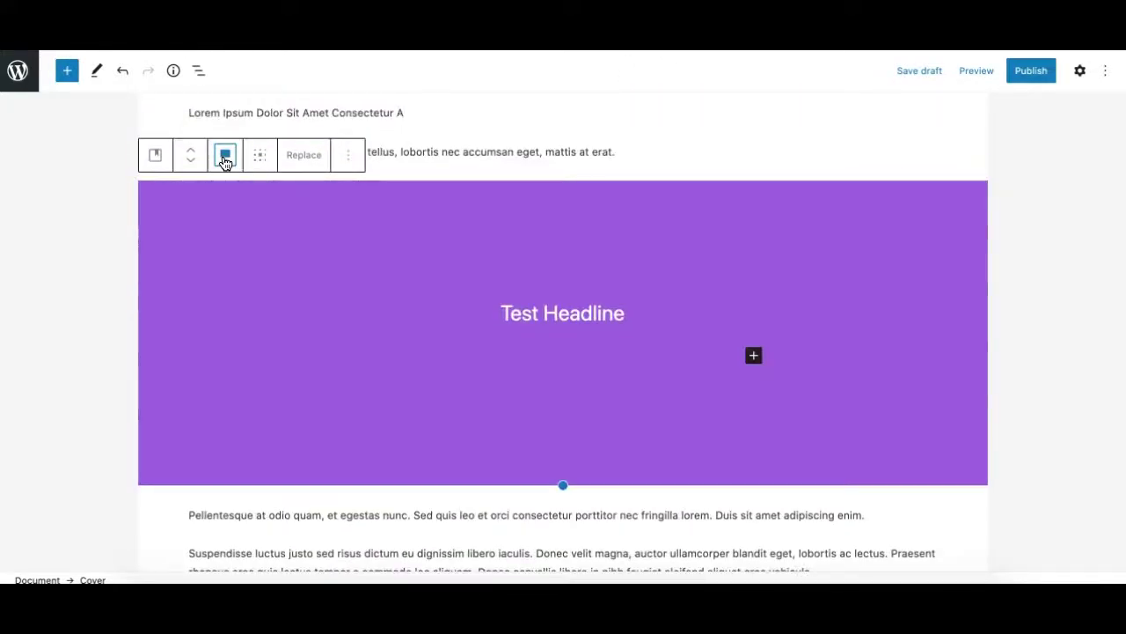
left_click(226, 164)
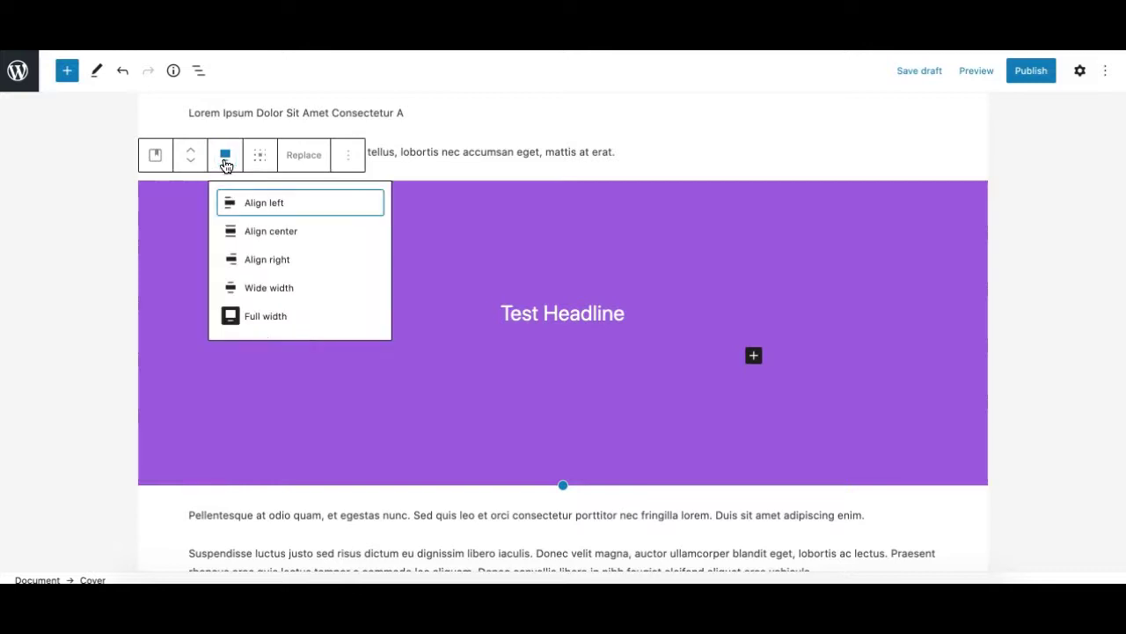
left_click(233, 319)
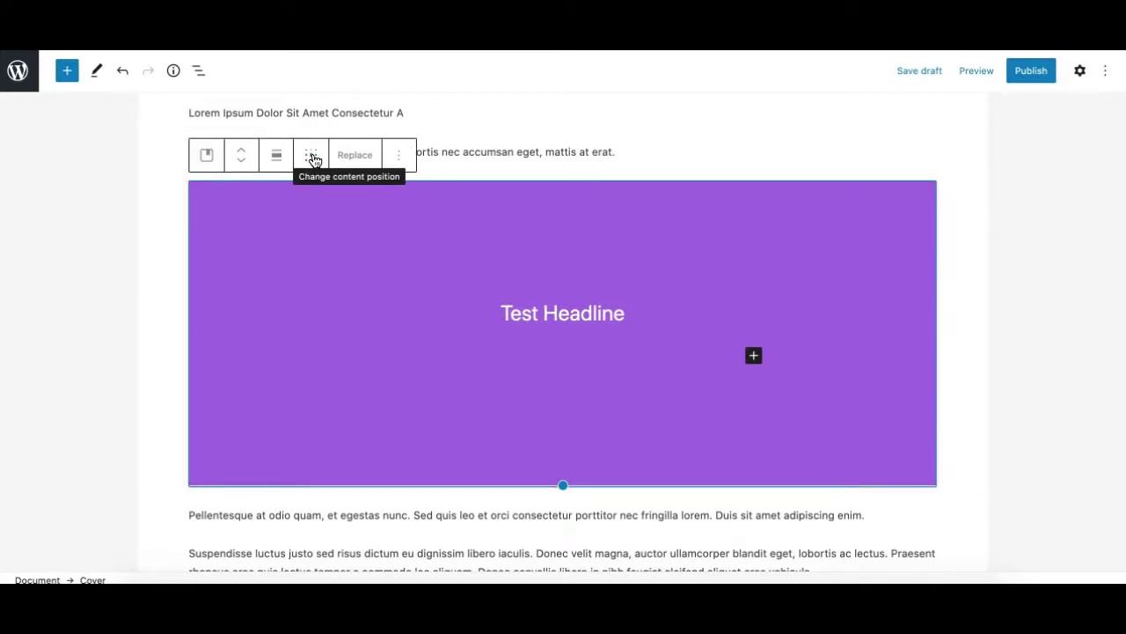
Step: Try the purple cover's content in the corner, edge and center positions, starting and ending with Bottom Left
left_click(313, 157)
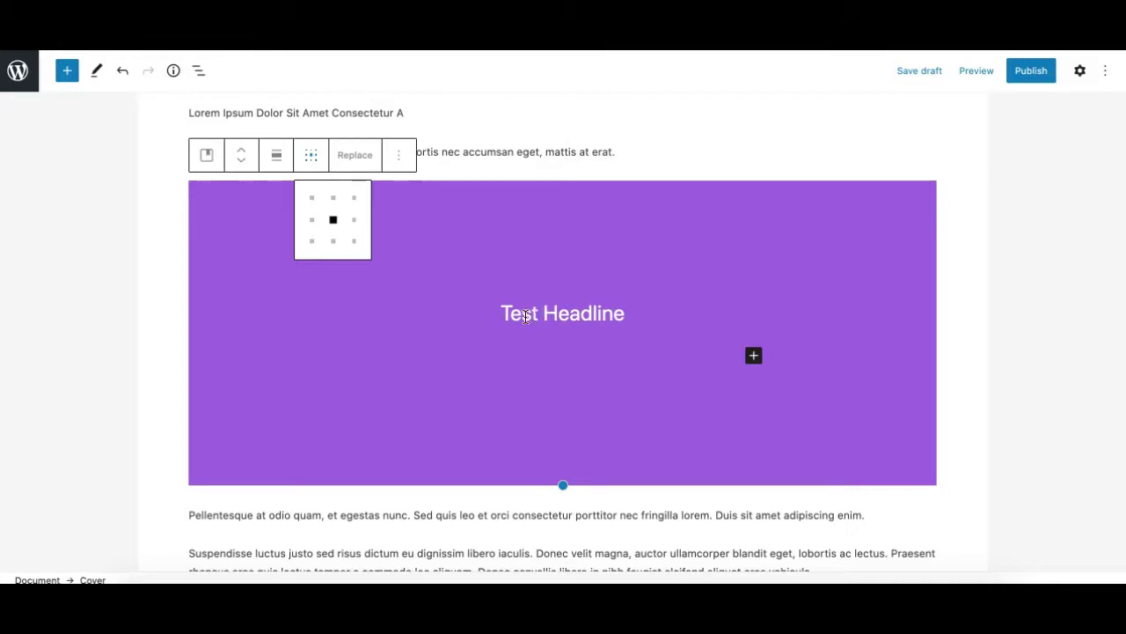
left_click(317, 248)
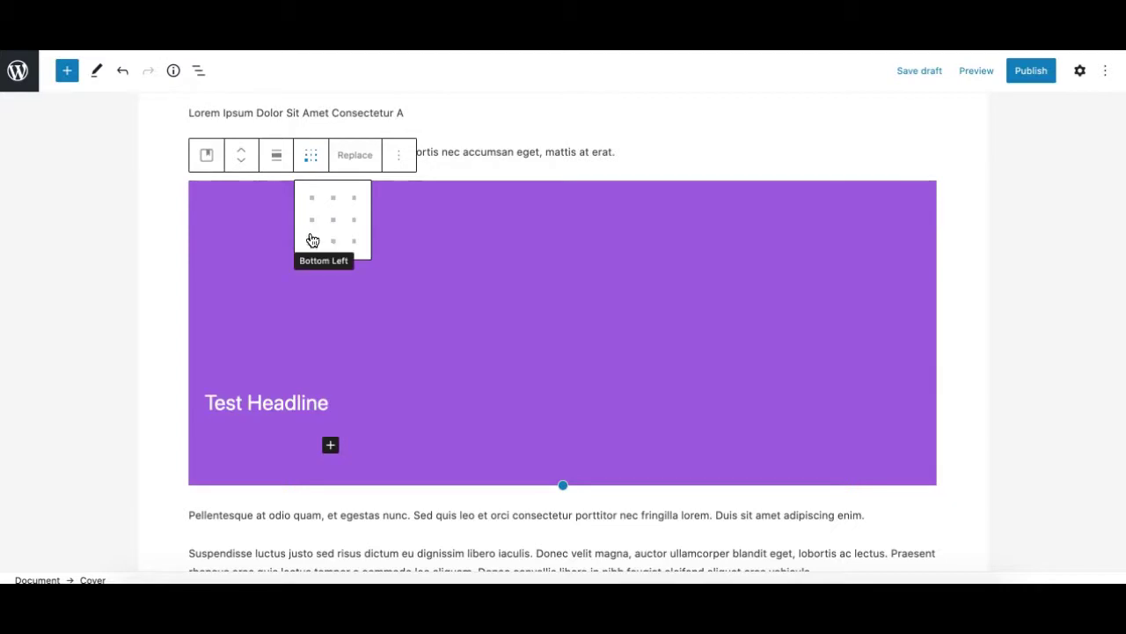
left_click(313, 197)
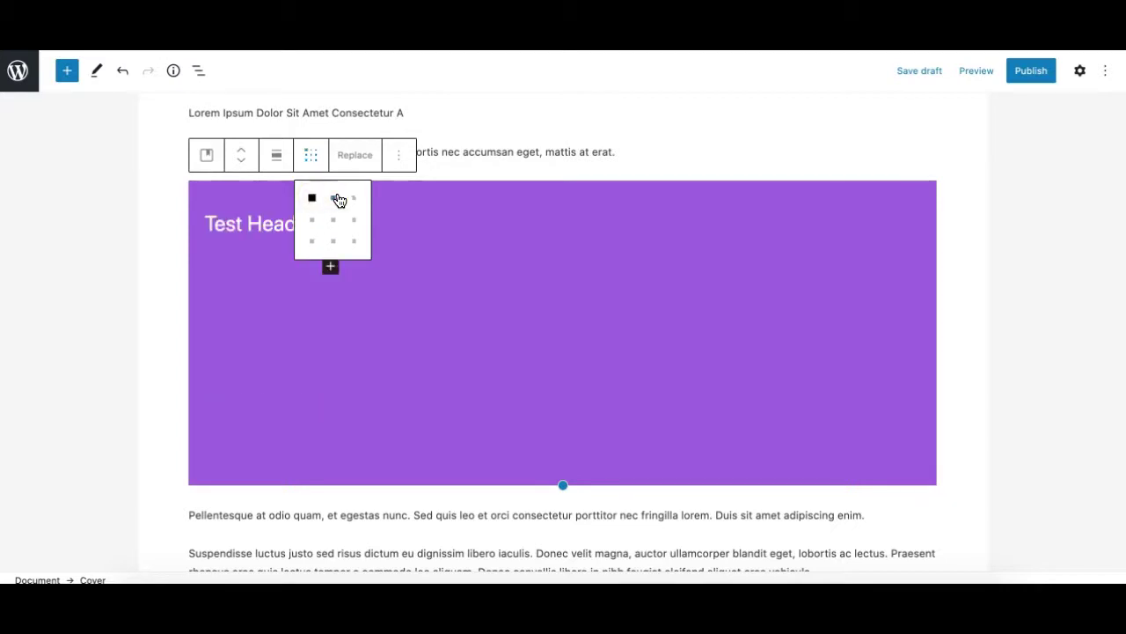
left_click(354, 198)
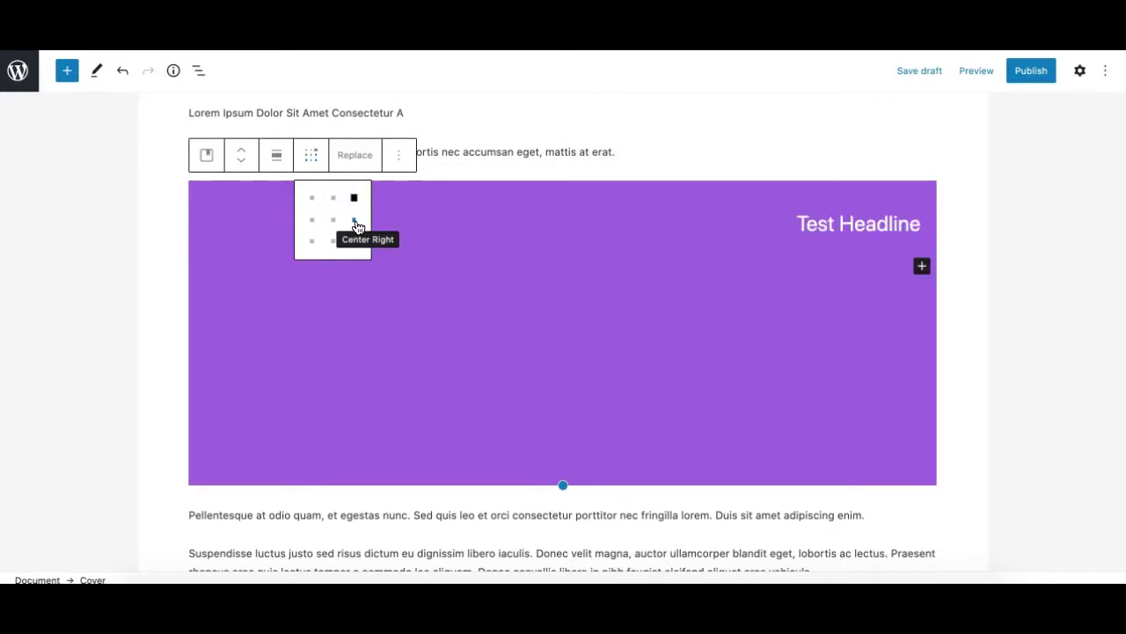
left_click(356, 221)
left_click(354, 241)
left_click(332, 241)
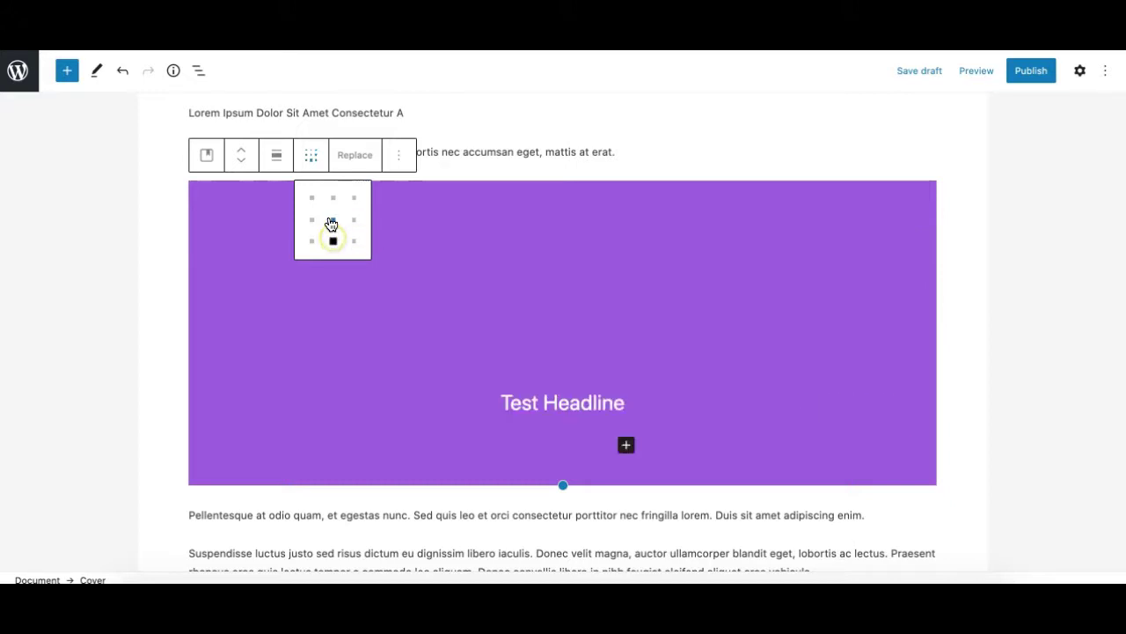
left_click(333, 220)
left_click(312, 220)
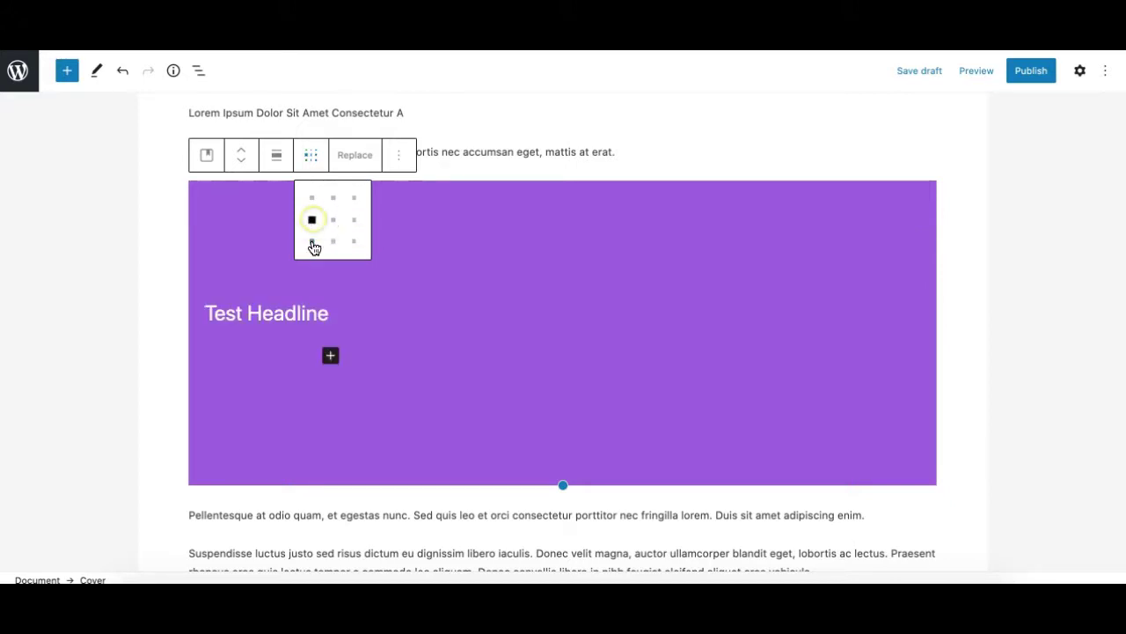
left_click(311, 241)
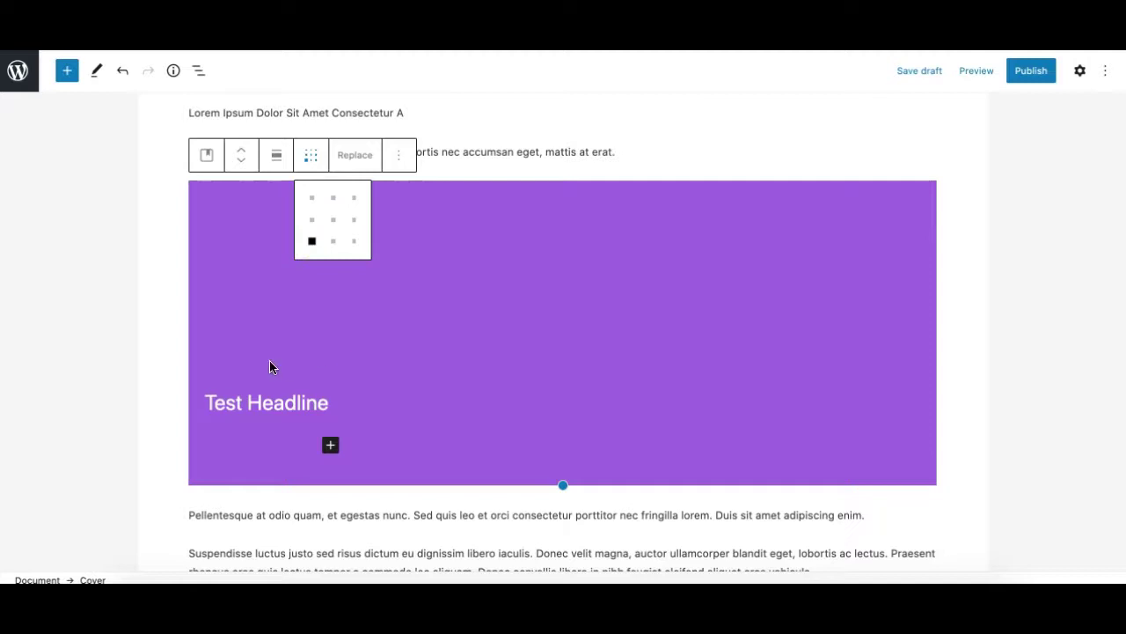
Step: Shift the purple cover's content through Top Left, Center Left, Center Right, Bottom Right and Bottom Center, and return it to the center
left_click(313, 199)
left_click(312, 220)
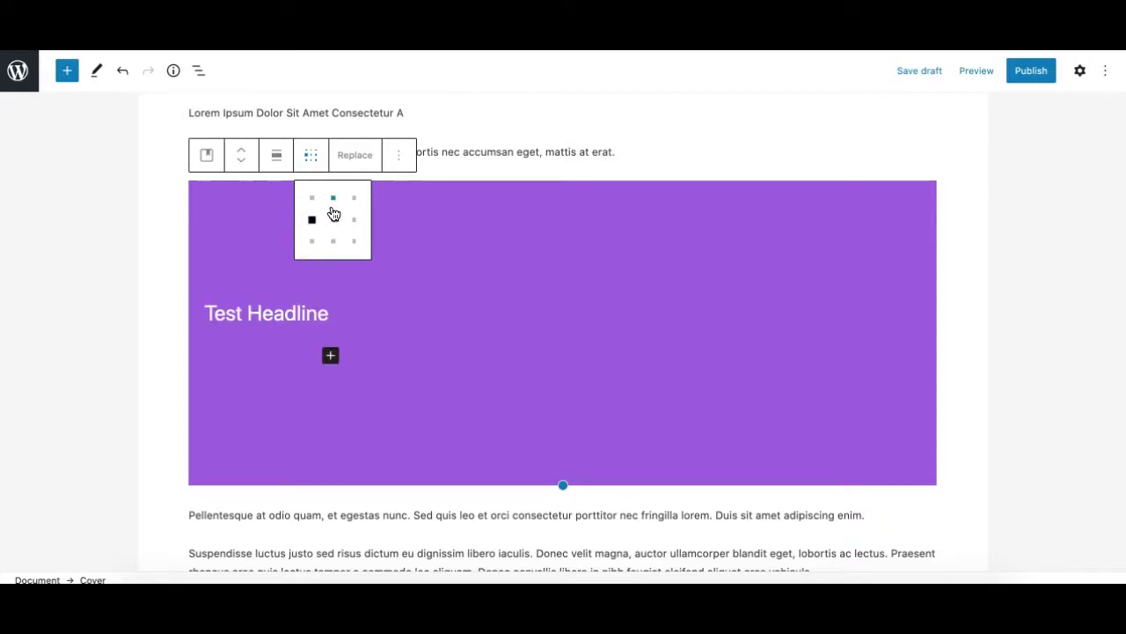
left_click(333, 221)
left_click(354, 221)
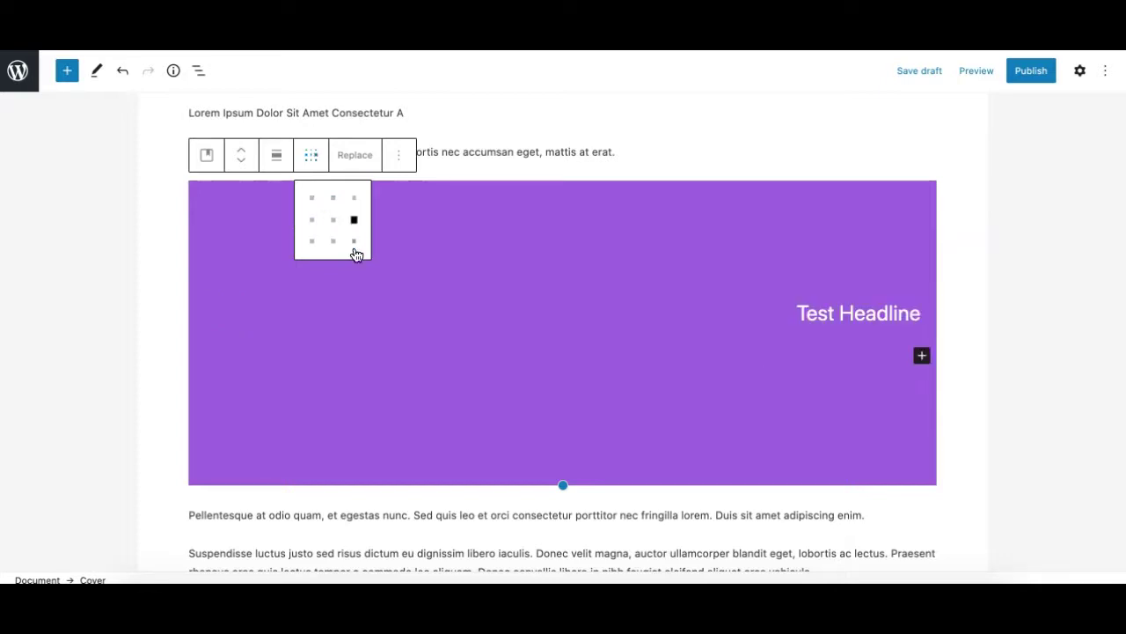
left_click(354, 241)
left_click(333, 241)
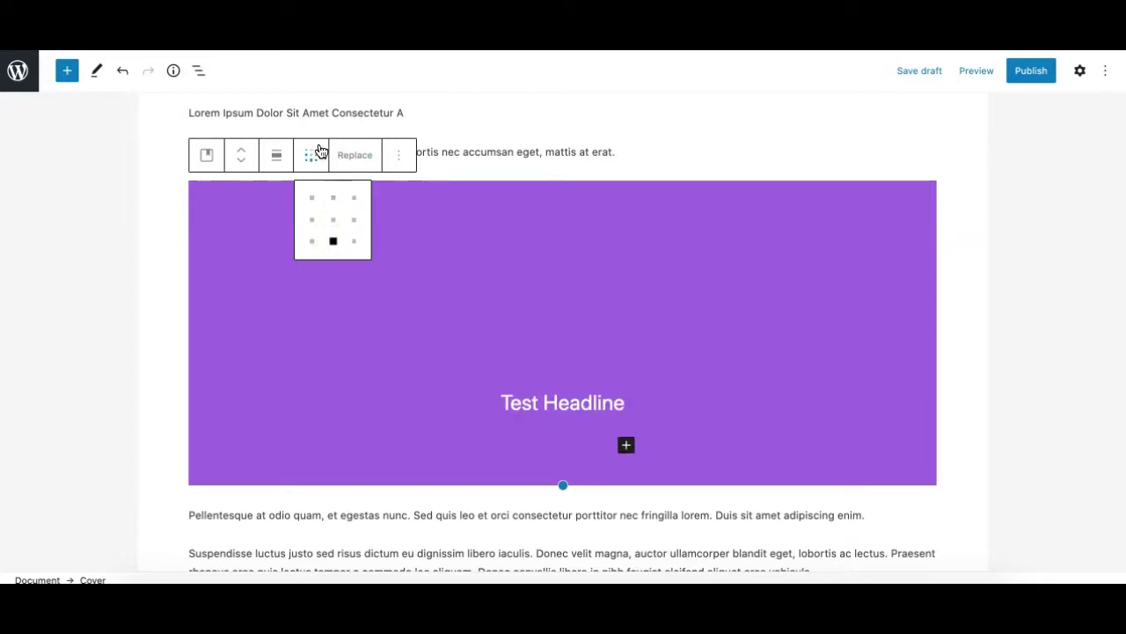
left_click(333, 220)
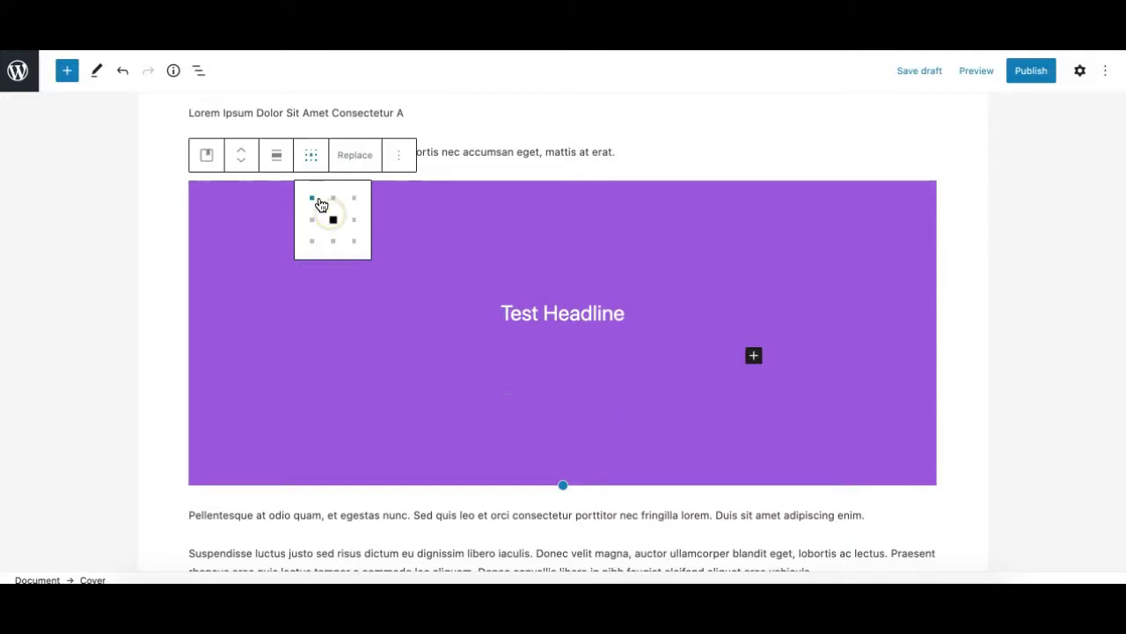
left_click(311, 155)
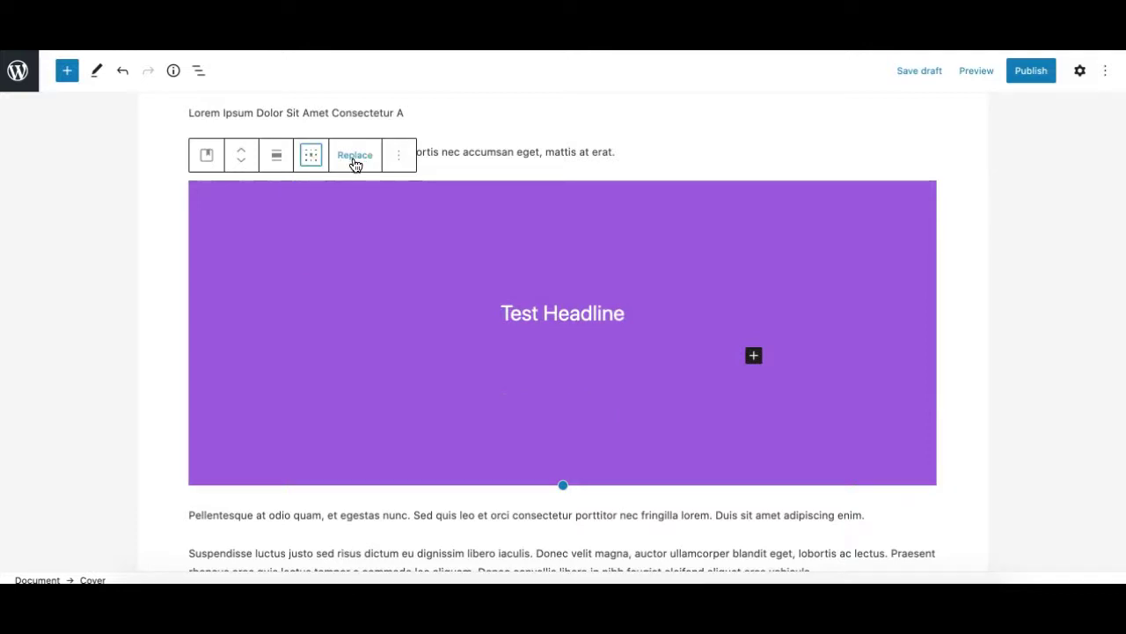
Step: Check the purple cover's media replacement options, and open the media library to replace the "Cover Block" cover's road image
left_click(356, 159)
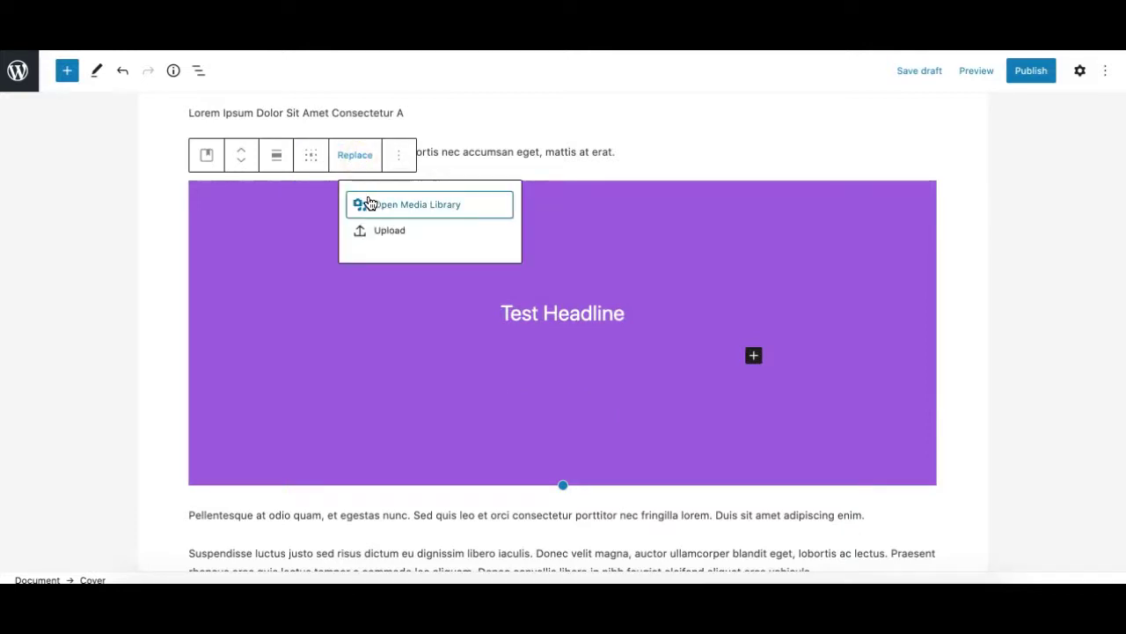
left_click(230, 225)
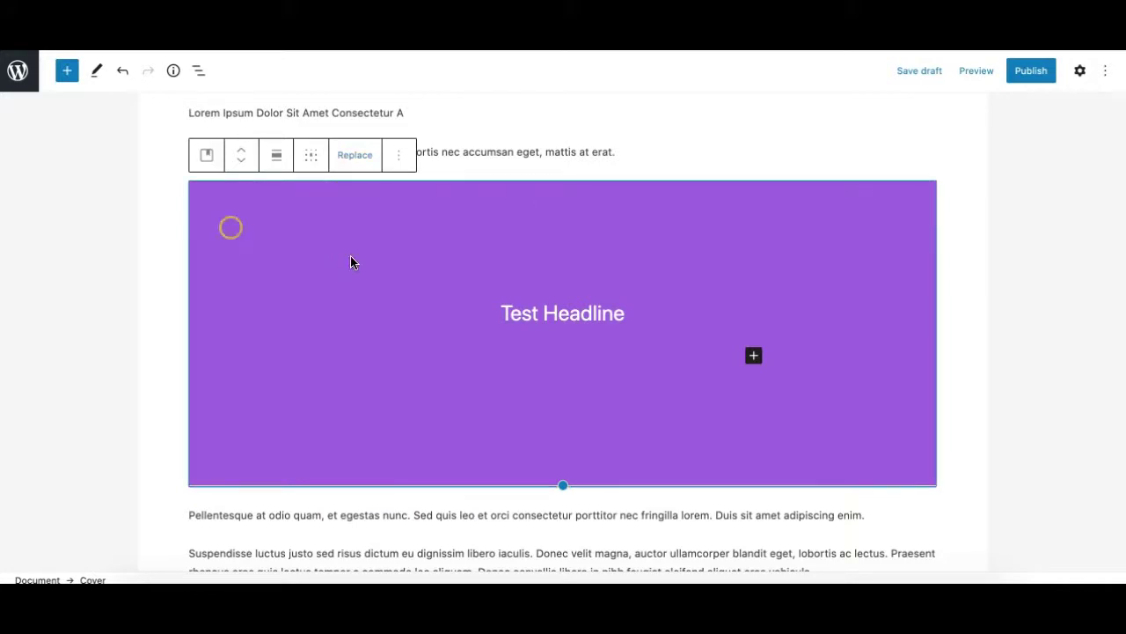
scroll(409, 236, "up", 10)
scroll(408, 238, "down", 2)
left_click(281, 209)
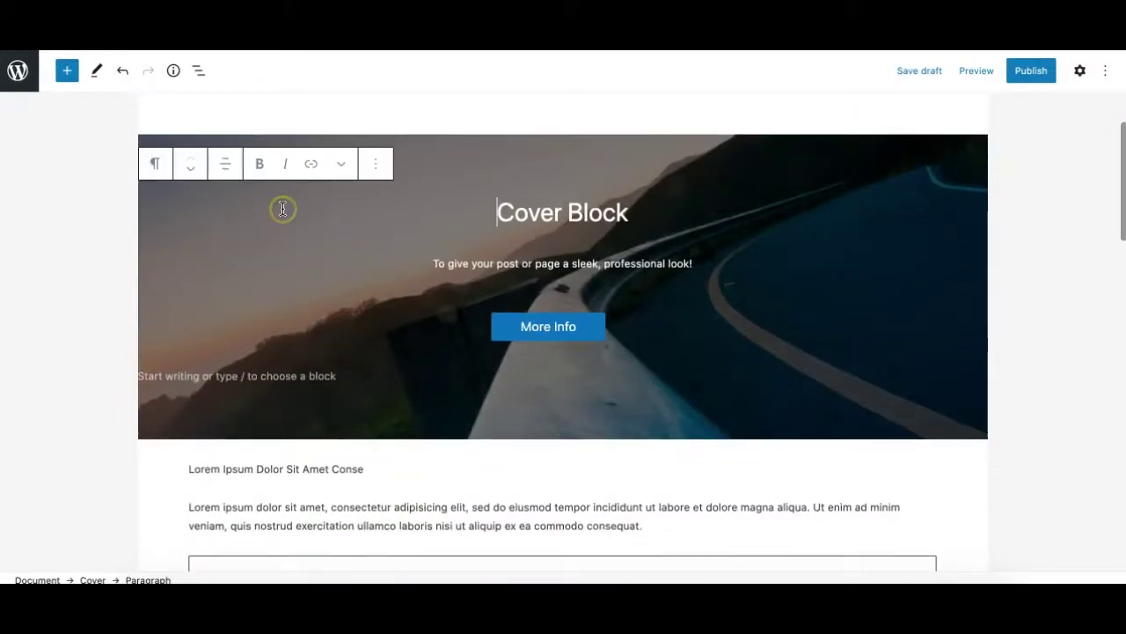
left_click(476, 136)
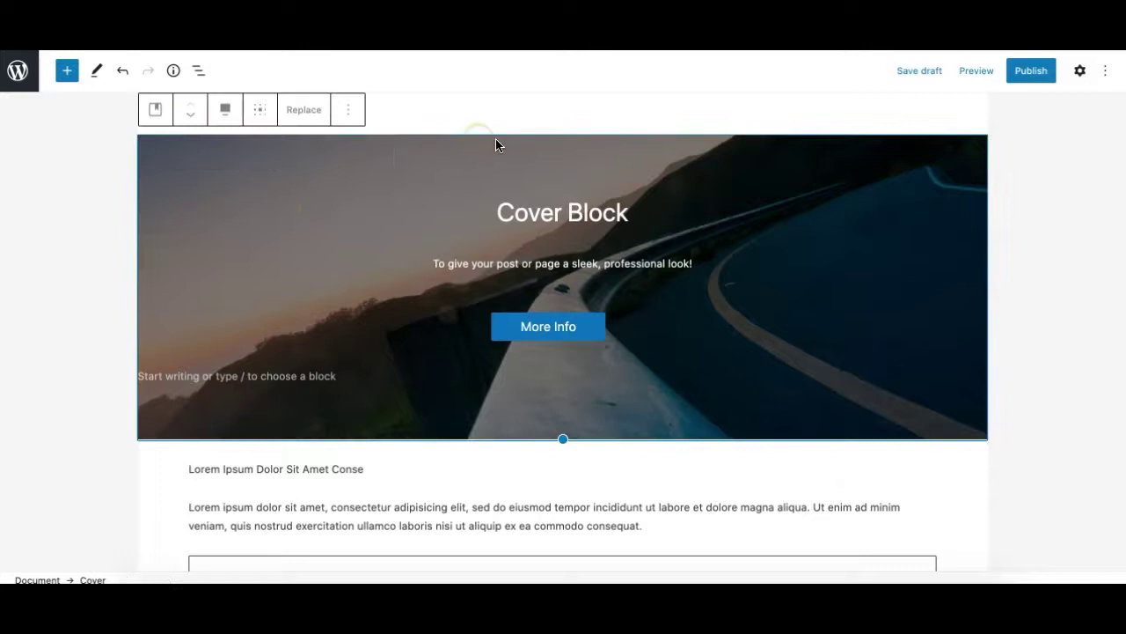
left_click(302, 116)
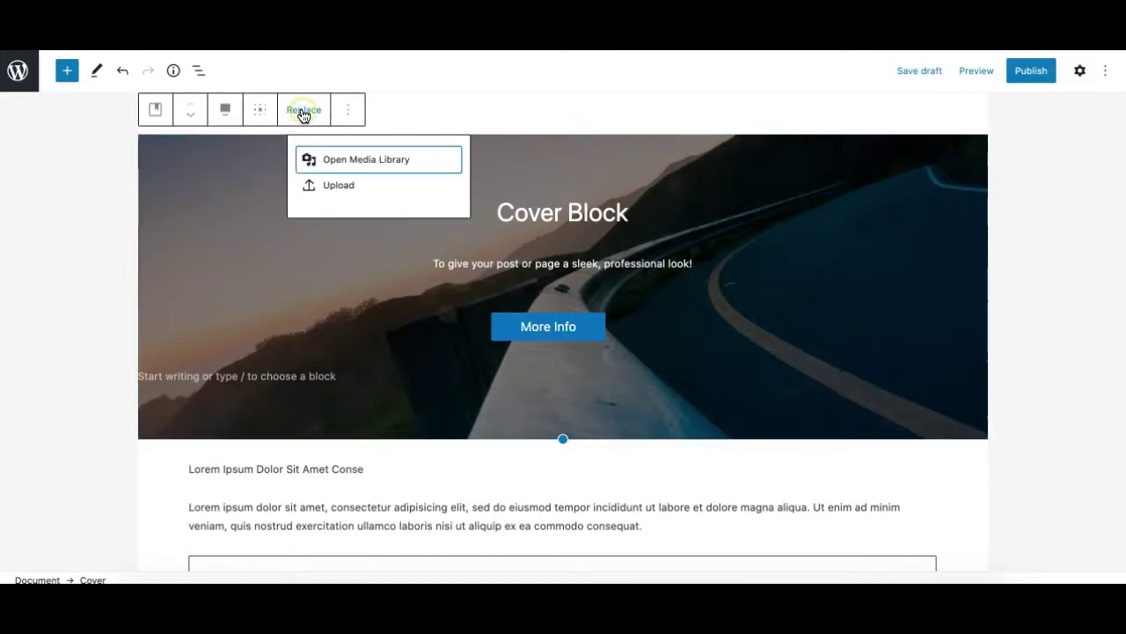
left_click(389, 161)
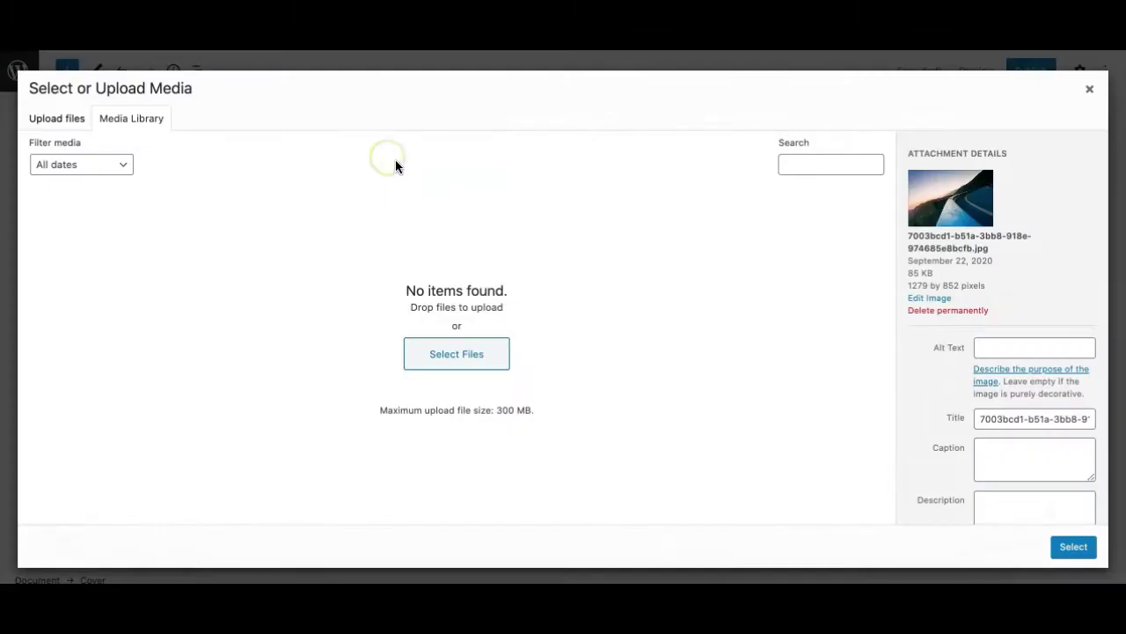
Step: Use the frosty white plants photo from the media library as the "Cover Block" cover's new background
scroll(281, 380, "down", 2)
scroll(282, 380, "down", 1)
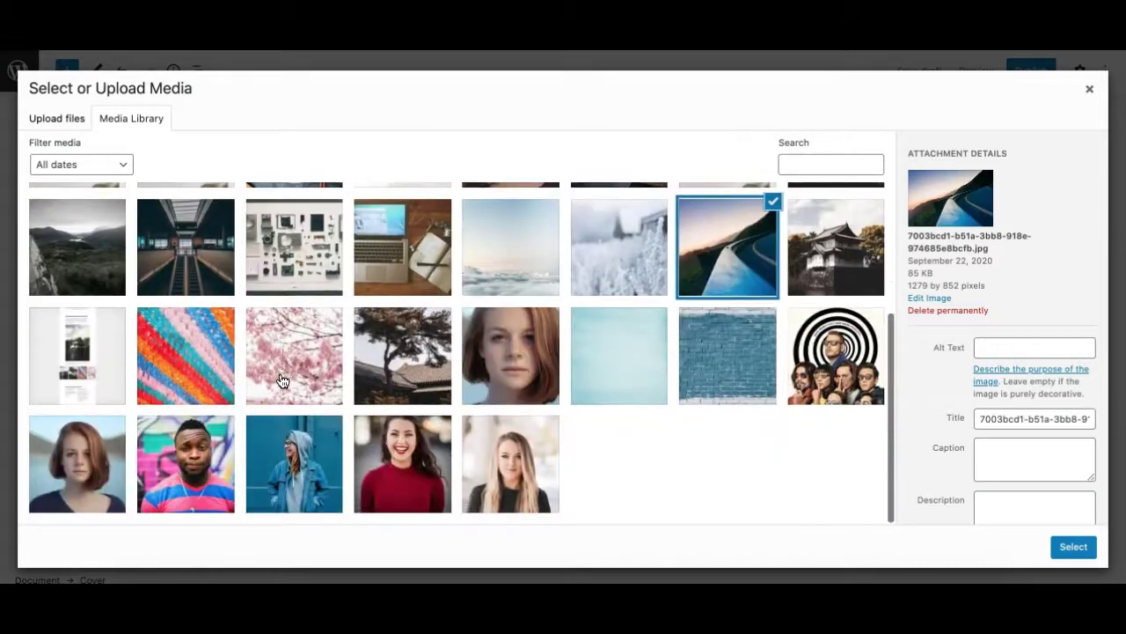
left_click(48, 264)
left_click(636, 242)
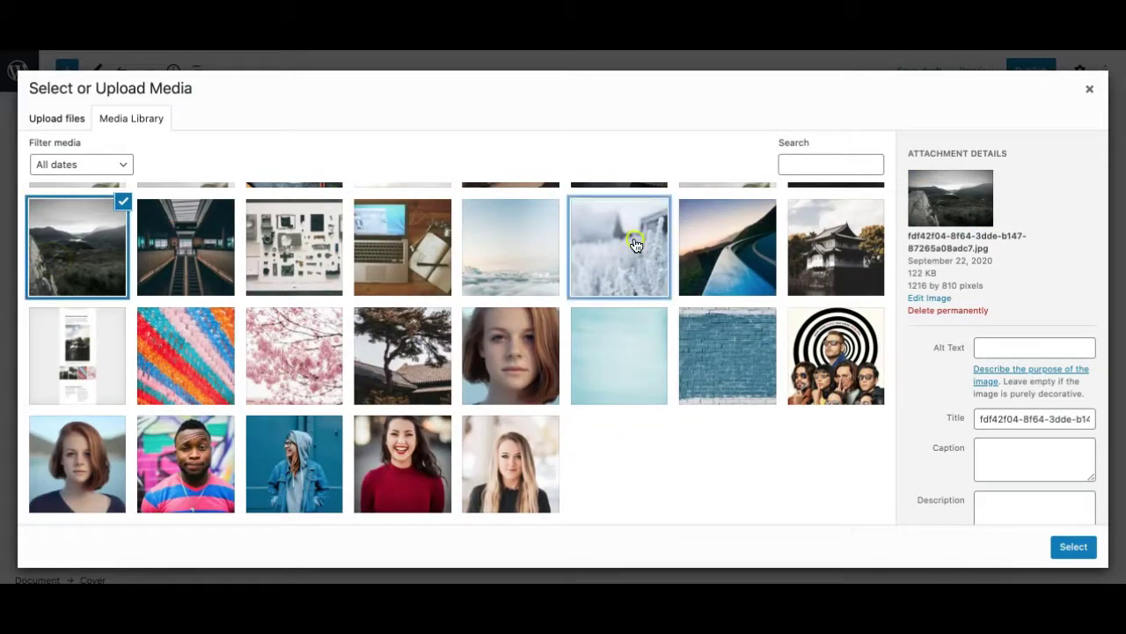
left_click(1074, 547)
scroll(674, 343, "up", 2)
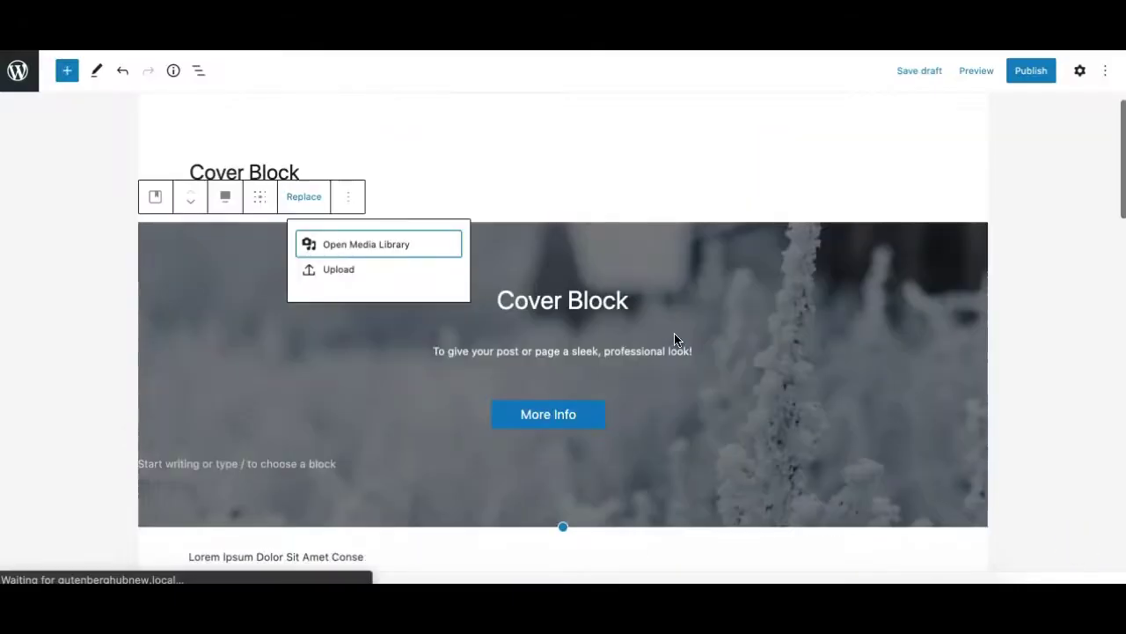
left_click(657, 273)
scroll(636, 332, "down", 2)
scroll(662, 264, "up", 1)
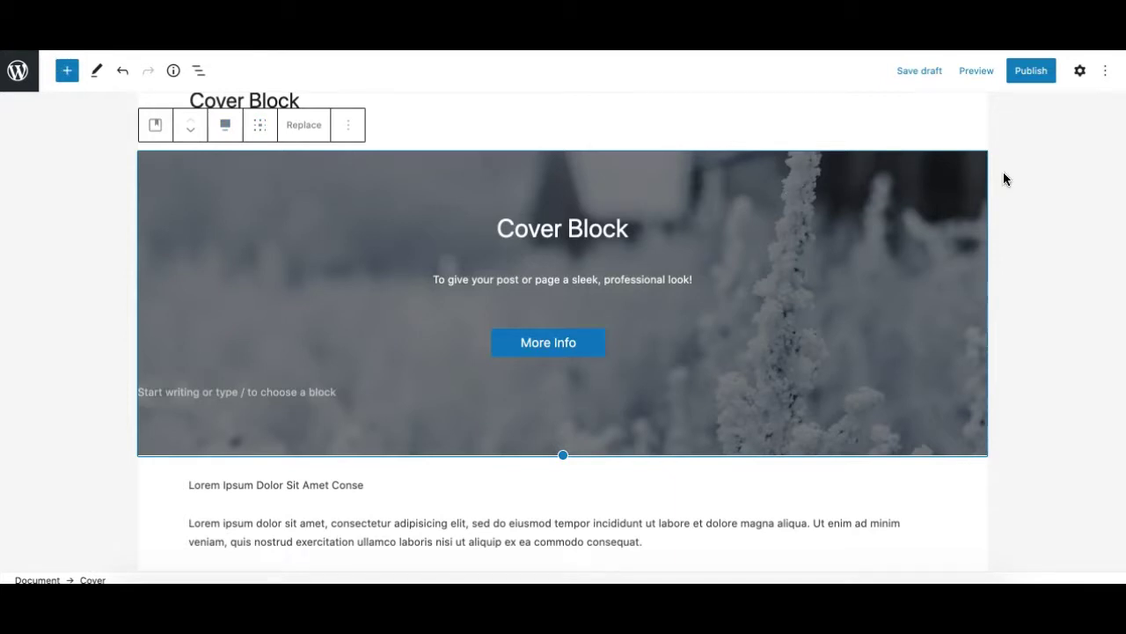
Step: Show the cover's block settings and collapse the Media settings, Dimensions and Overlay sections
left_click(1081, 70)
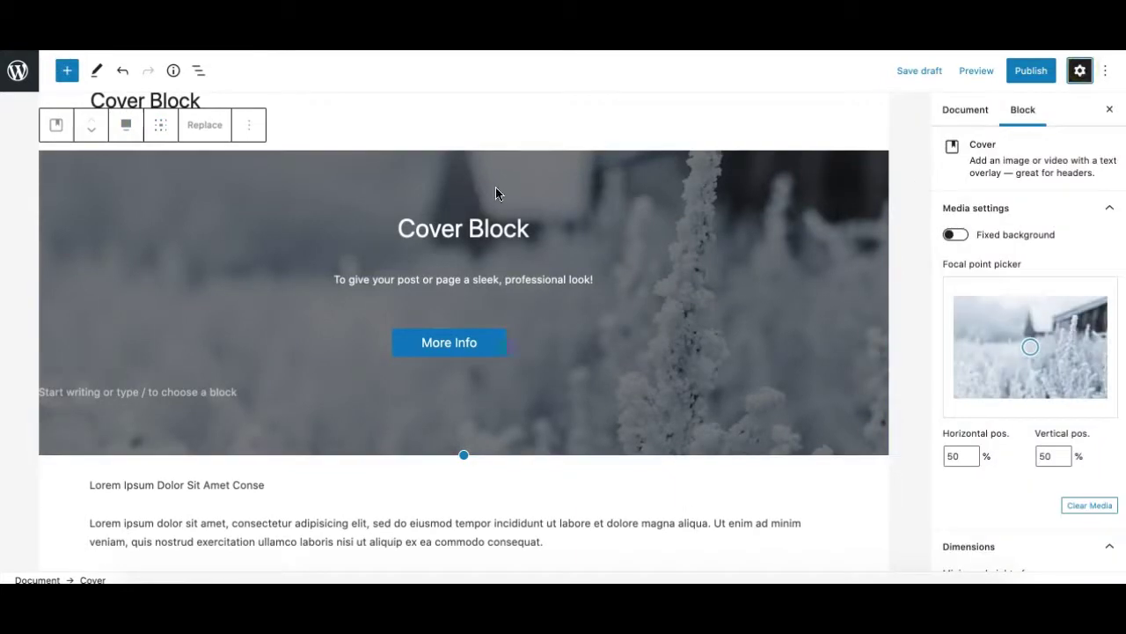
left_click(983, 211)
left_click(994, 242)
left_click(990, 277)
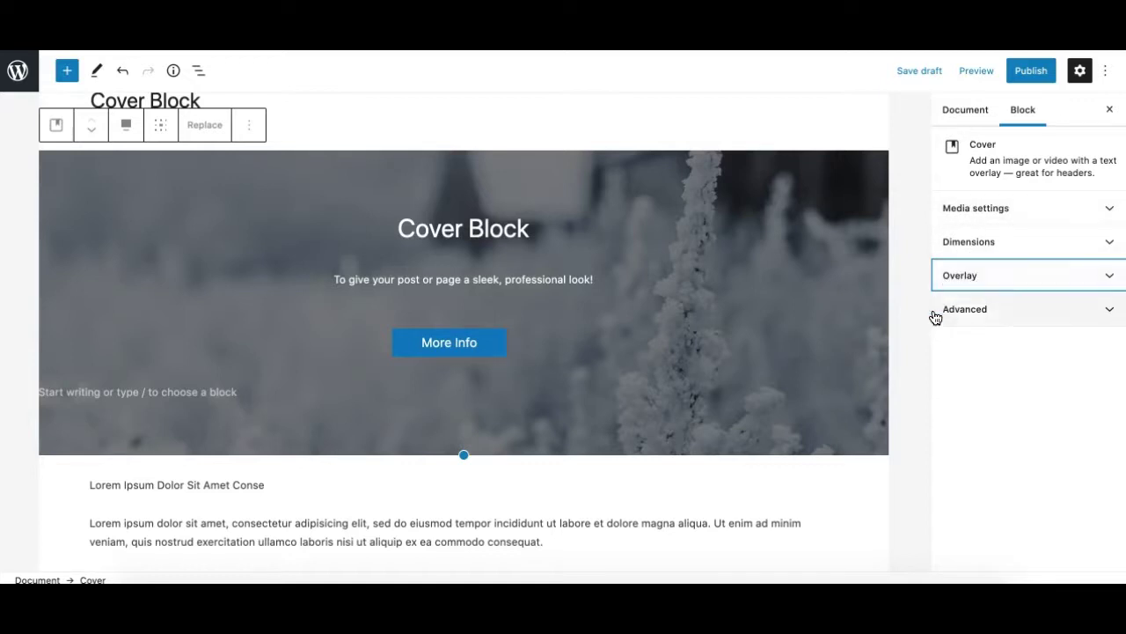
Step: Look at the HTML anchor and additional CSS class fields in the cover's Advanced settings, and collapse the section again
left_click(1044, 309)
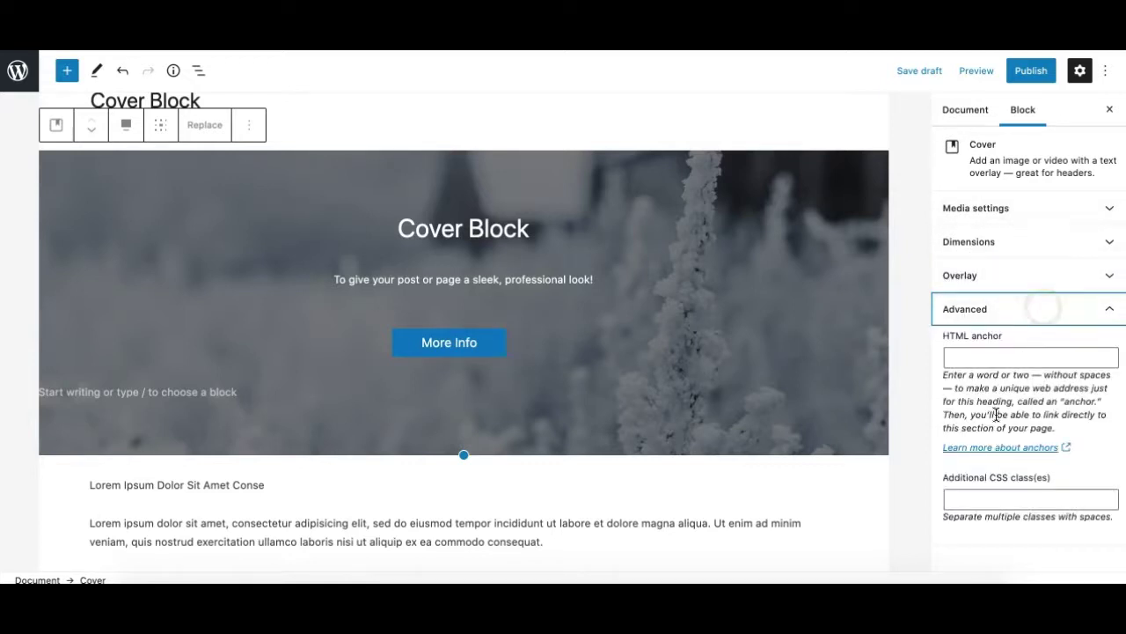
left_click(963, 499)
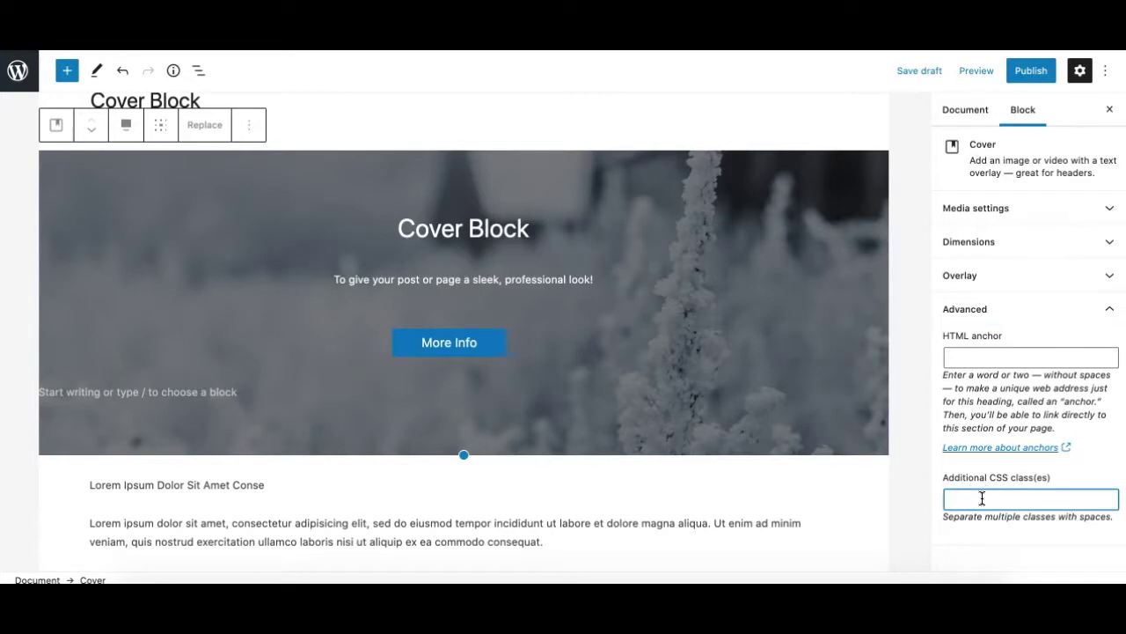
left_click(968, 356)
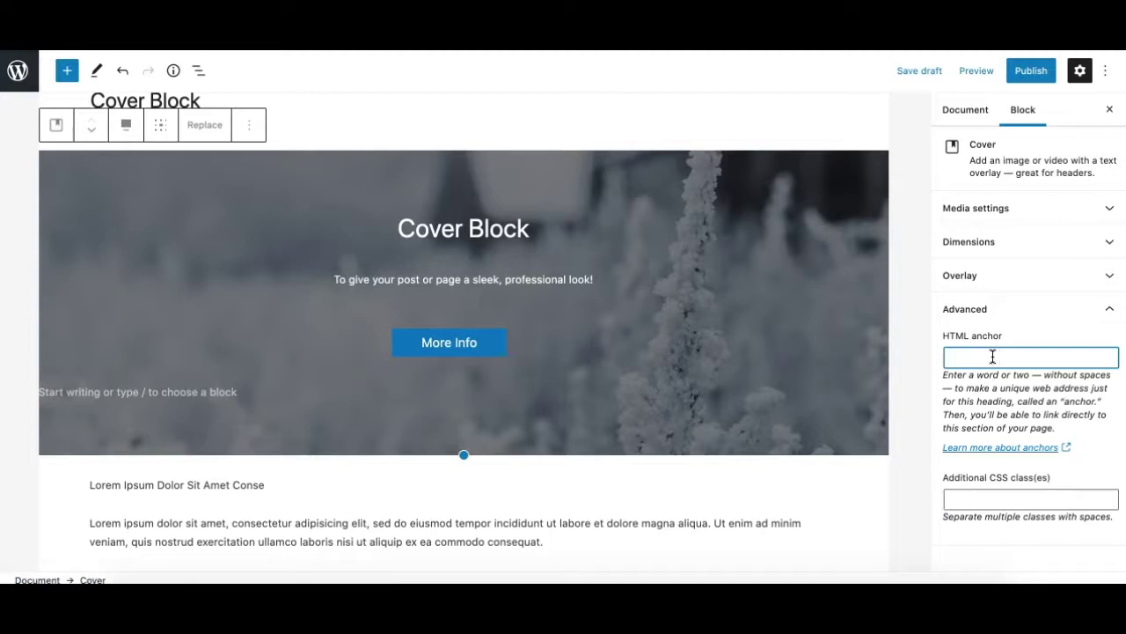
left_click(1022, 310)
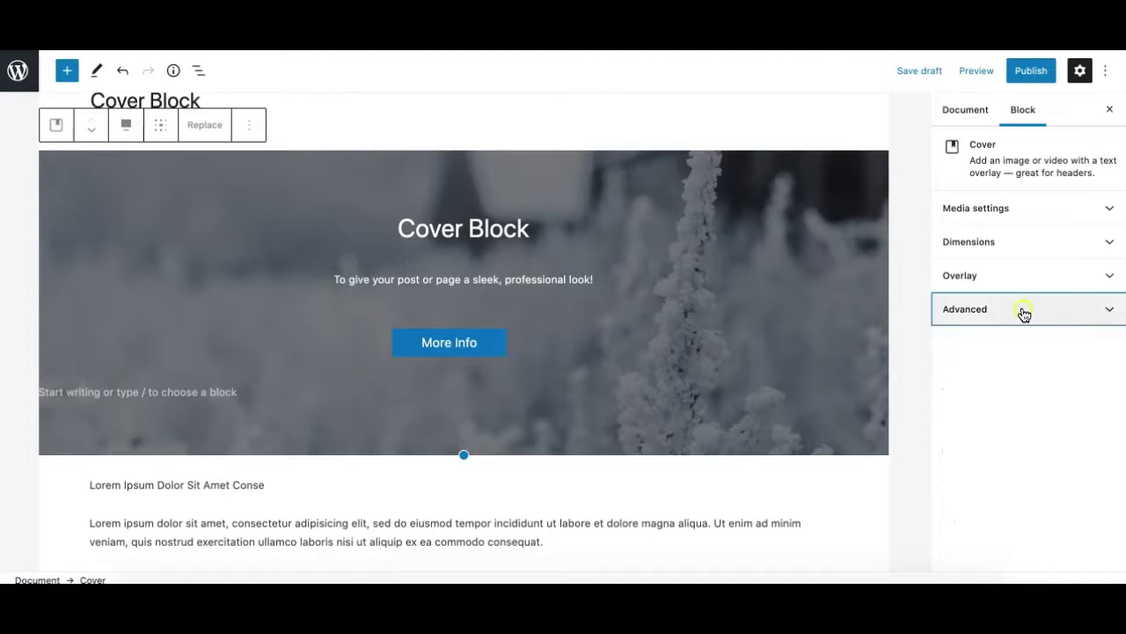
Step: Expand the cover's Media settings, and delete the empty paragraph beneath the "More Info" button
left_click(1024, 212)
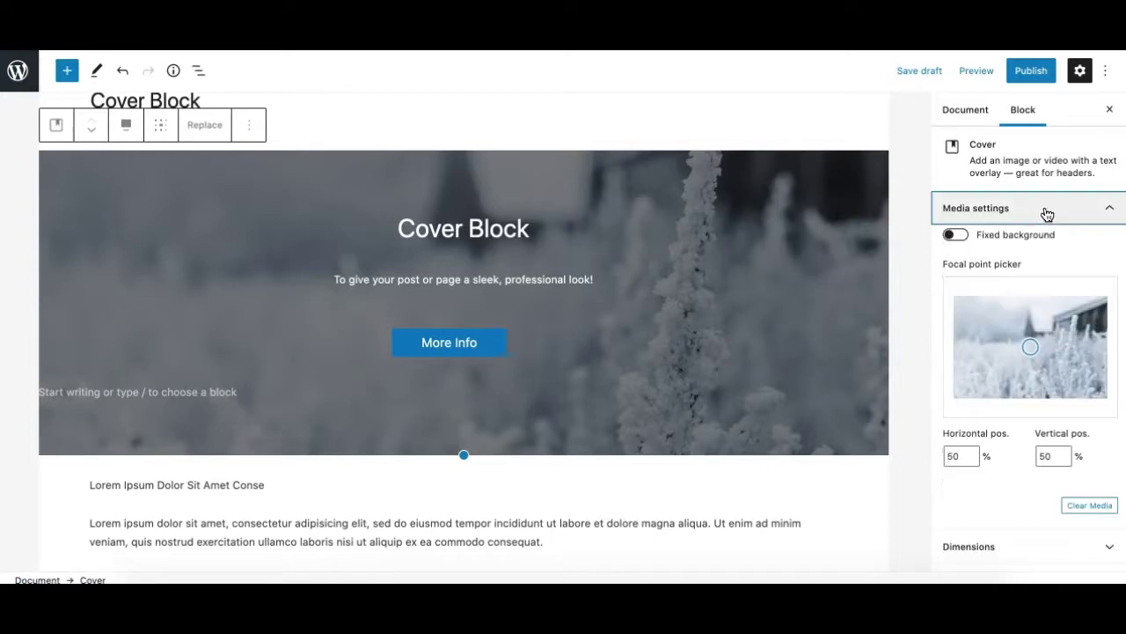
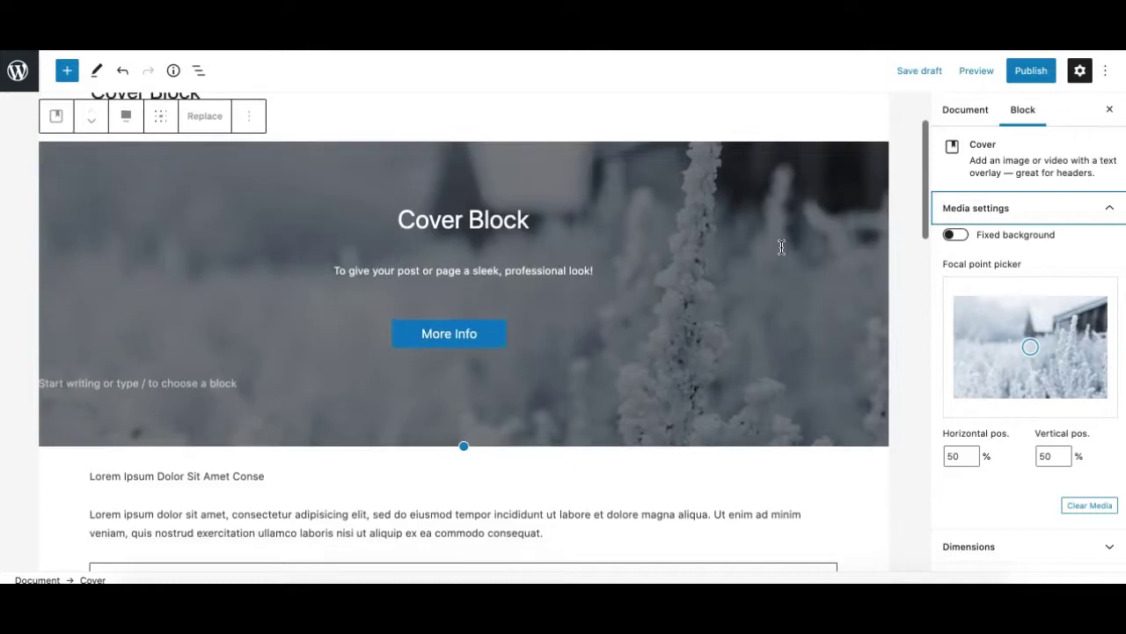
scroll(781, 247, "up", 1)
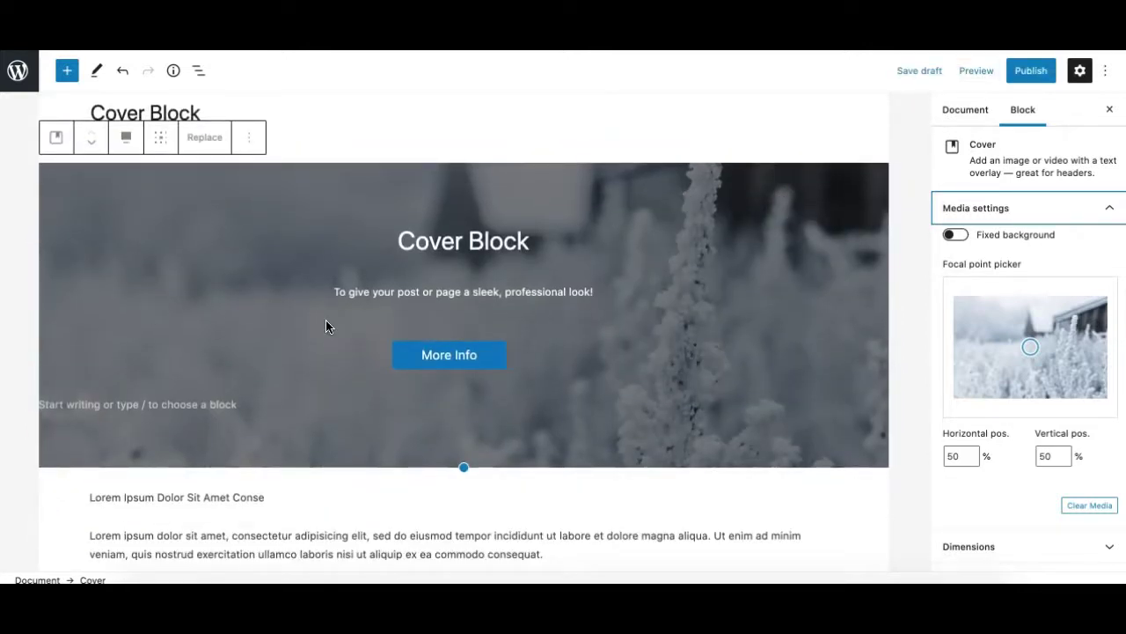
left_click(97, 409)
key("BackSpace")
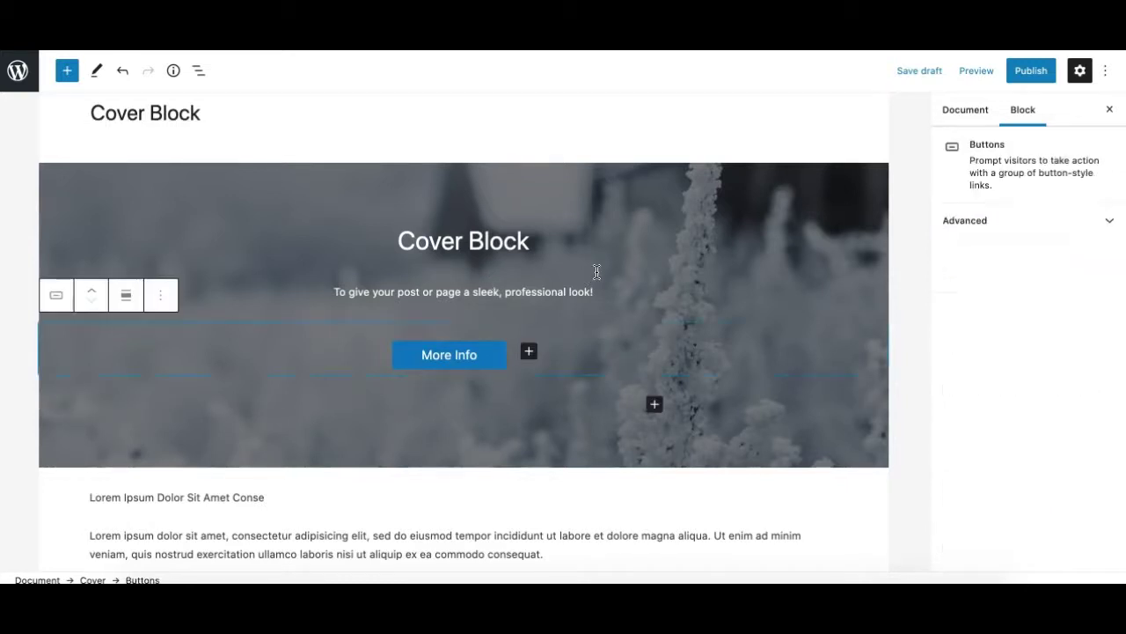
Step: Turn on the fixed background for the "Cover Block" image cover and check its effect on the page
left_click(594, 166)
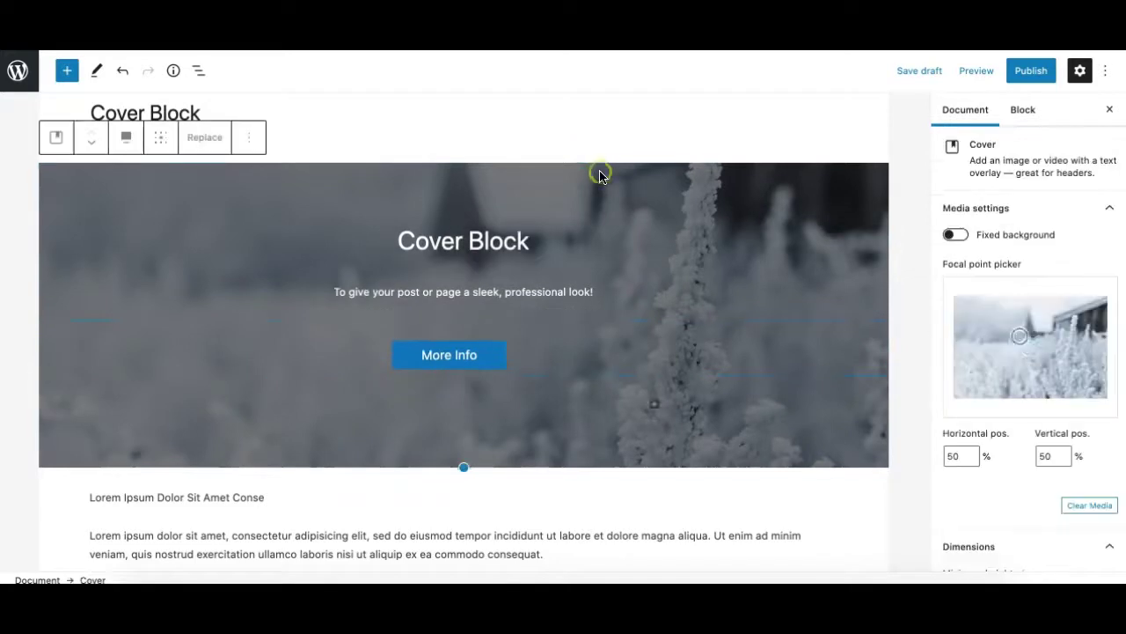
left_click(955, 235)
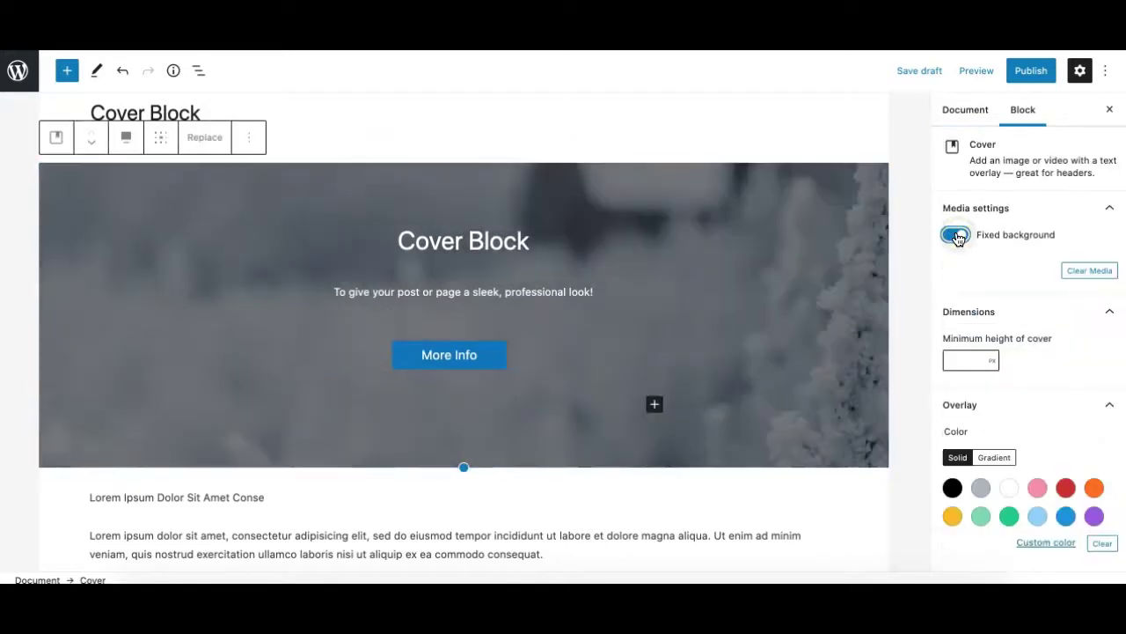
scroll(746, 299, "up", 1)
scroll(746, 299, "down", 4)
scroll(746, 300, "up", 4)
scroll(746, 299, "down", 2)
scroll(746, 299, "up", 1)
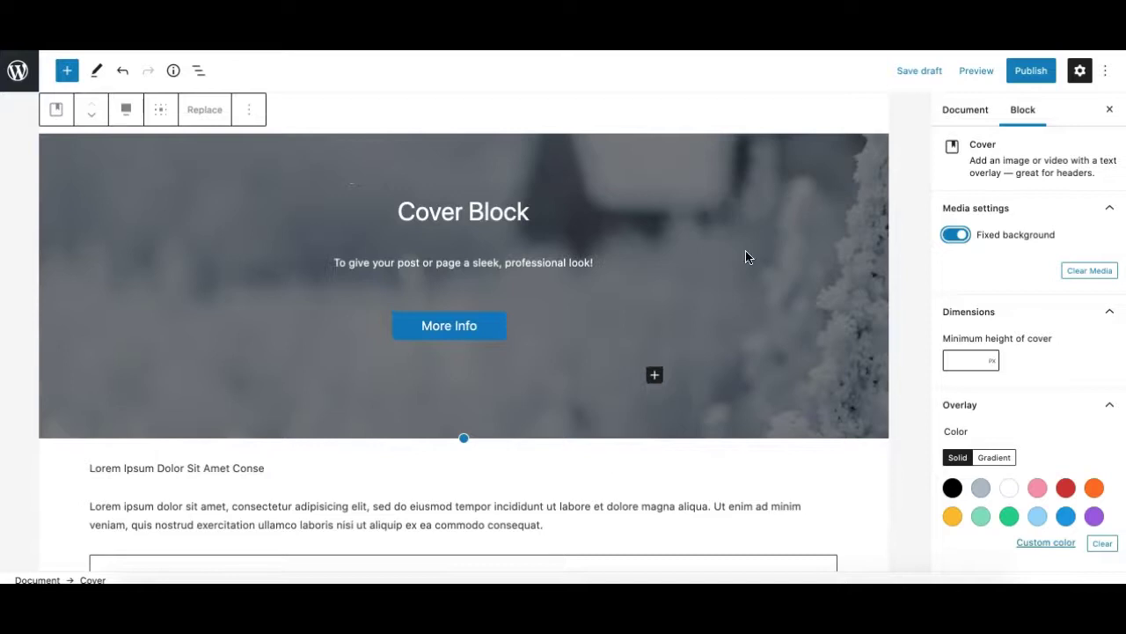
Step: Examine how the fixed background behaves while the page moves, with the settings sidebar shown and hidden, and show the sidebar again
scroll(747, 256, "up", 2)
scroll(740, 357, "down", 5)
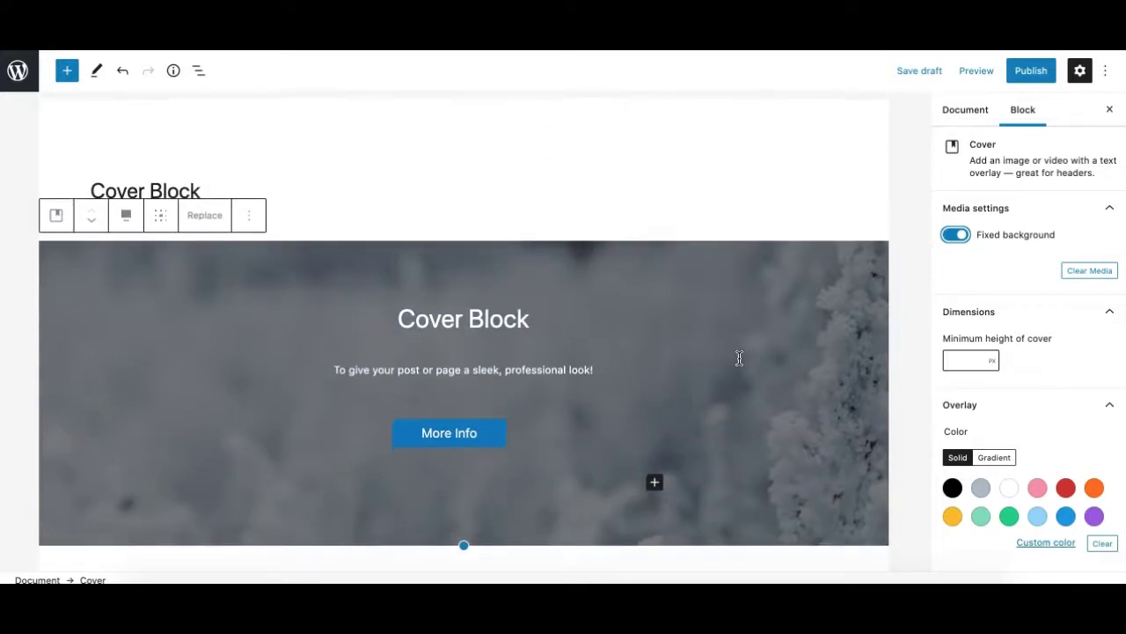
scroll(739, 357, "up", 4)
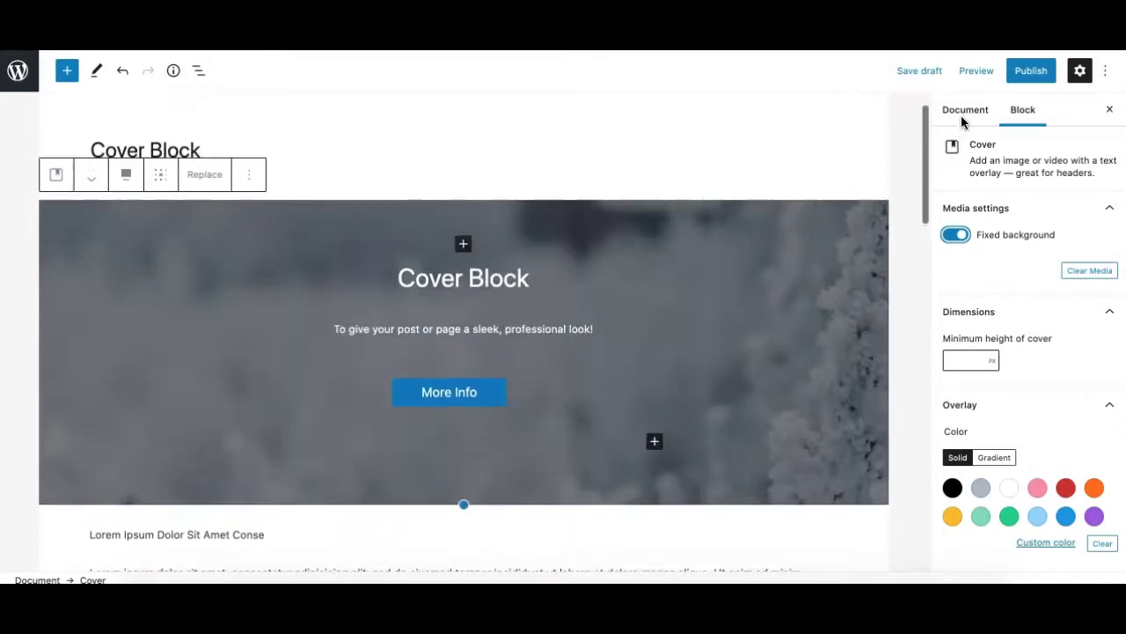
left_click(1078, 72)
scroll(866, 251, "up", 1)
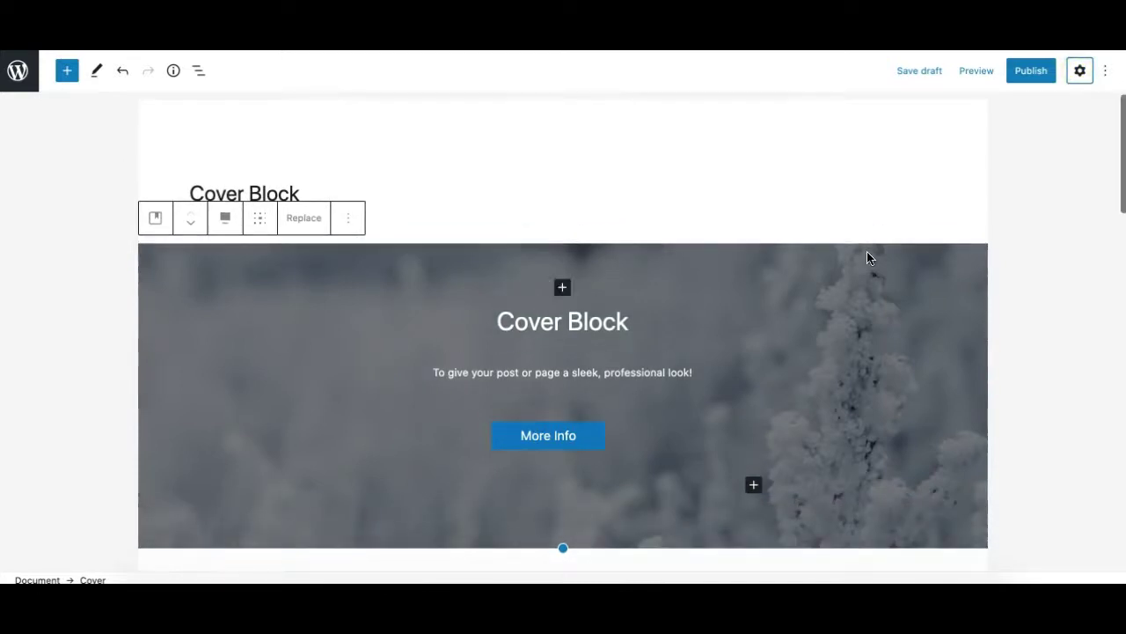
scroll(867, 251, "down", 4)
scroll(867, 250, "up", 3)
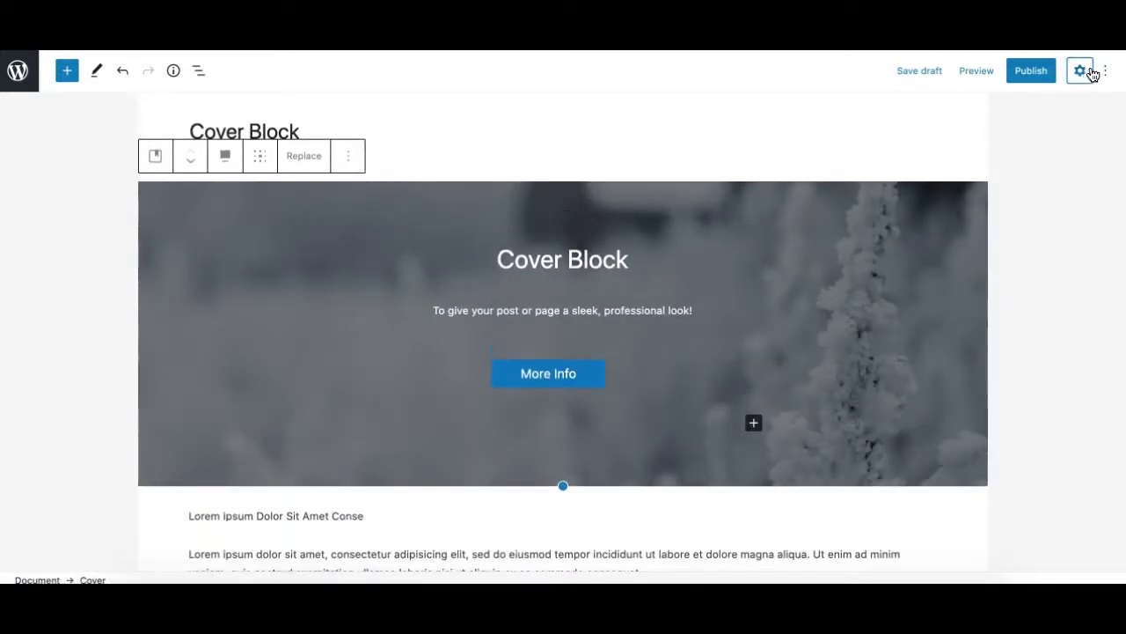
left_click(1081, 70)
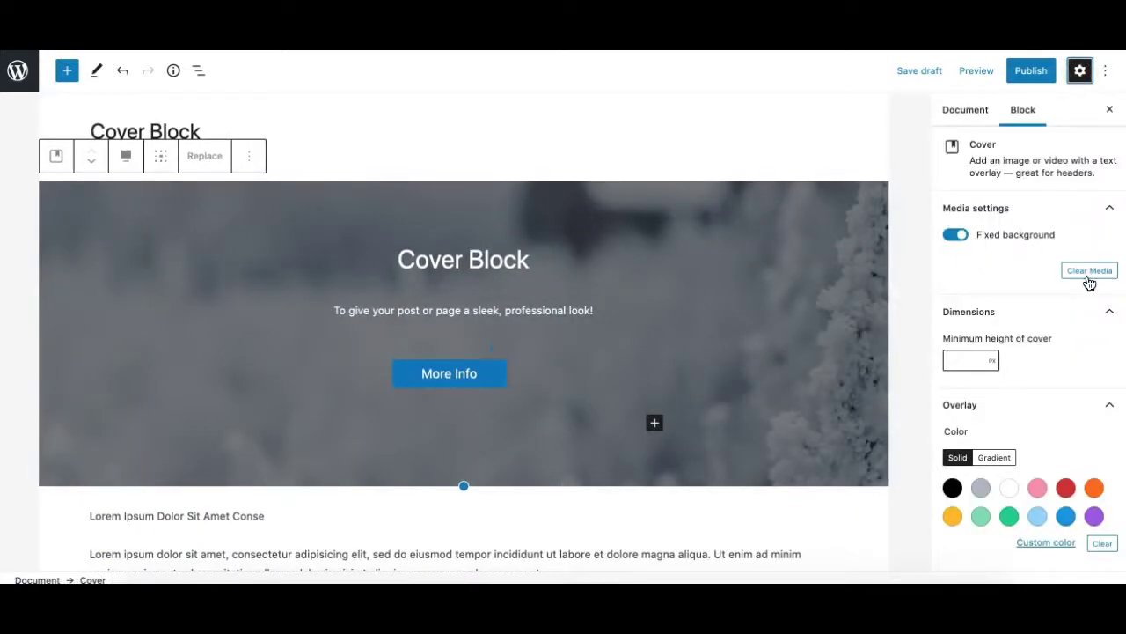
Step: Switch the "Cover Block" cover's fixed background off and on to compare, leave it off, and check the cover on the page
left_click(961, 236)
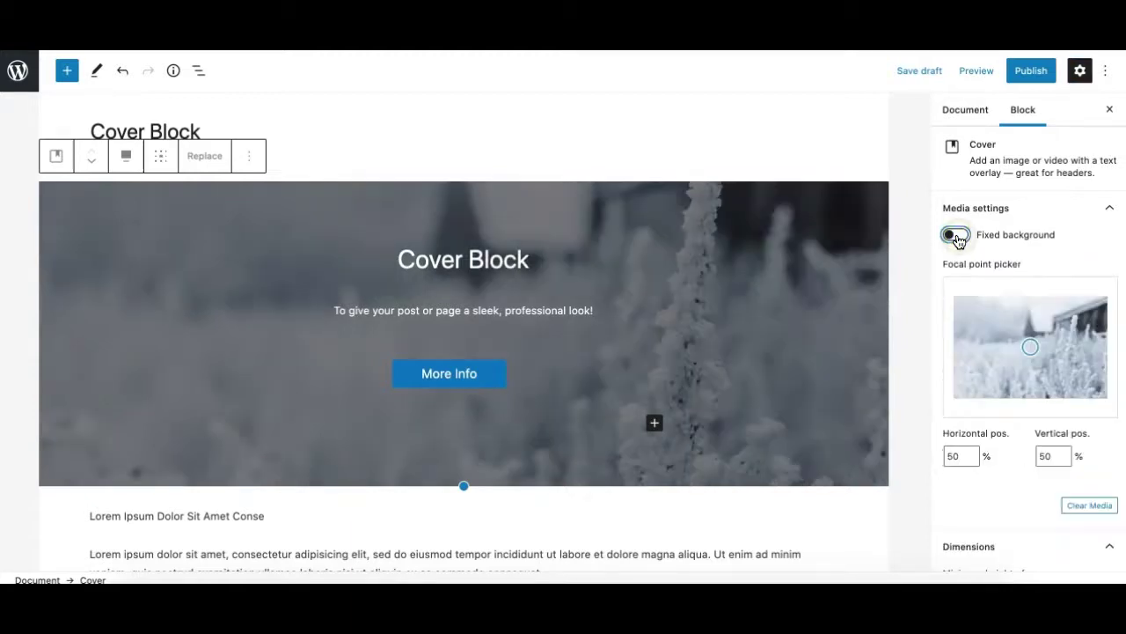
left_click(960, 237)
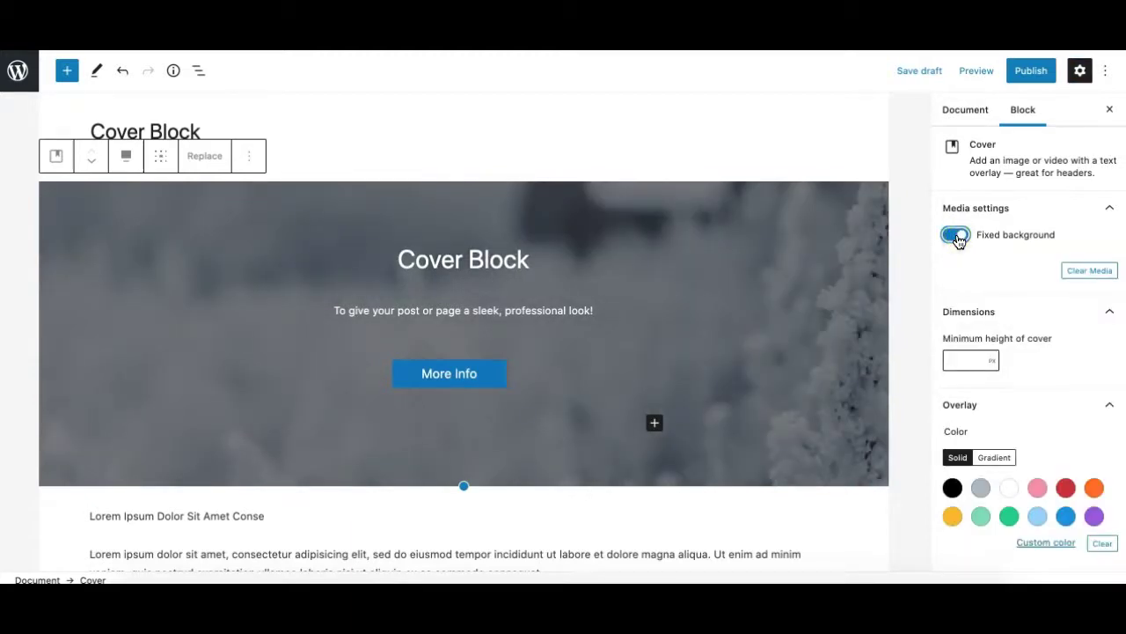
left_click(959, 236)
left_click(959, 237)
left_click(959, 236)
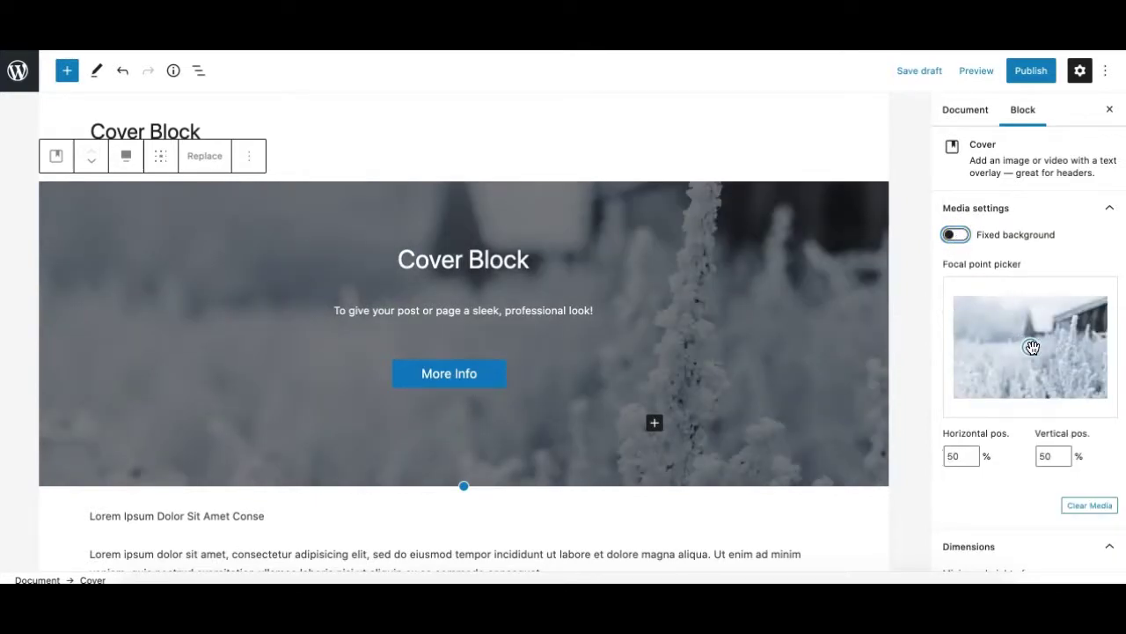
scroll(724, 405, "down", 5)
scroll(725, 405, "up", 4)
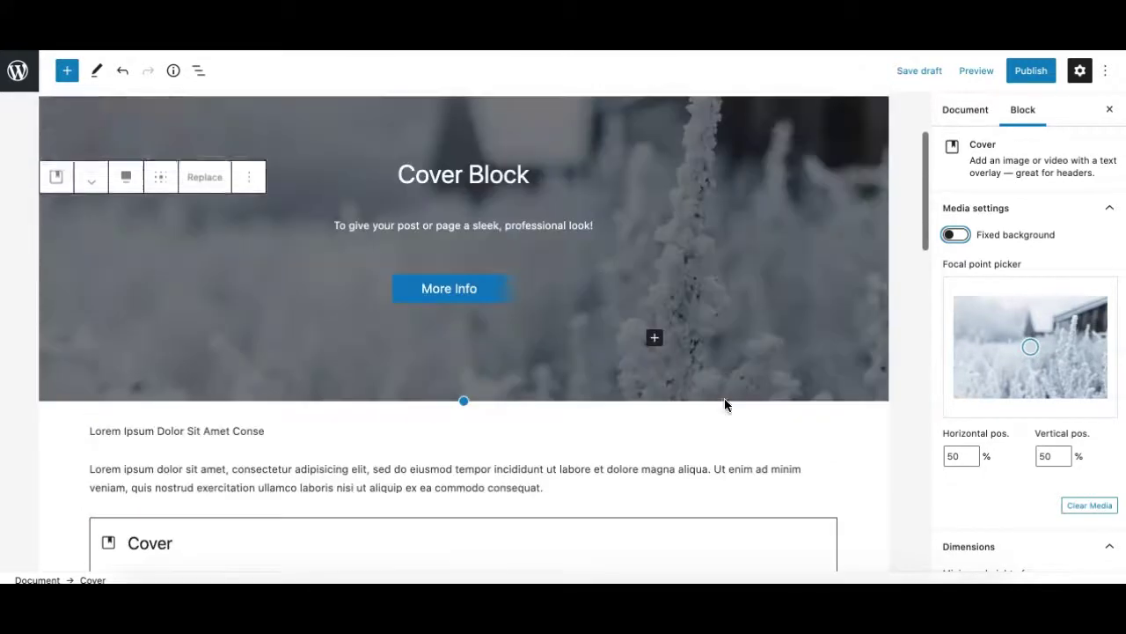
scroll(358, 248, "up", 2)
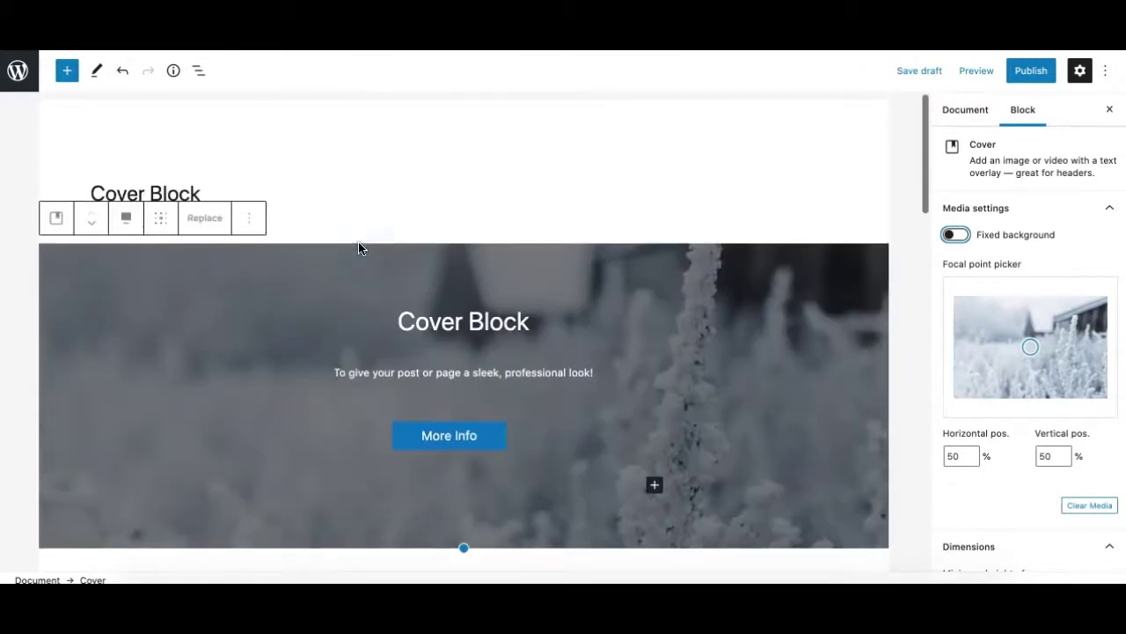
Step: Replace the cover's background with the 2560 by 1254 pixel burger-and-fries image from the media library
left_click(218, 225)
left_click(312, 270)
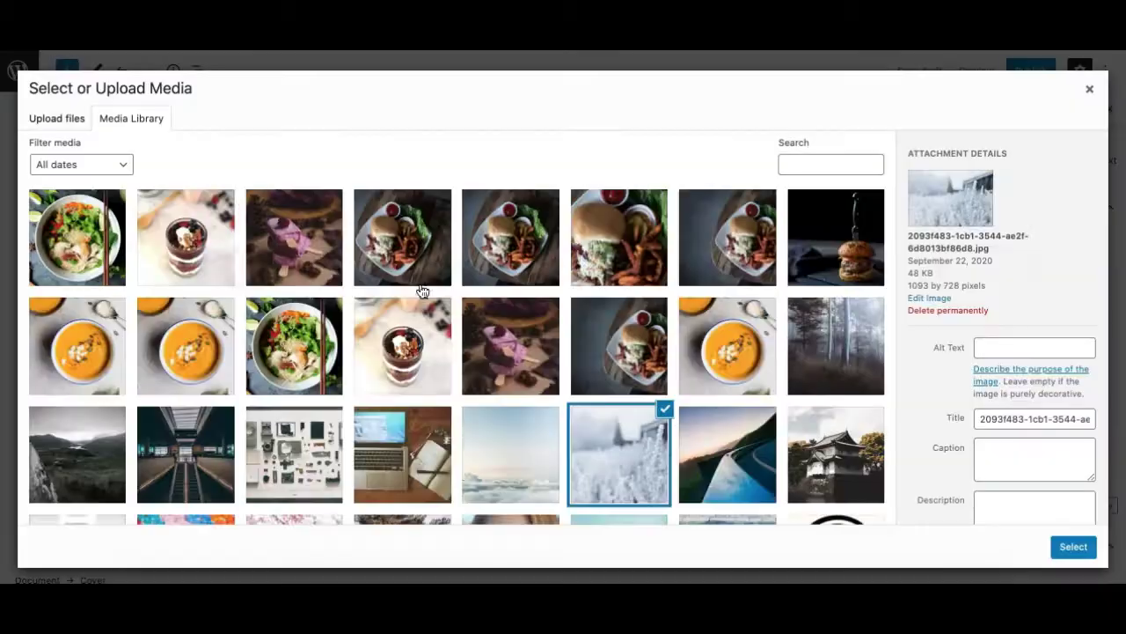
scroll(320, 385, "down", 1)
scroll(320, 385, "up", 1)
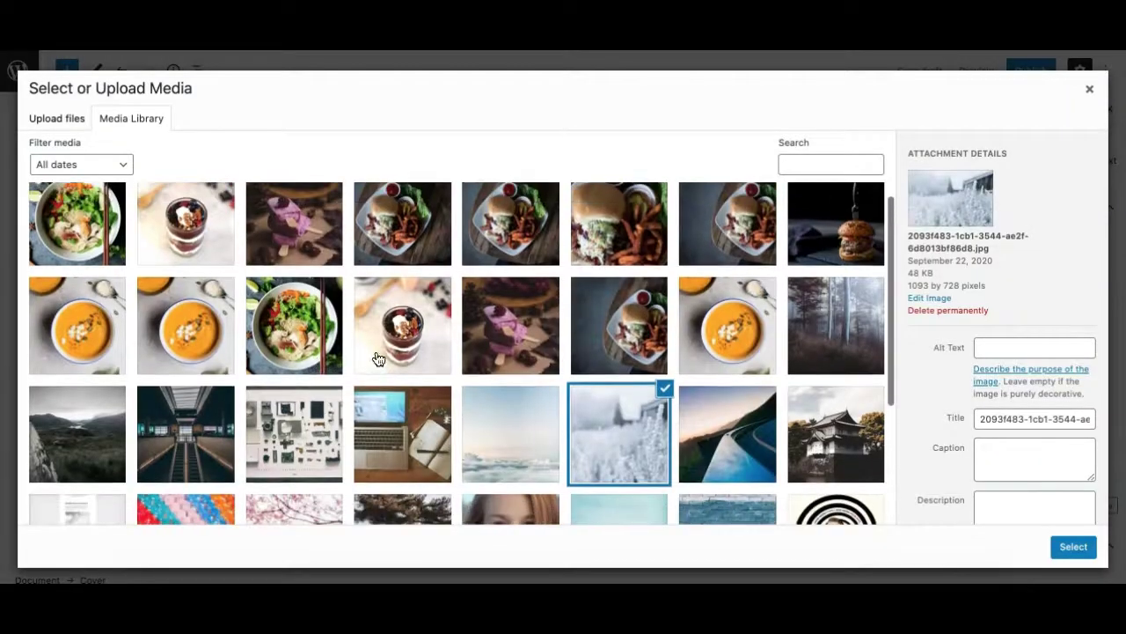
left_click(748, 339)
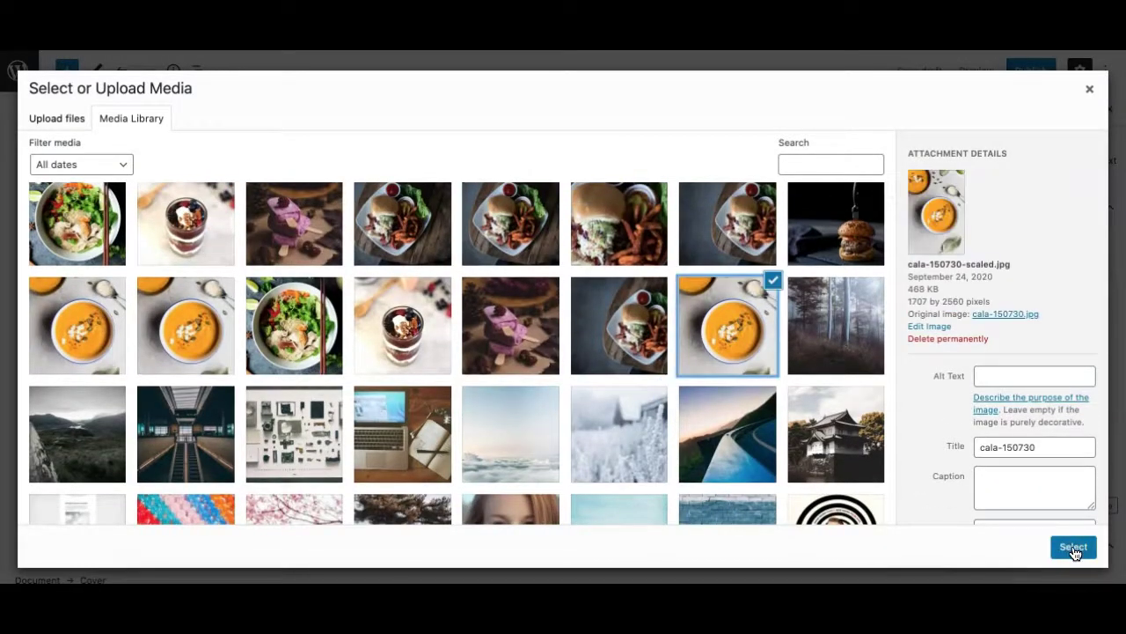
scroll(517, 369, "up", 1)
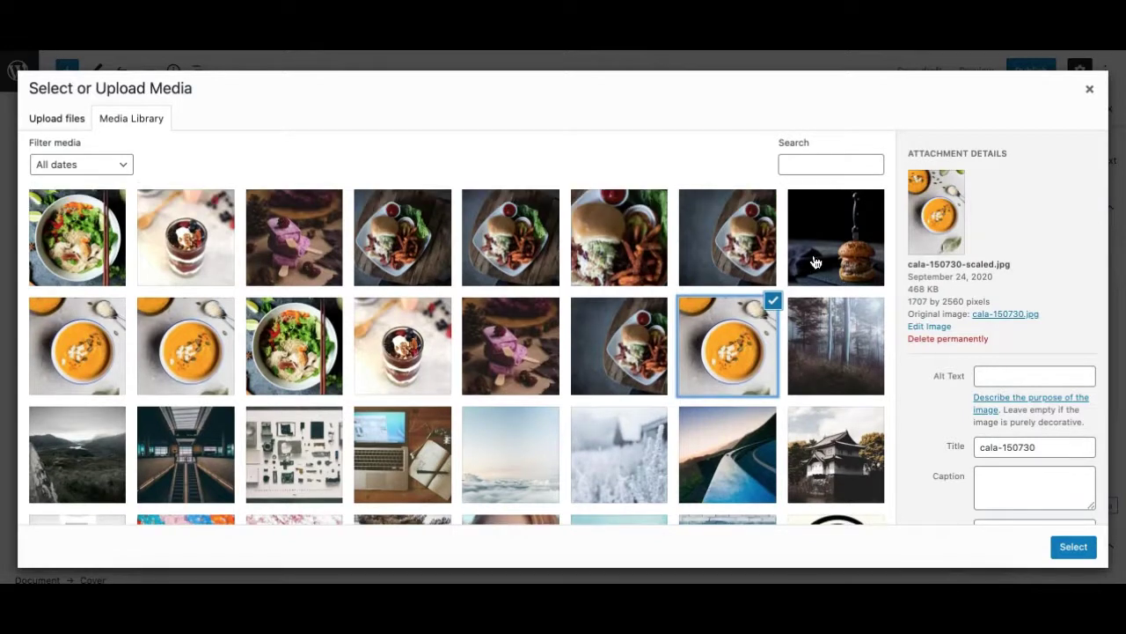
left_click(493, 233)
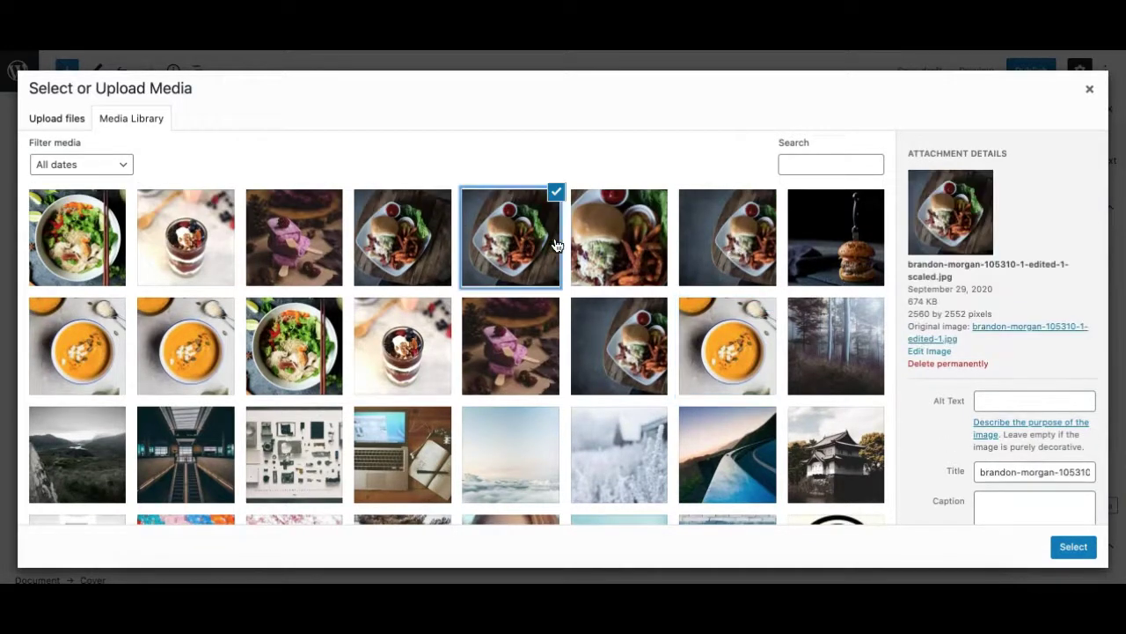
left_click(717, 247)
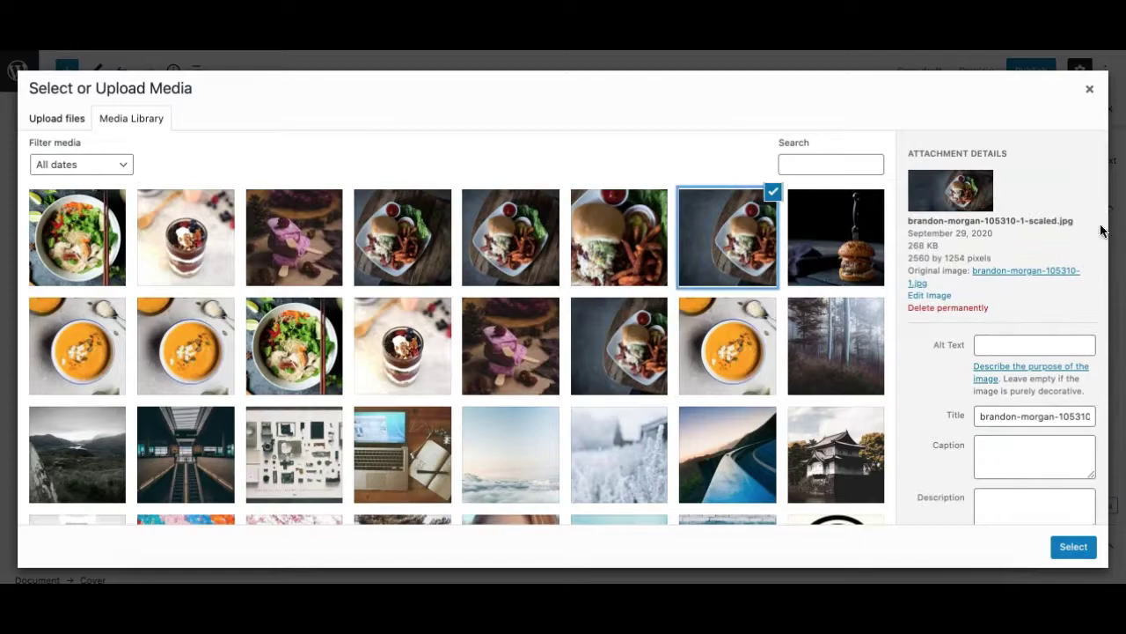
left_click(1074, 546)
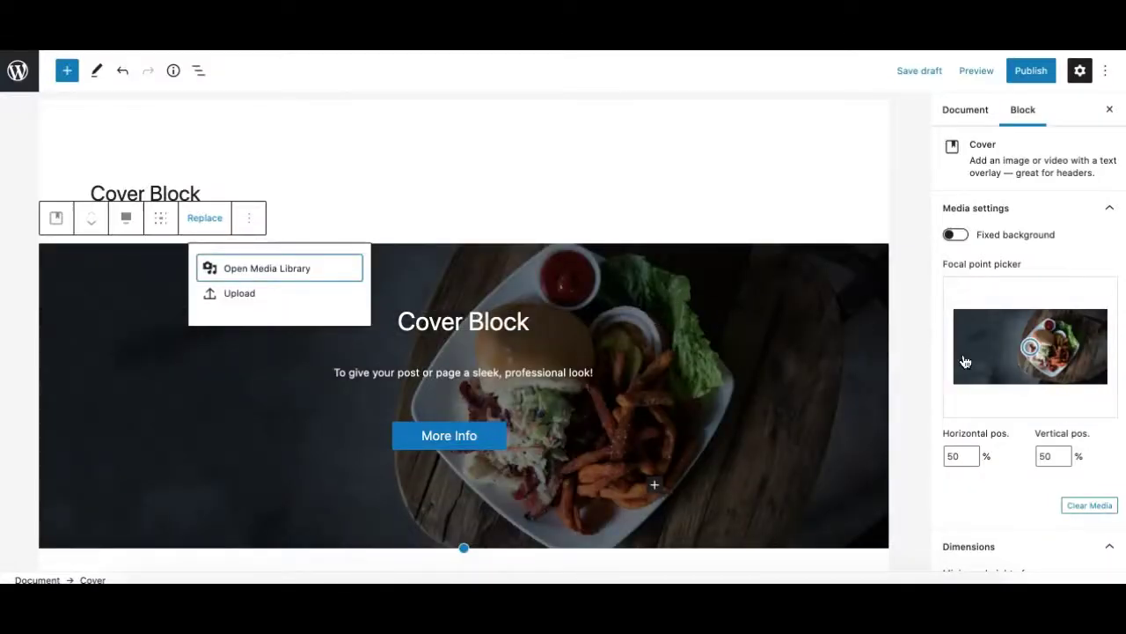
left_click(640, 260)
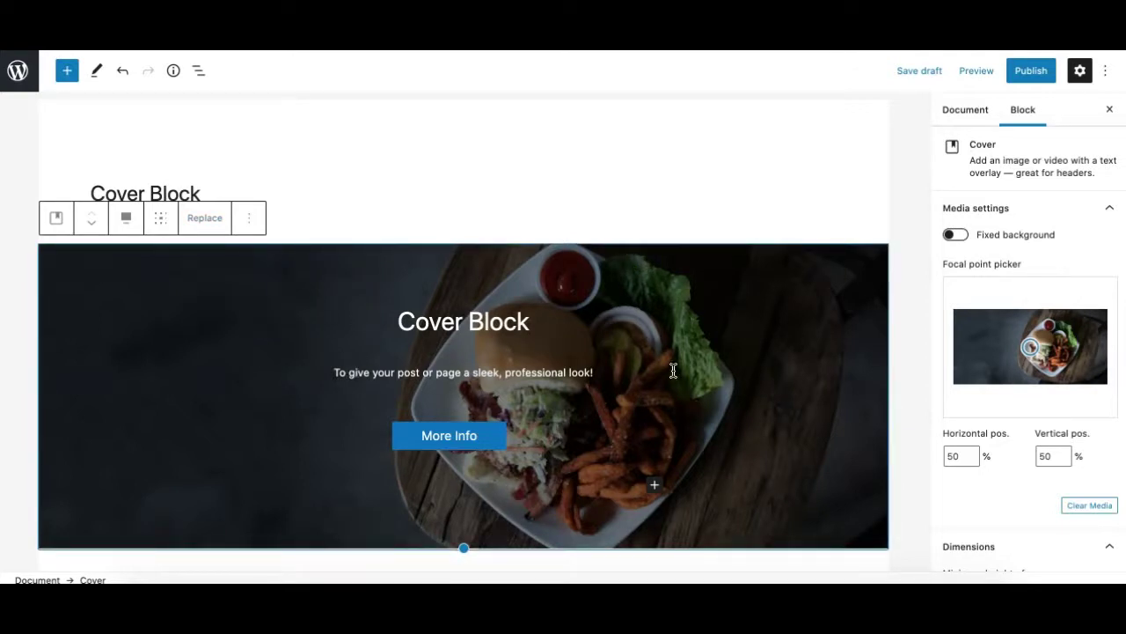
Step: Move the cover image's focal point onto the burger plate, at 58% horizontal and 44% vertical
scroll(673, 370, "down", 1)
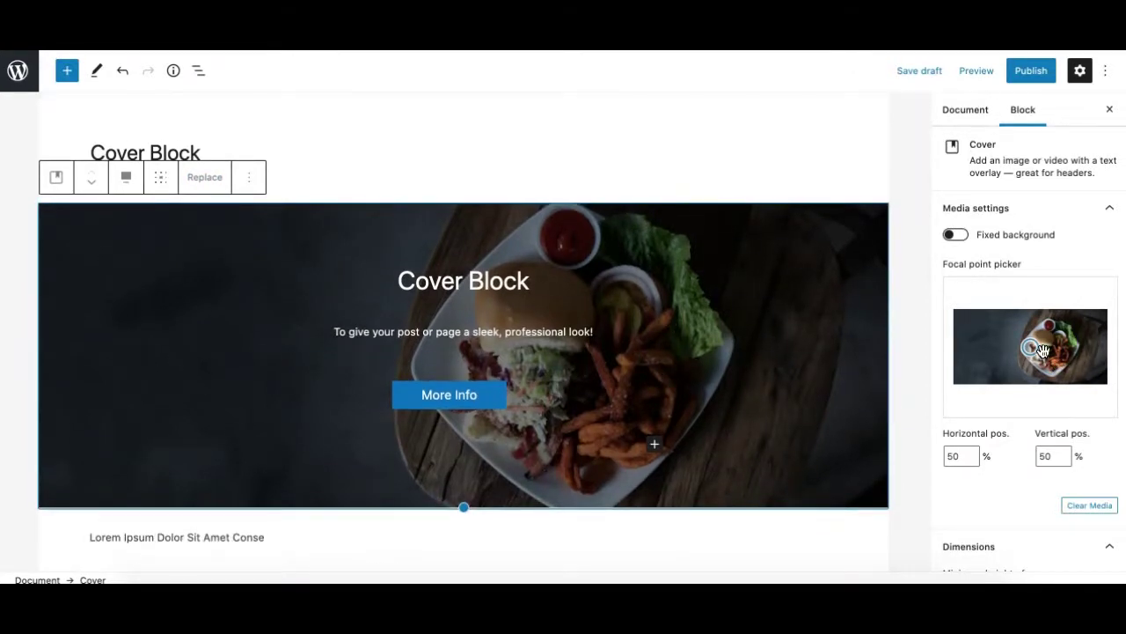
mouse_move(1032, 350)
left_mouse_down()
mouse_move(1033, 395)
mouse_move(1033, 307)
mouse_move(1042, 355)
mouse_move(1036, 346)
mouse_move(950, 349)
mouse_move(1078, 332)
mouse_move(1036, 332)
mouse_move(1038, 342)
left_mouse_up()
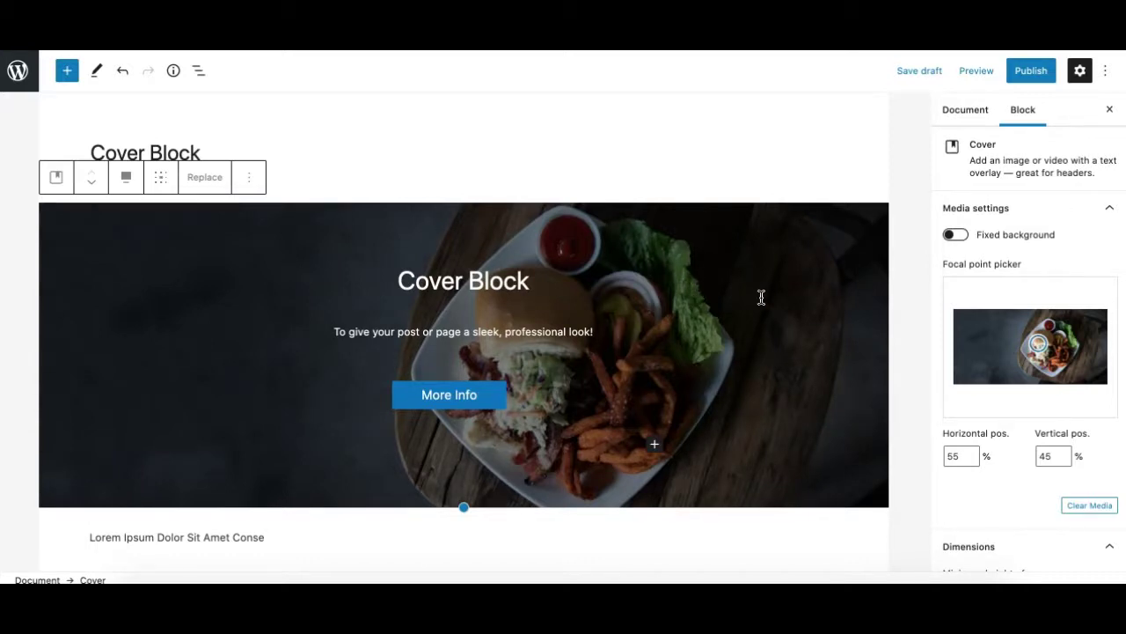
mouse_move(1039, 344)
left_mouse_down()
mouse_move(1037, 354)
mouse_move(1047, 345)
left_mouse_up()
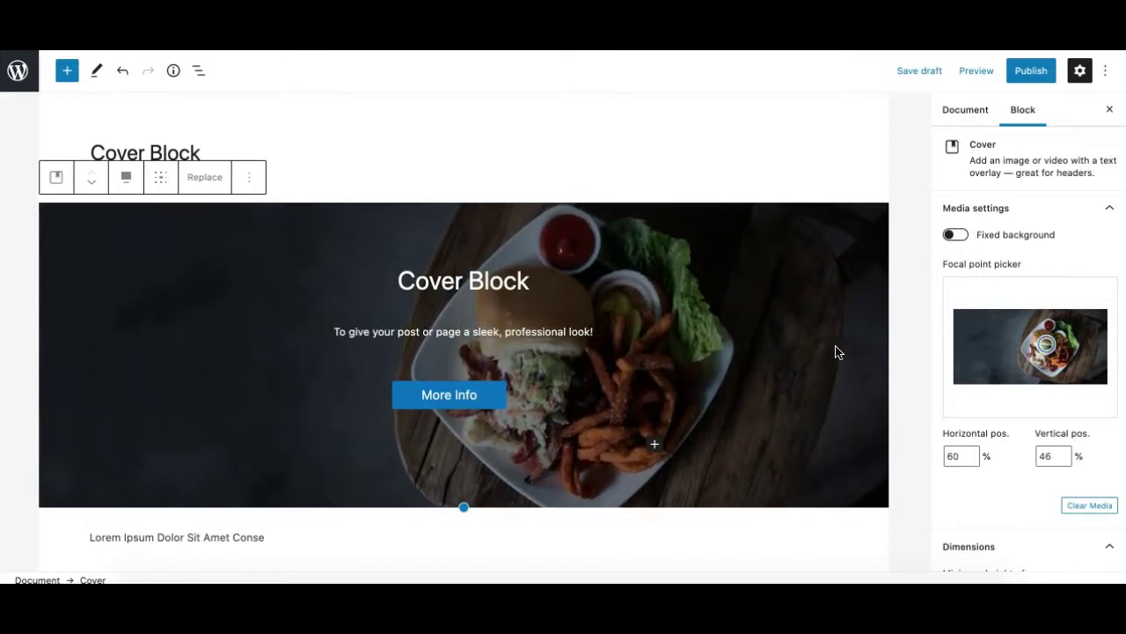
mouse_move(1041, 340)
left_mouse_down()
mouse_move(1052, 346)
mouse_move(1028, 341)
mouse_move(1035, 355)
mouse_move(1016, 382)
mouse_move(1035, 336)
mouse_move(1045, 361)
mouse_move(1044, 344)
left_mouse_up()
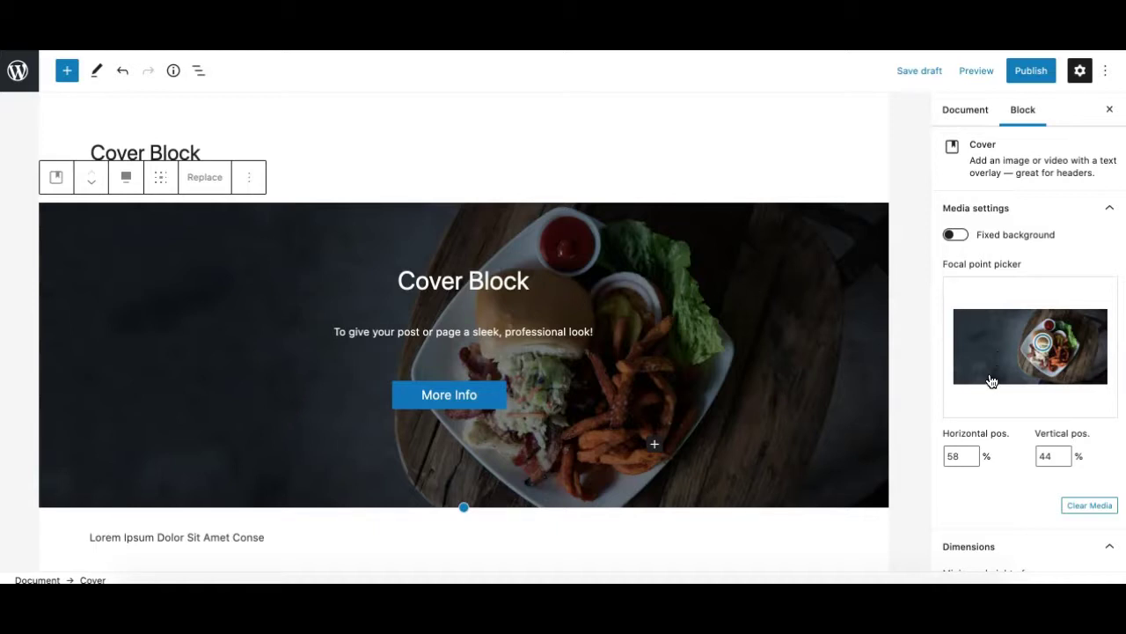
Step: Select the purple "Test Headline" cover farther down the page and collapse its Overlay and Dimensions settings
scroll(994, 383, "down", 3)
scroll(1003, 352, "up", 3)
scroll(788, 352, "down", 5)
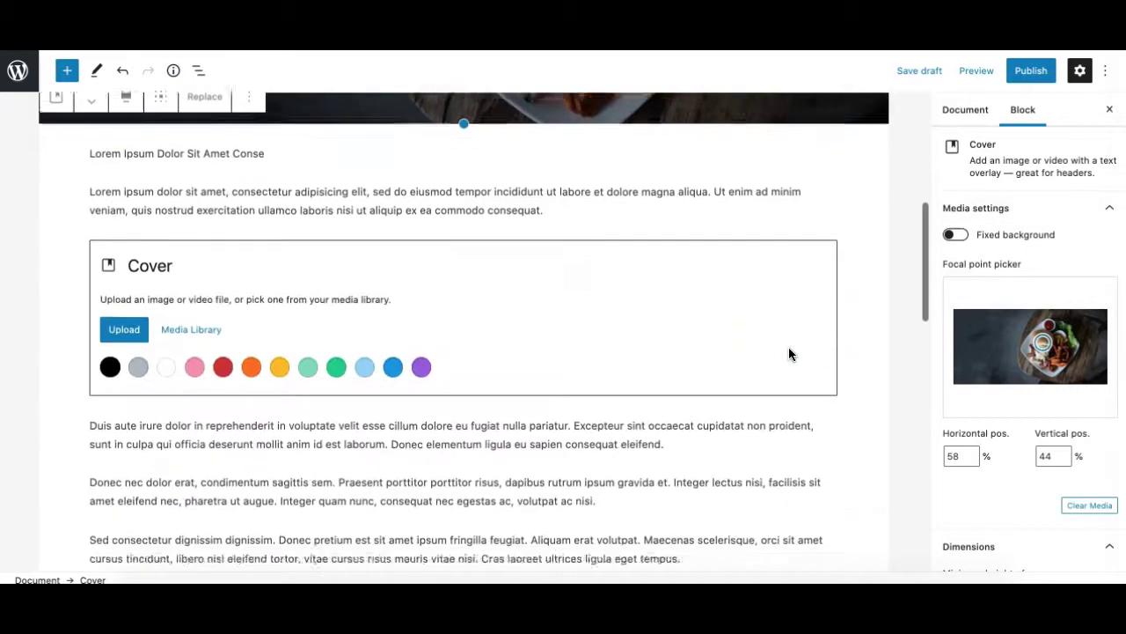
scroll(788, 347, "down", 5)
left_click(760, 270)
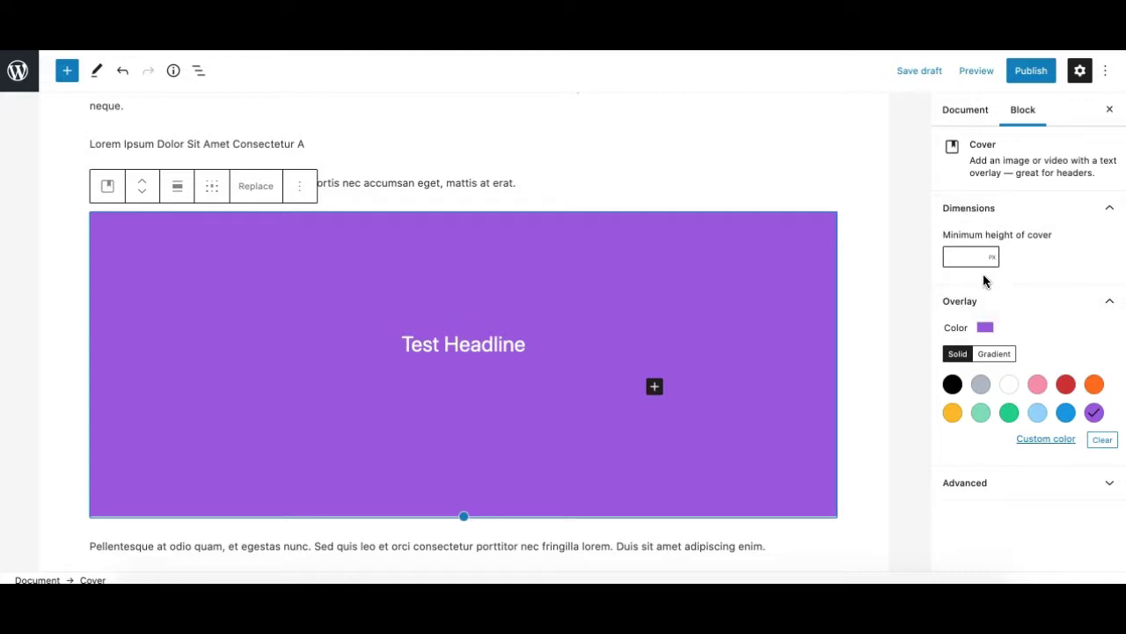
left_click(983, 304)
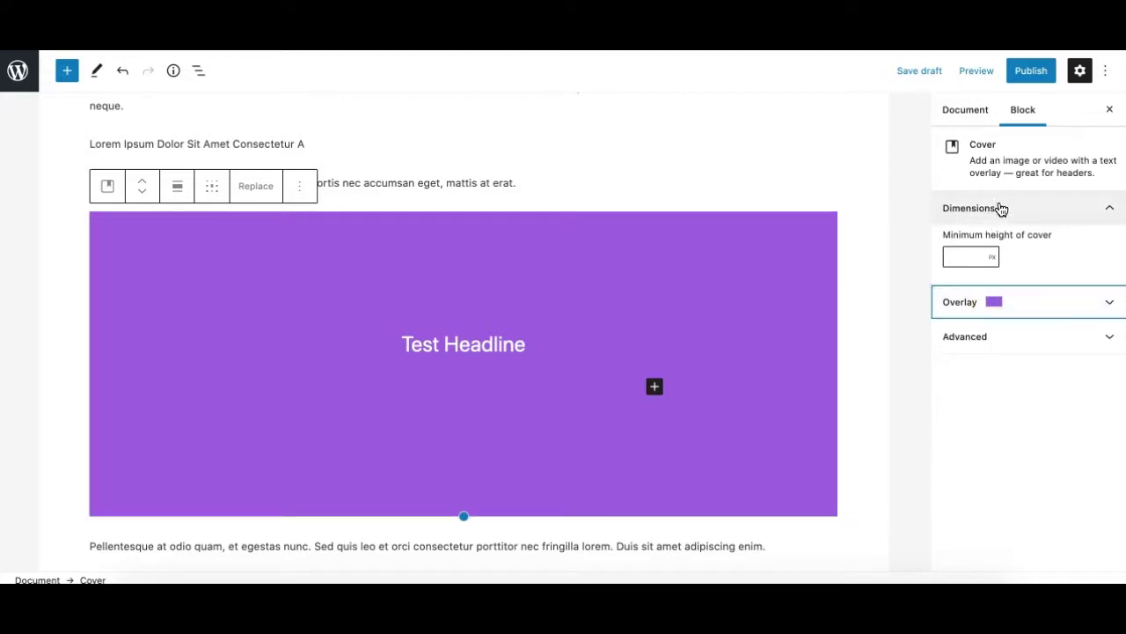
left_click(993, 210)
Step: Select the burger image cover again and collapse its Media settings to show the Dimensions and Overlay options
scroll(811, 240, "up", 5)
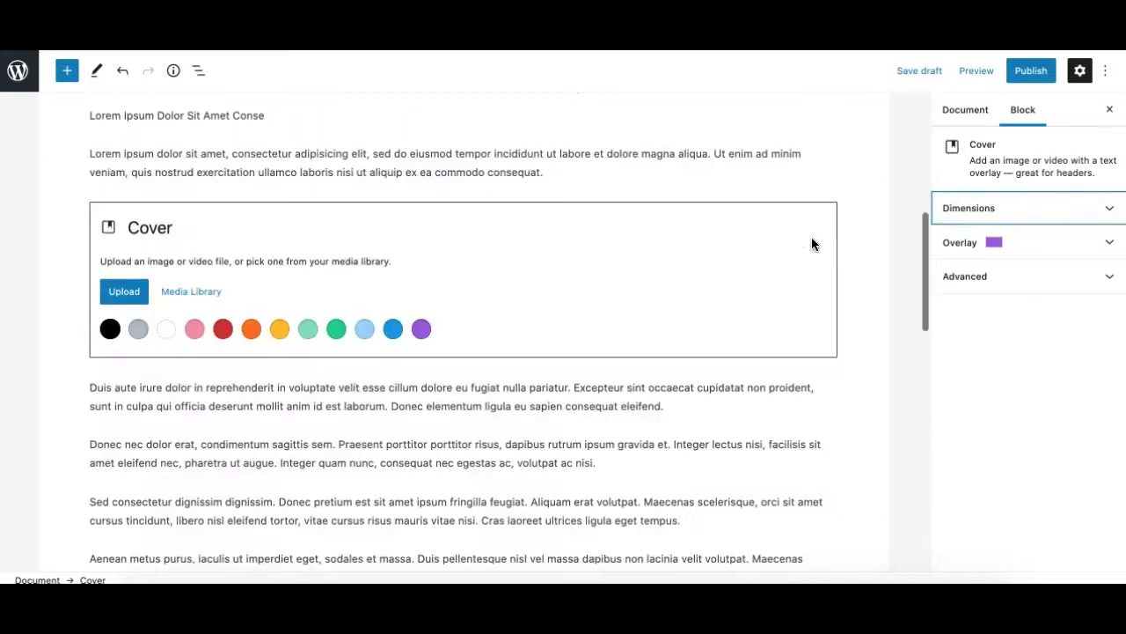
scroll(812, 244, "up", 3)
left_click(833, 169)
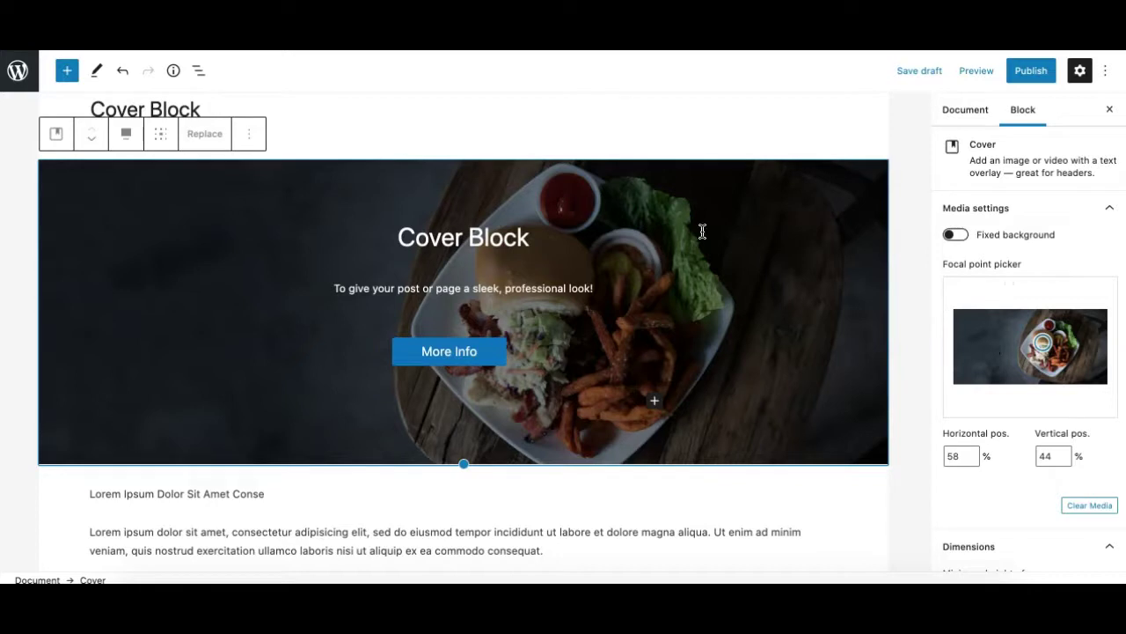
left_click(1041, 209)
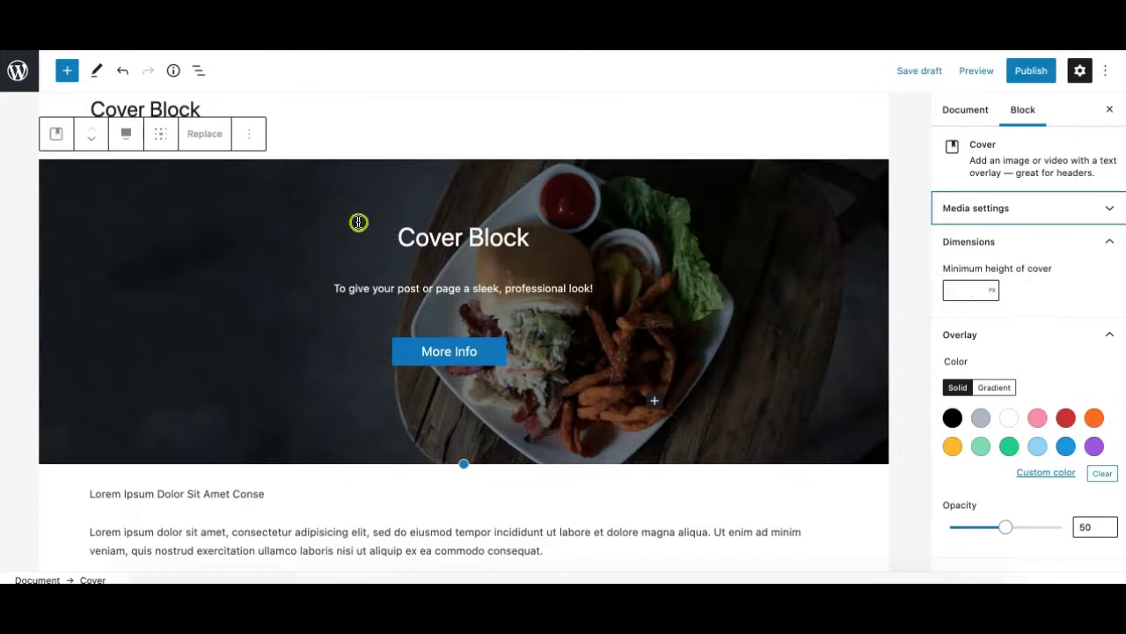
Step: Add two filler paragraphs, "dsdsdasdasd" and "adasd", between the tagline and the "More Info" button in the cover
left_click(396, 233)
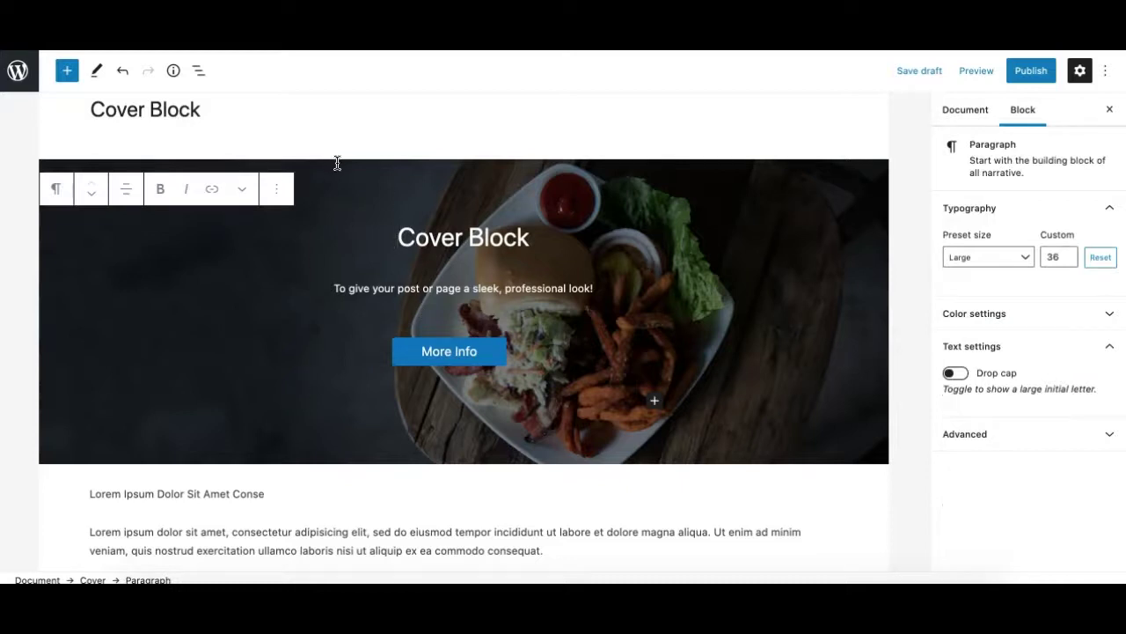
double_click(487, 285)
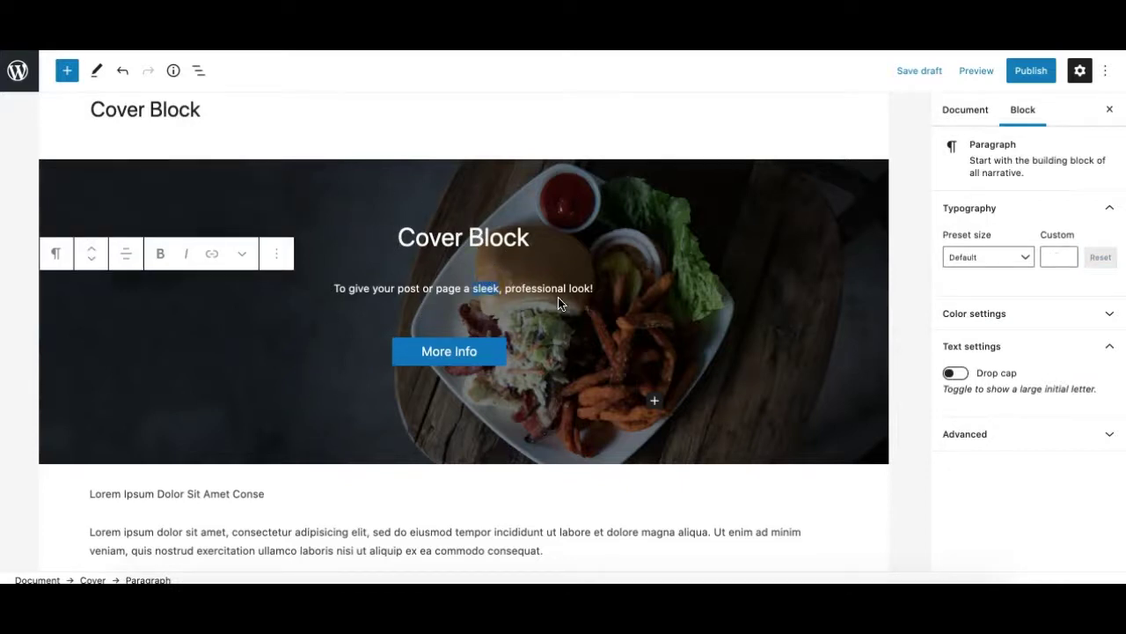
left_click(607, 295)
scroll(598, 304, "down", 1)
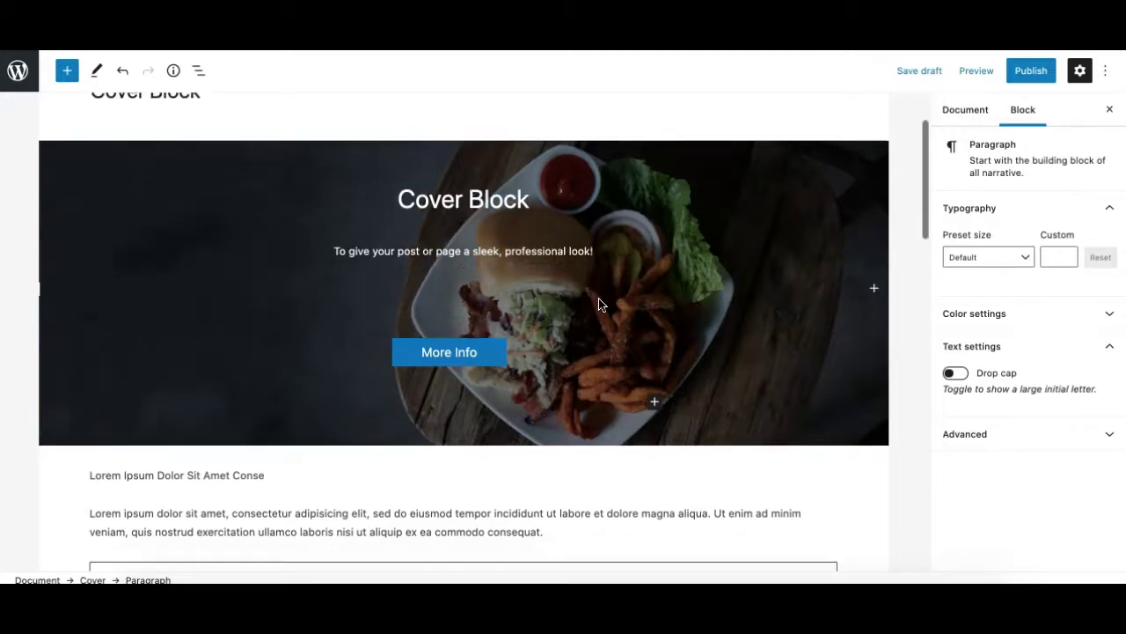
type("sdsdasdasd")
key("Return")
type("adasd")
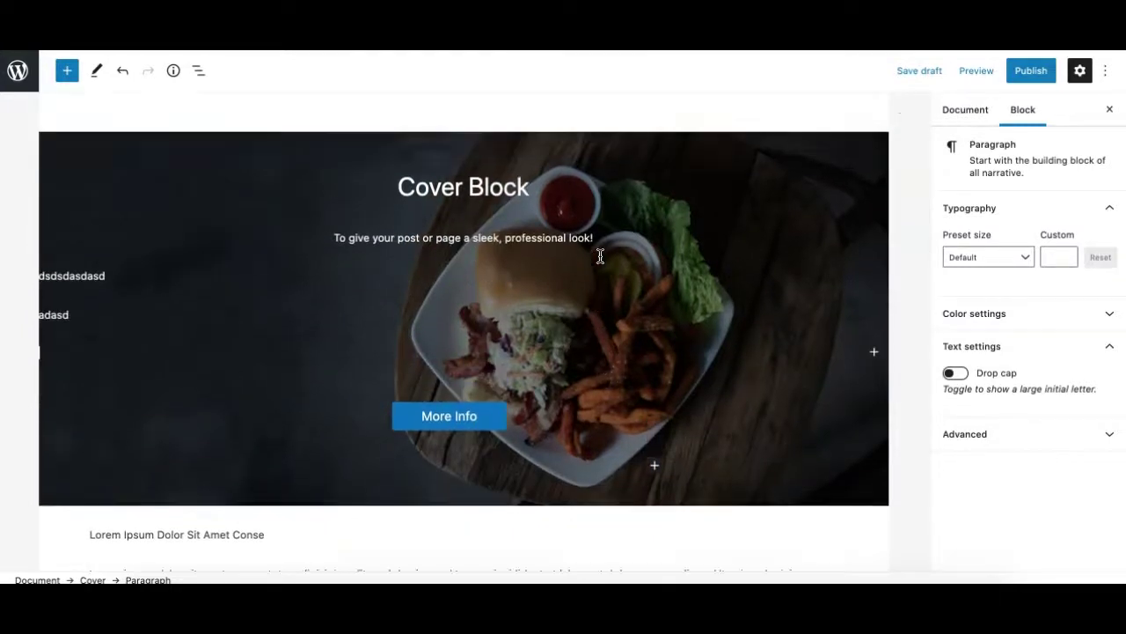
Step: Remove the two filler paragraphs "dsdsdasdasd" and "adasd" from the burger image cover
scroll(600, 257, "up", 2)
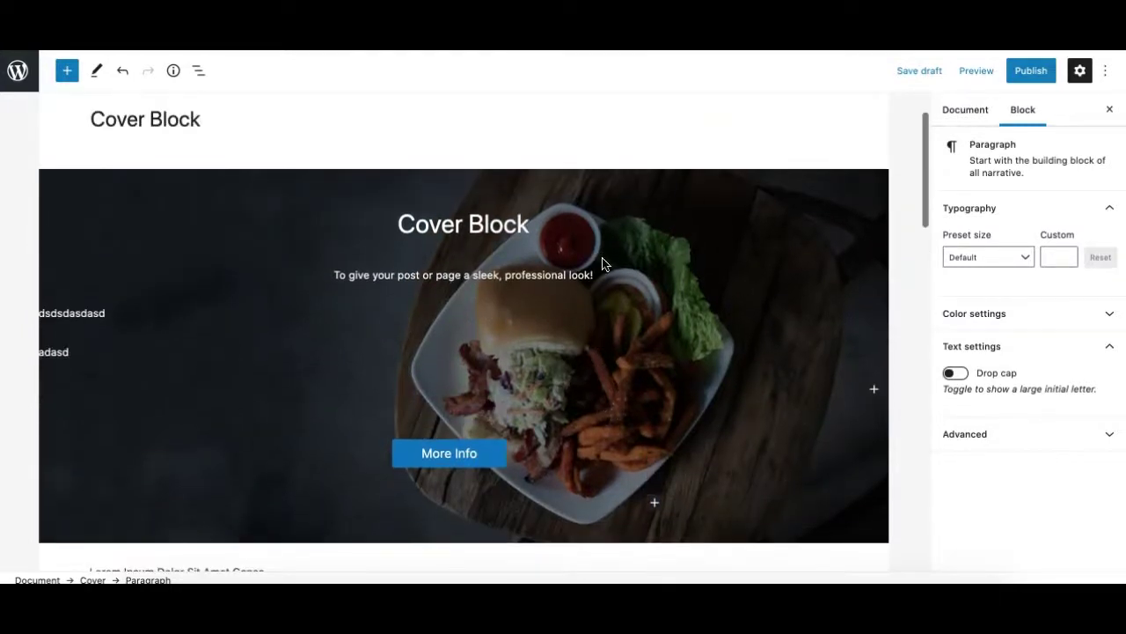
left_click_drag(117, 348, 6, 312)
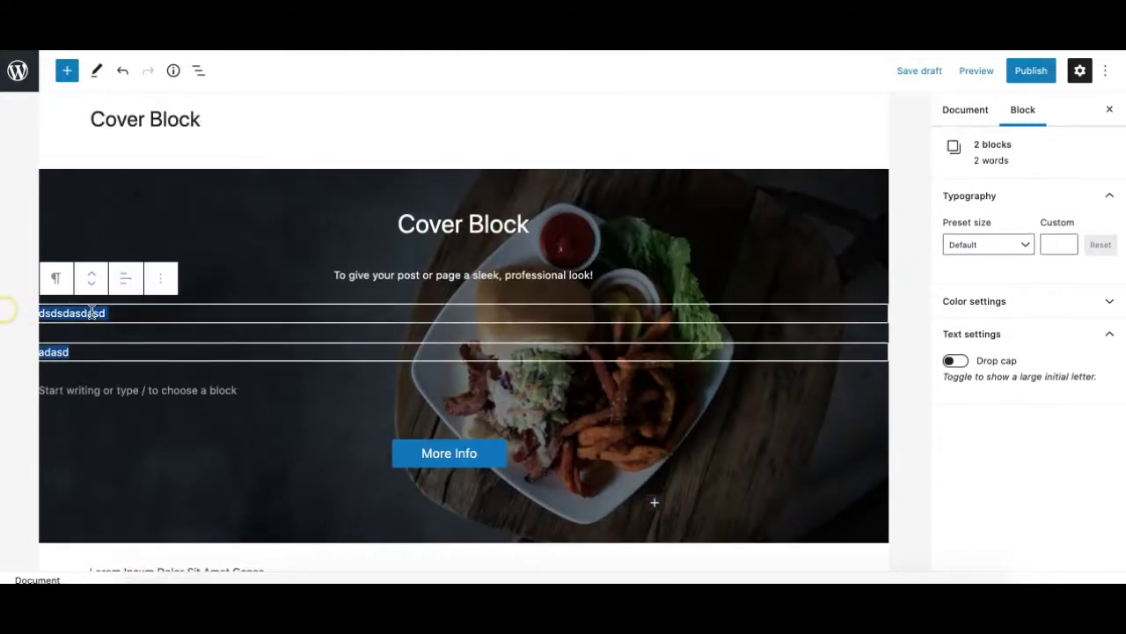
left_click(162, 280)
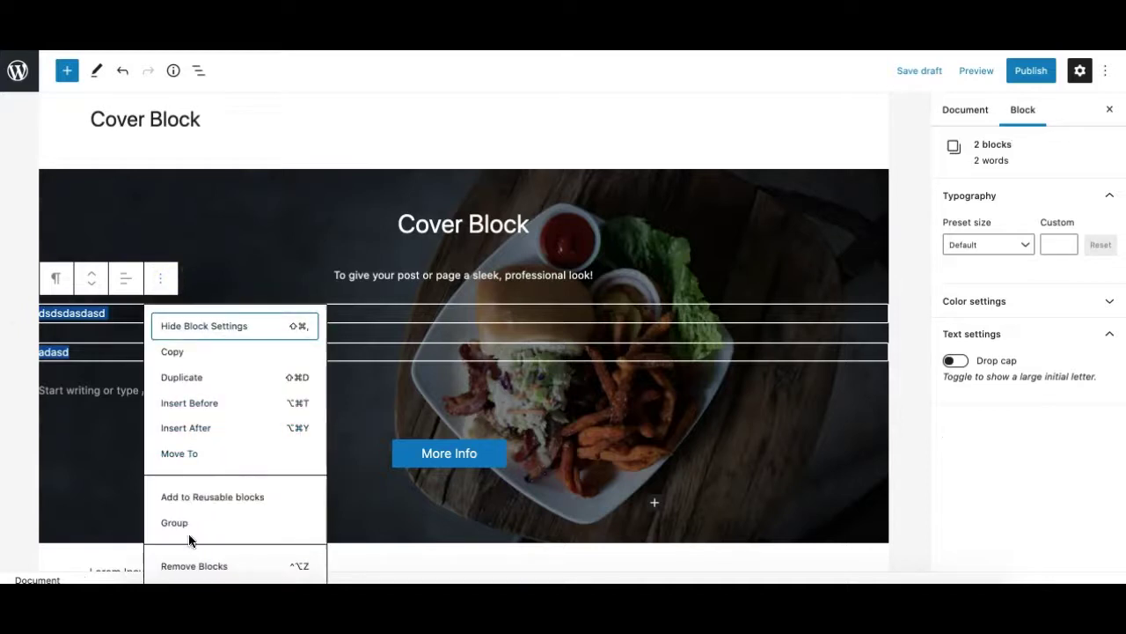
left_click(181, 566)
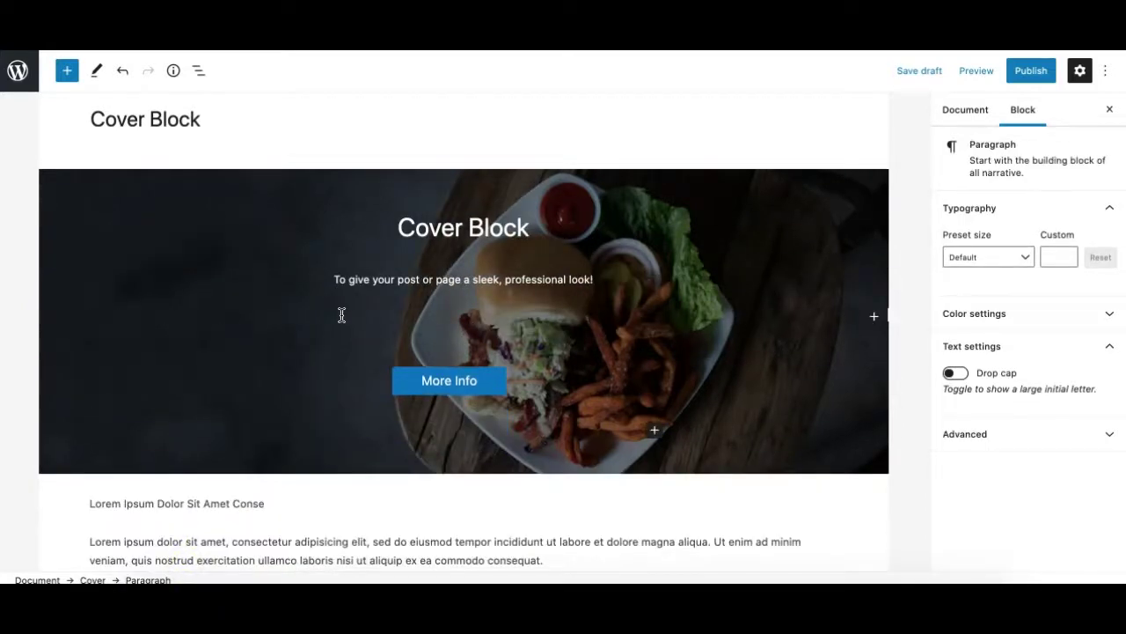
scroll(343, 310, "up", 1)
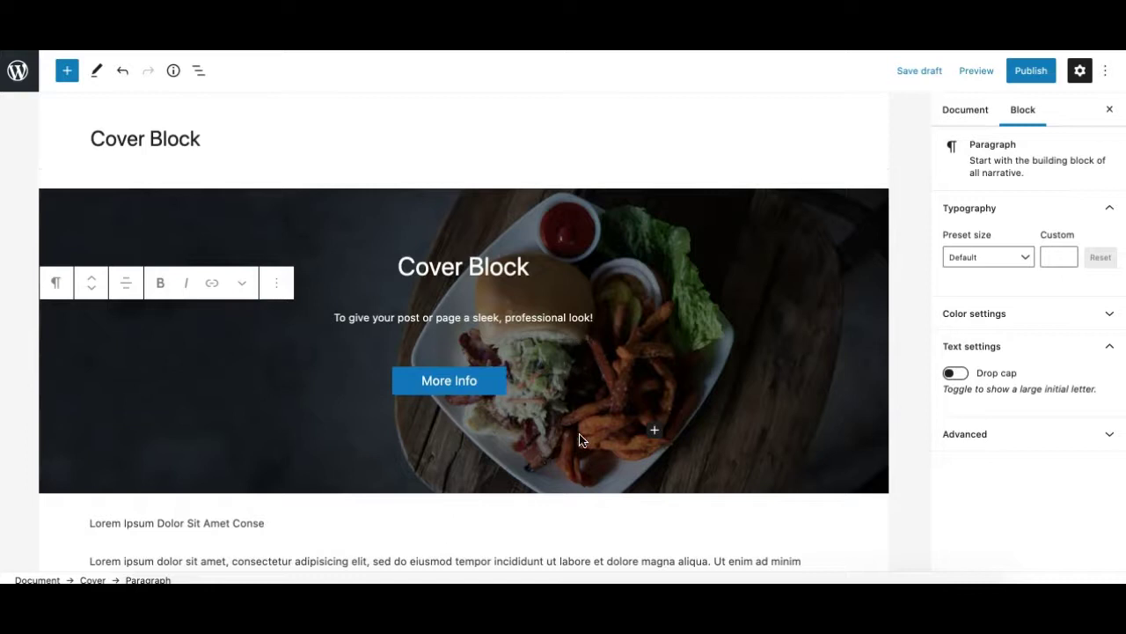
Step: Select the burger image cover and enlarge it by its lower edge to a minimum height of about 669 px
left_click(663, 464)
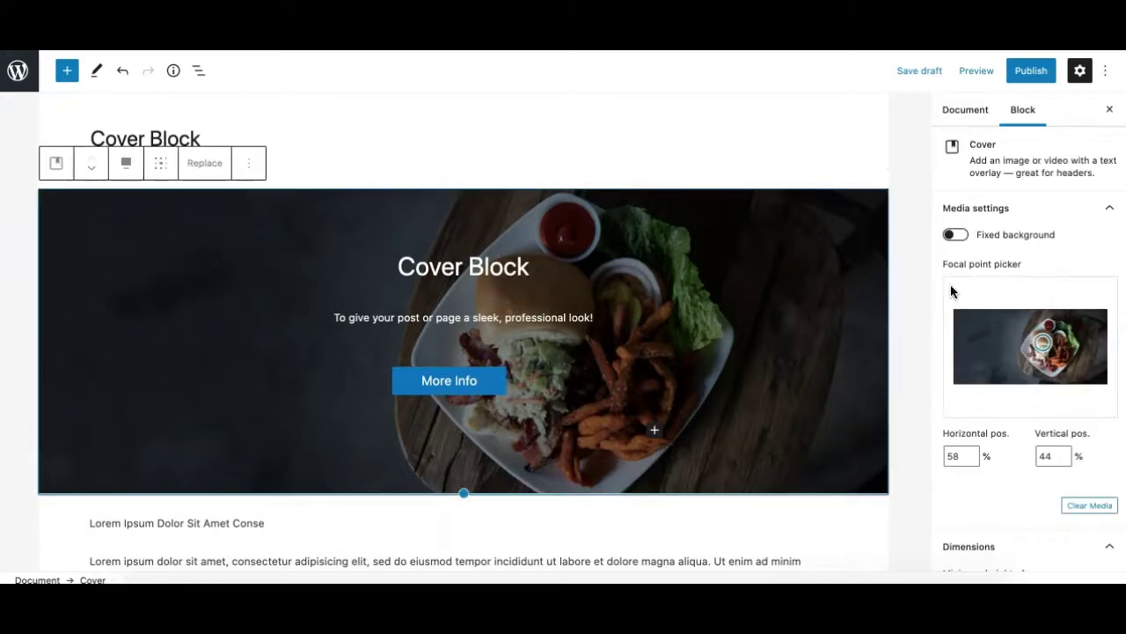
scroll(977, 395, "down", 2)
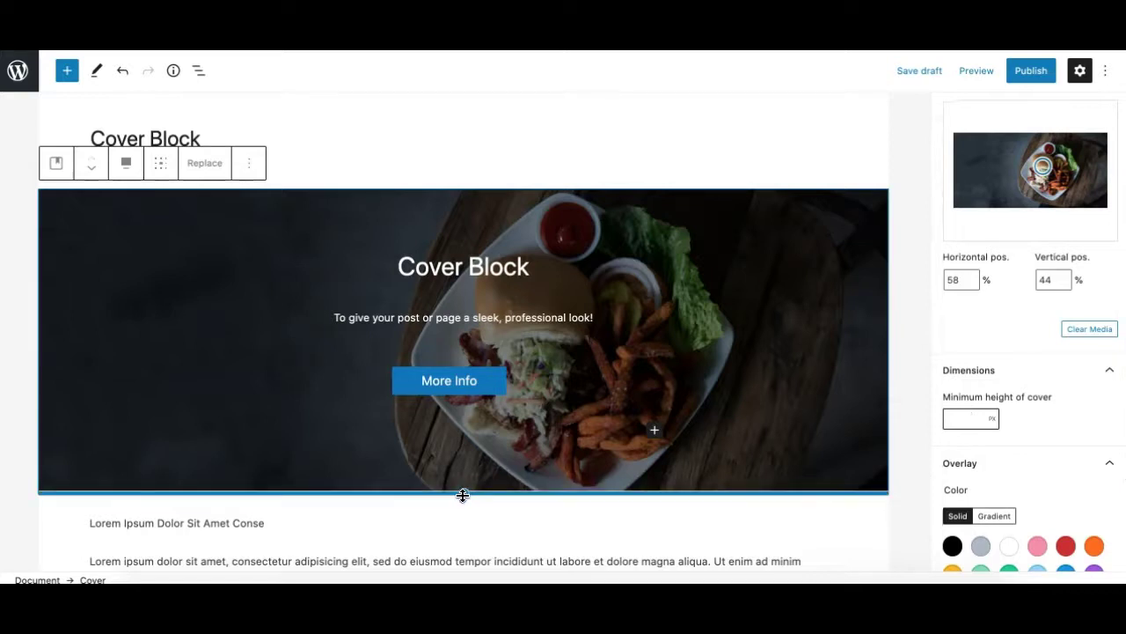
left_click_drag(465, 494, 484, 523)
scroll(528, 440, "down", 3)
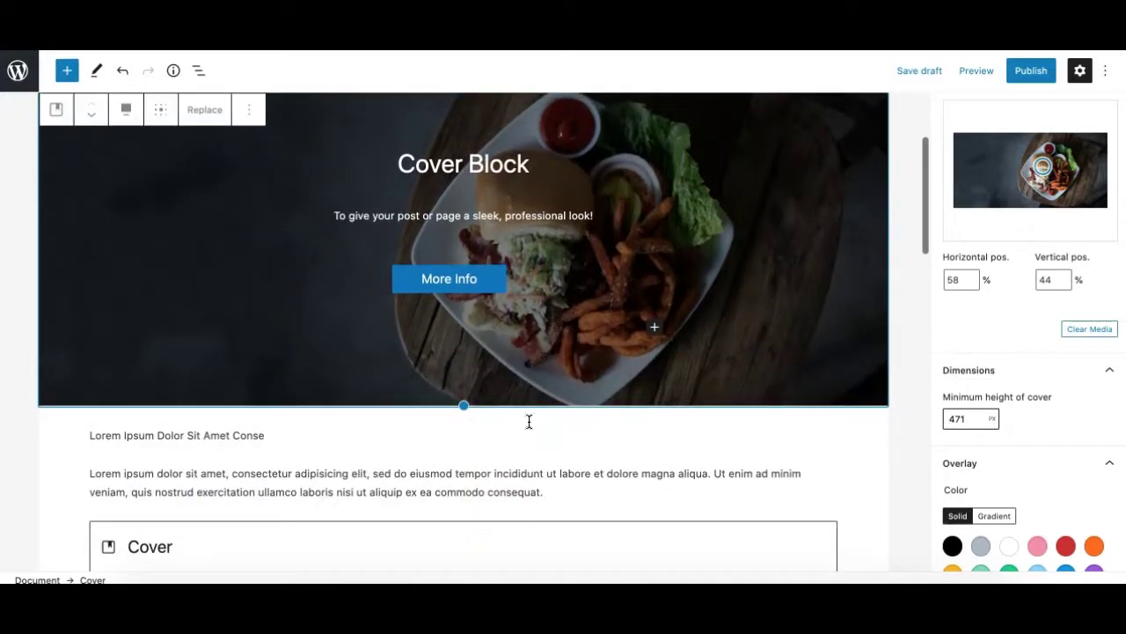
left_click_drag(473, 458, 470, 546)
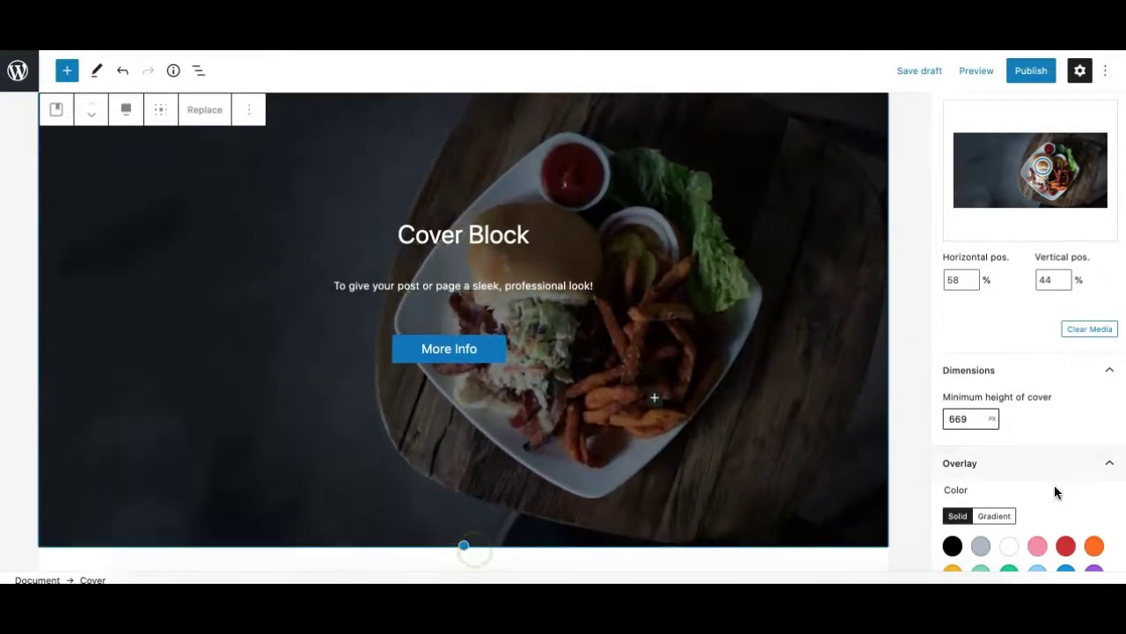
scroll(1054, 484, "down", 2)
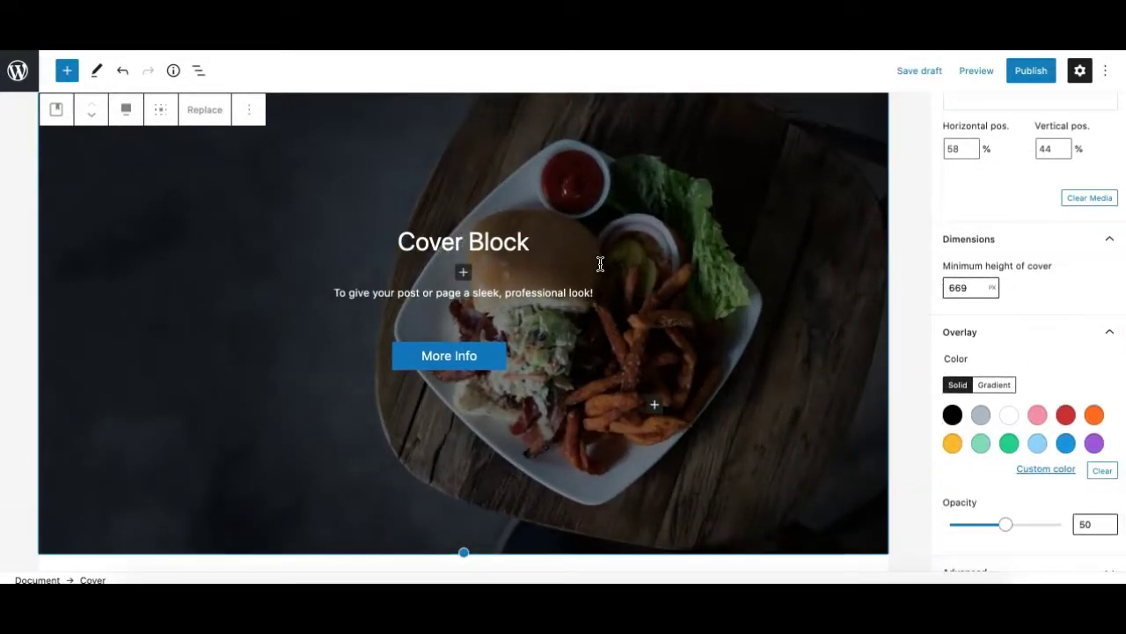
scroll(598, 262, "down", 1)
scroll(600, 264, "up", 1)
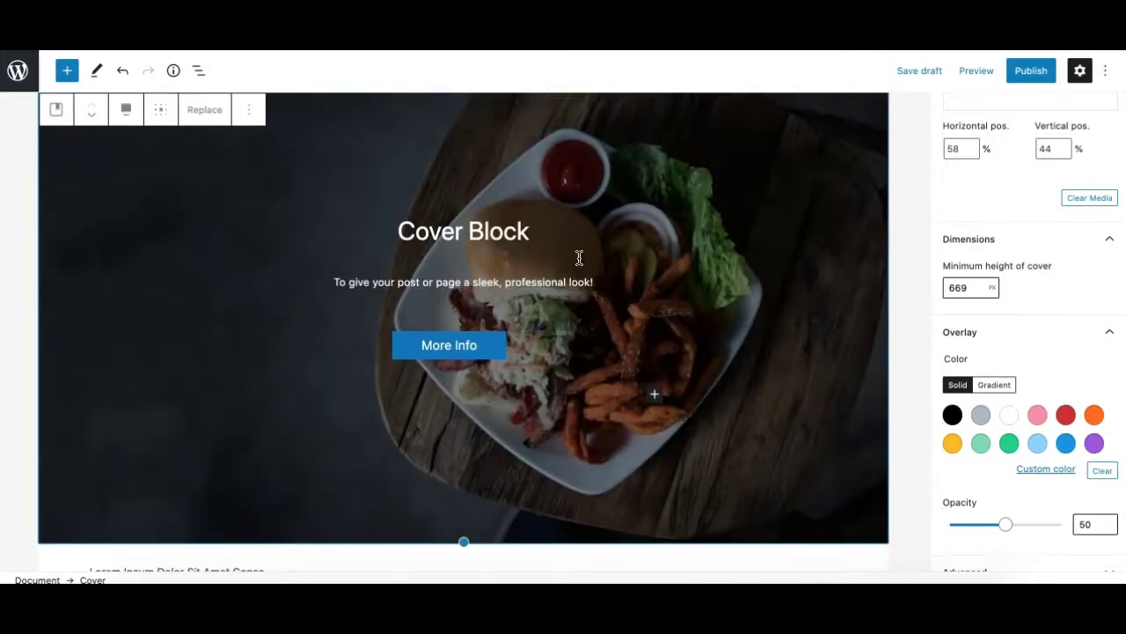
scroll(578, 256, "up", 2)
scroll(578, 256, "down", 1)
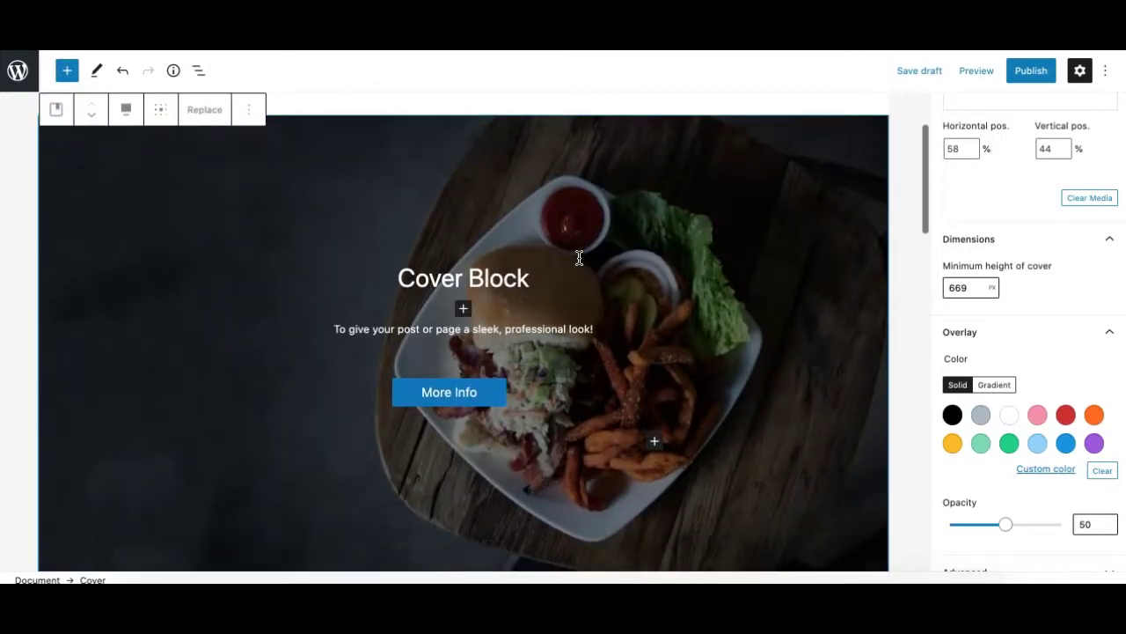
Step: Raise the burger cover's minimum height to 670 px, and shrink it by its lower edge to about 660 px
left_click(972, 286)
key("Up")
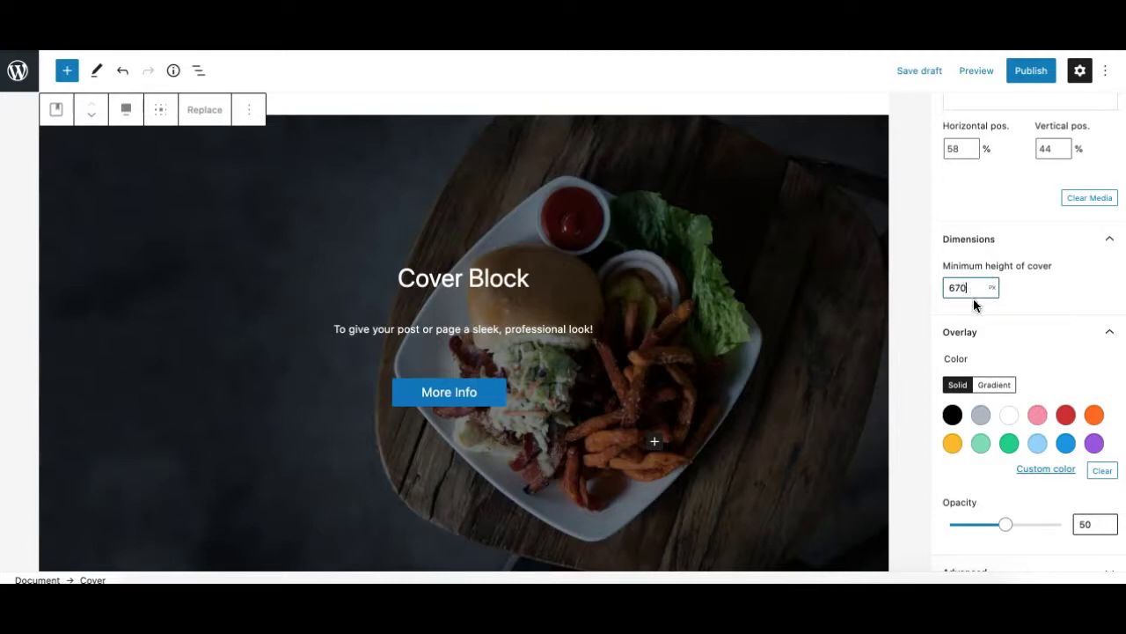
scroll(770, 411, "down", 3)
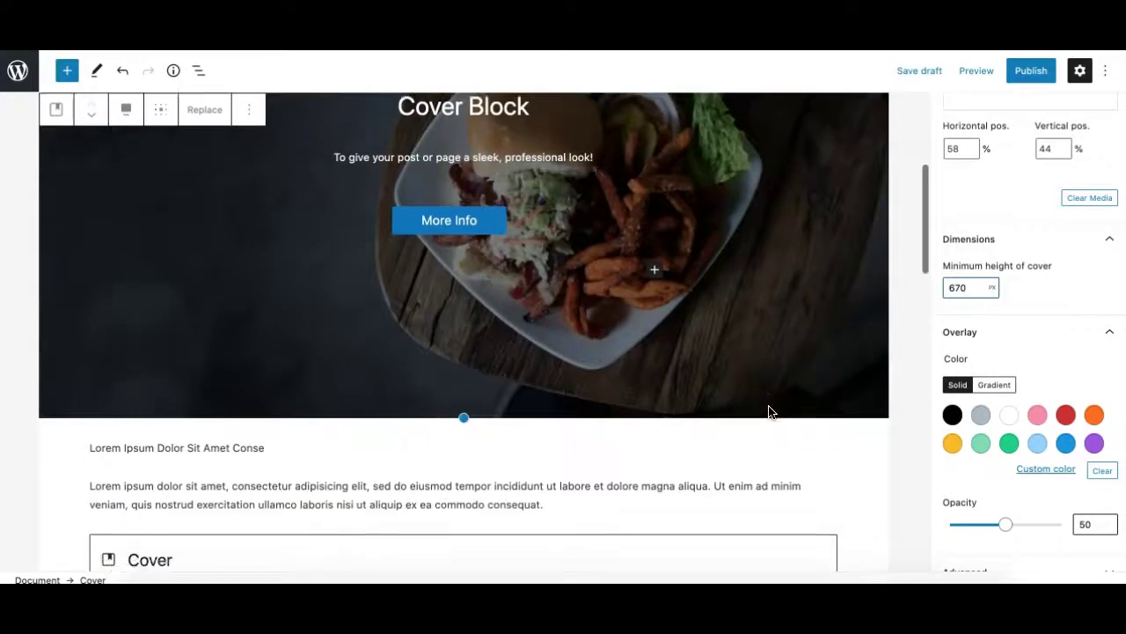
scroll(770, 411, "up", 1)
left_click(982, 289)
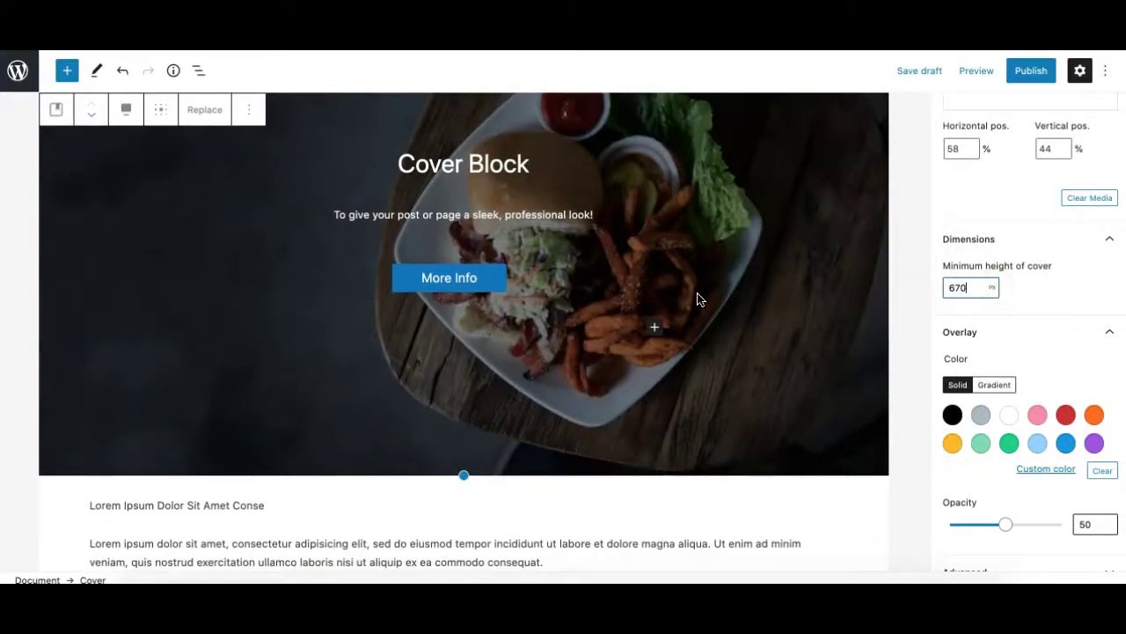
mouse_move(464, 476)
left_mouse_down()
mouse_move(480, 440)
mouse_move(475, 506)
mouse_move(485, 470)
left_mouse_up()
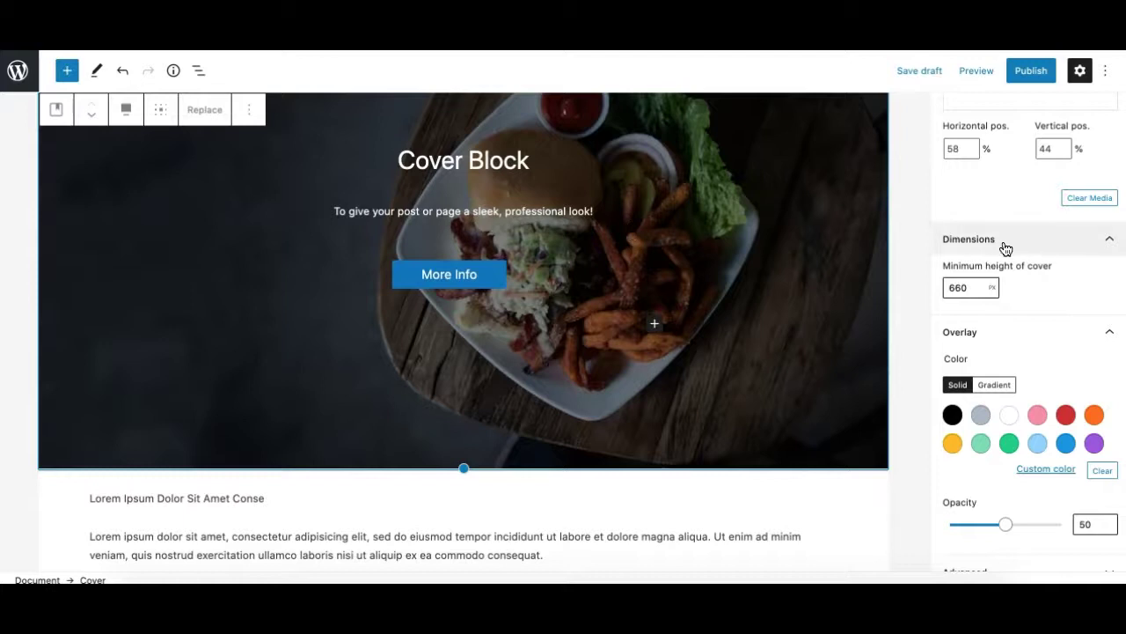
Step: Select the purple "Test Headline" cover farther down the page and examine its minimum height setting
scroll(741, 419, "down", 10)
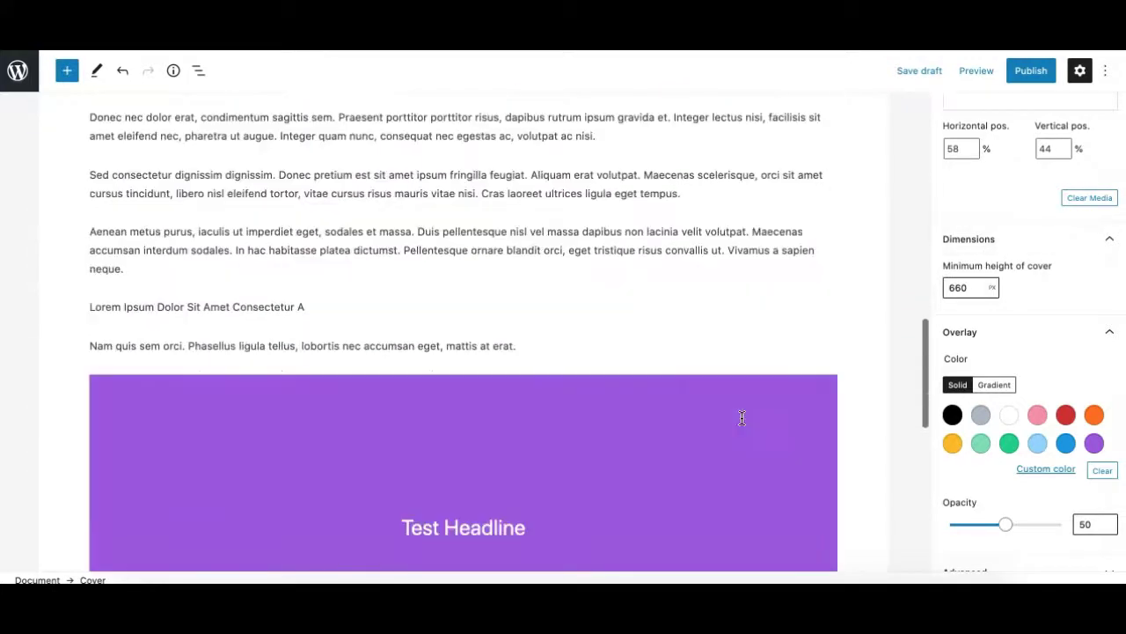
left_click(739, 192)
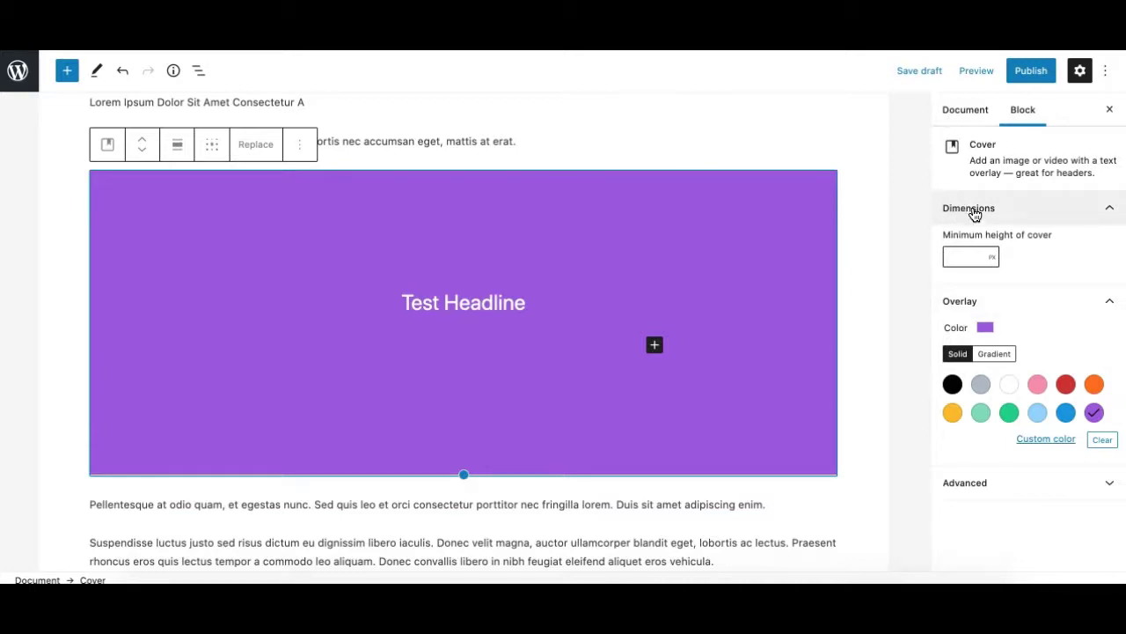
Step: Select the burger image cover again and collapse its Media settings and Dimensions, leaving the Overlay options open
scroll(698, 216, "up", 8)
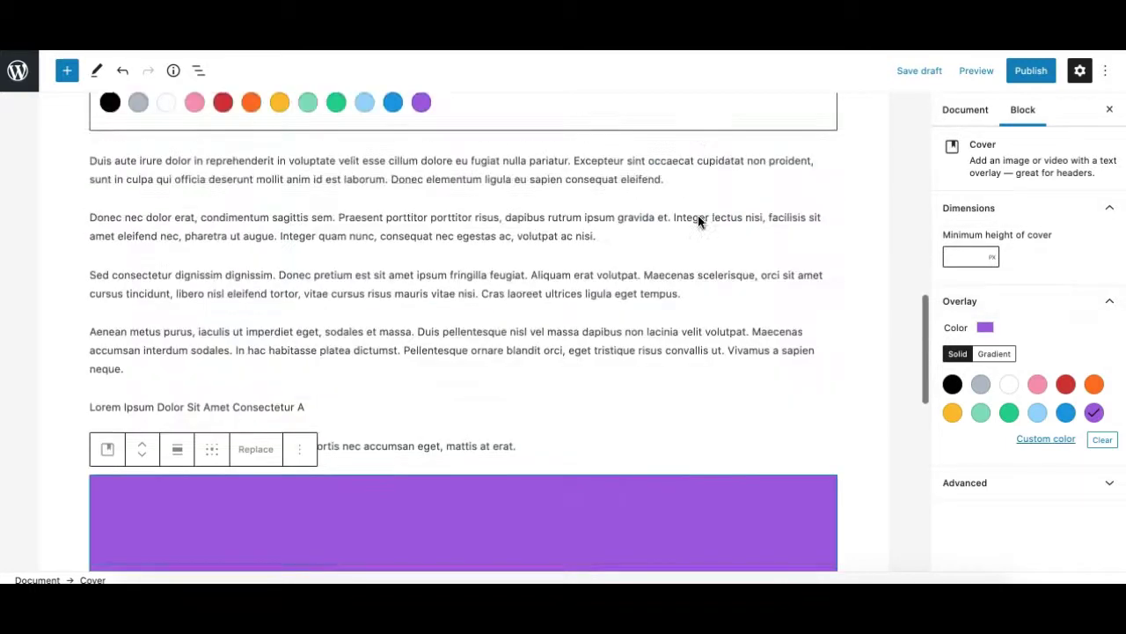
scroll(698, 221, "up", 5)
left_click(760, 201)
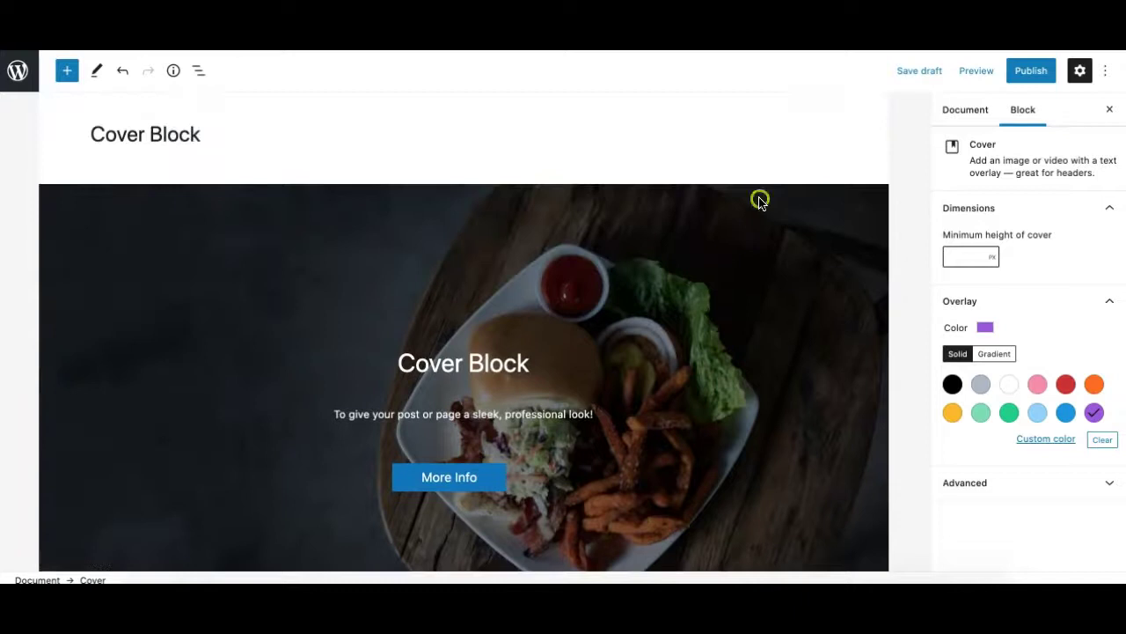
left_click(1051, 204)
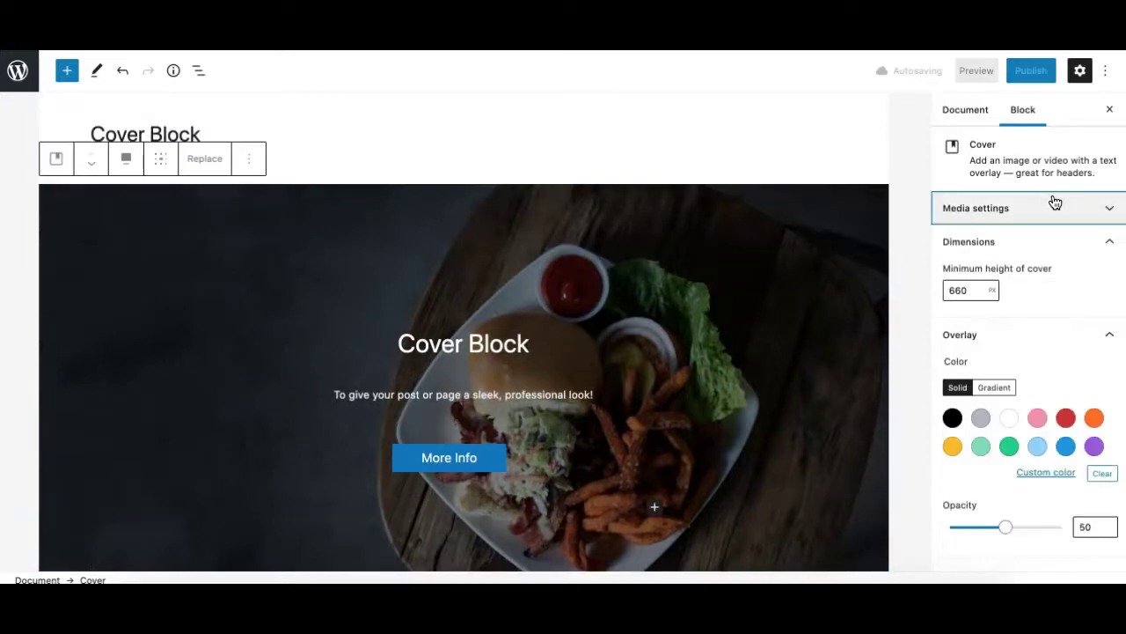
left_click(1032, 243)
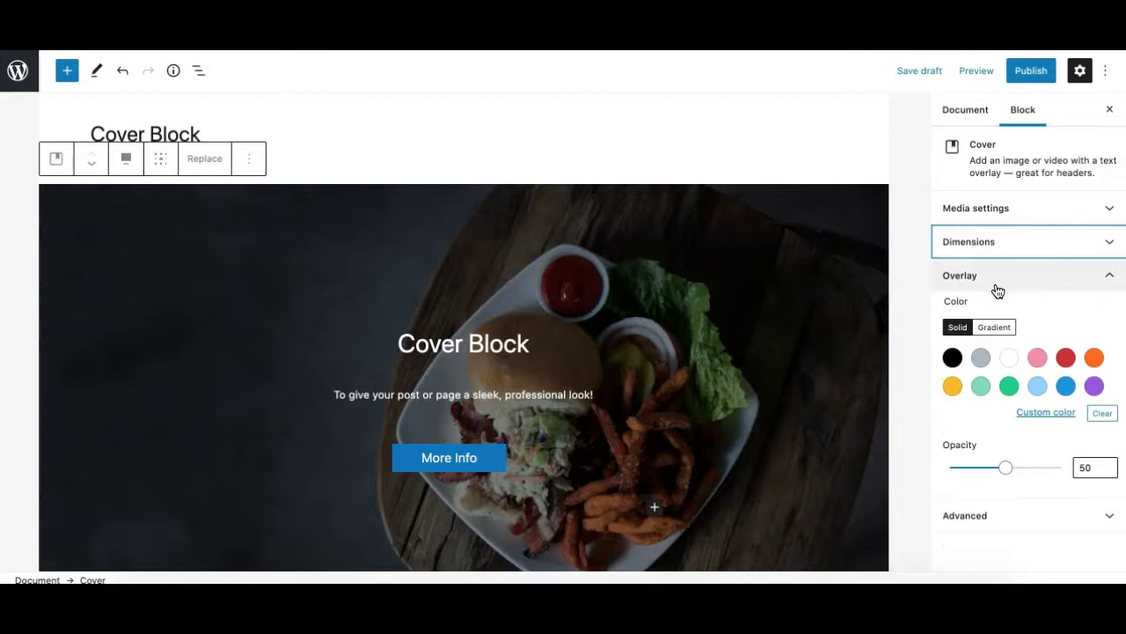
Step: Try the white, red, purple, blue and light blue presets in turn as the burger cover's solid overlay color
scroll(708, 345, "down", 2)
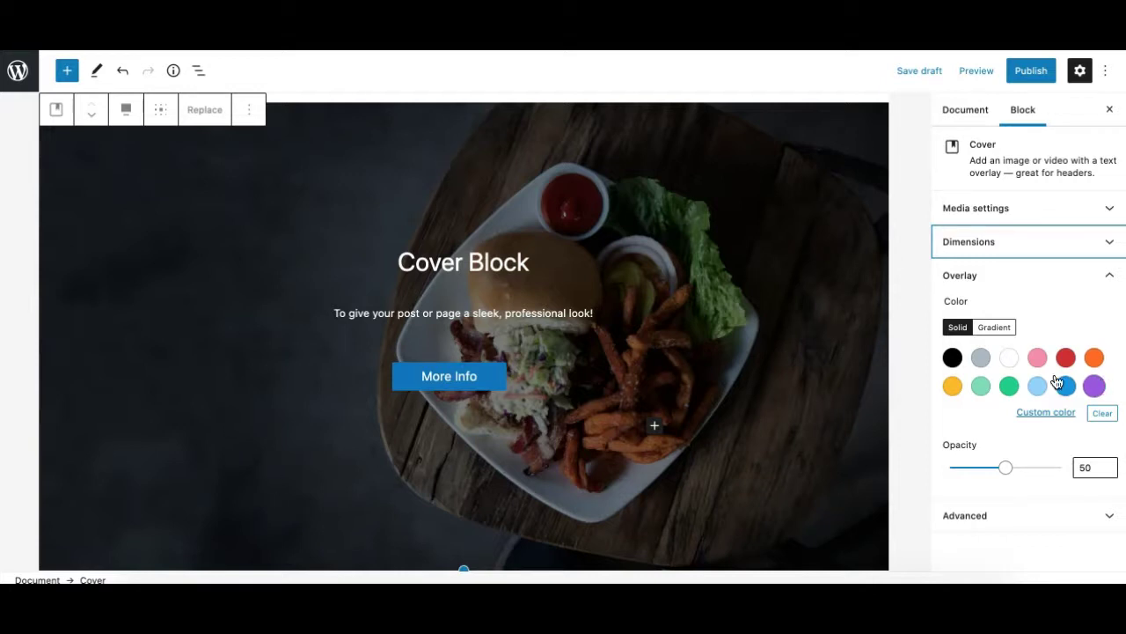
left_click(1008, 358)
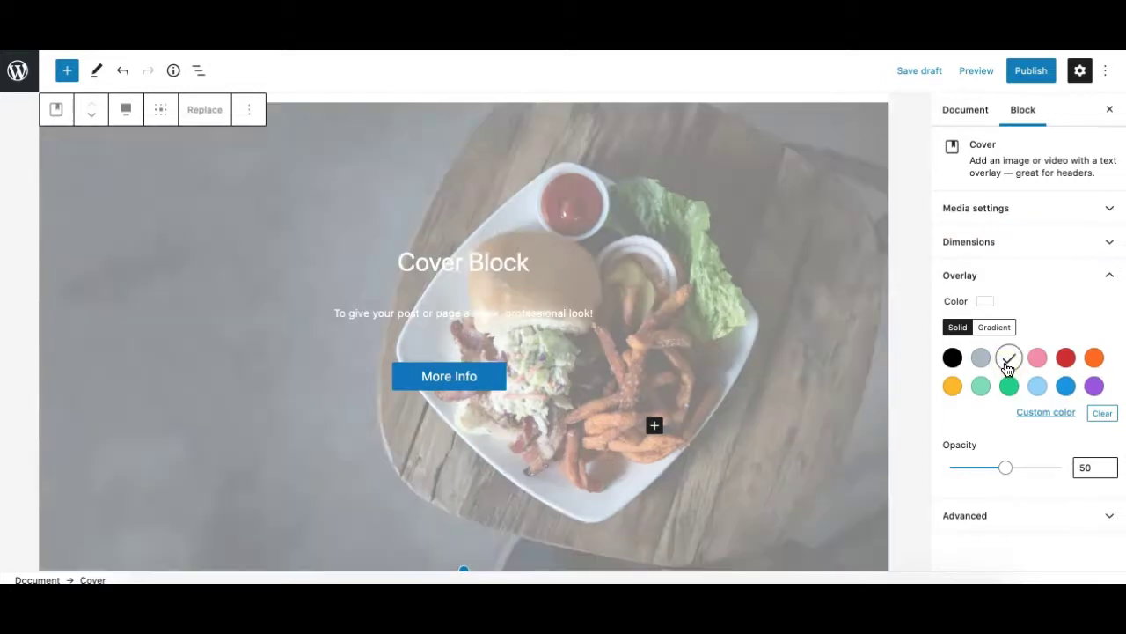
left_click(1066, 359)
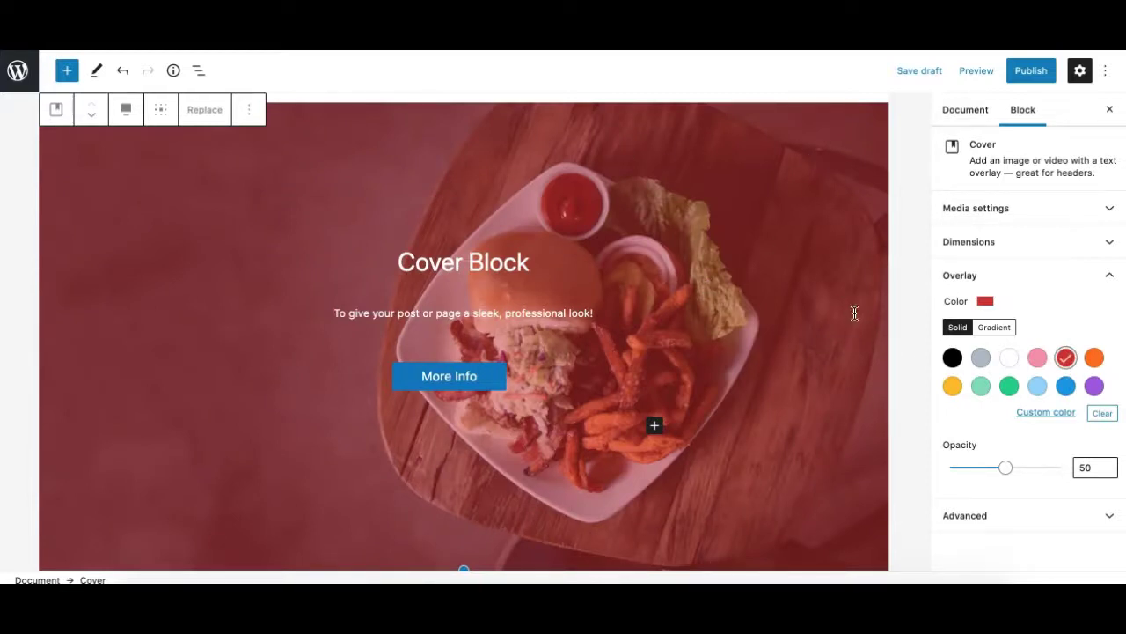
left_click(1094, 387)
left_click(1067, 387)
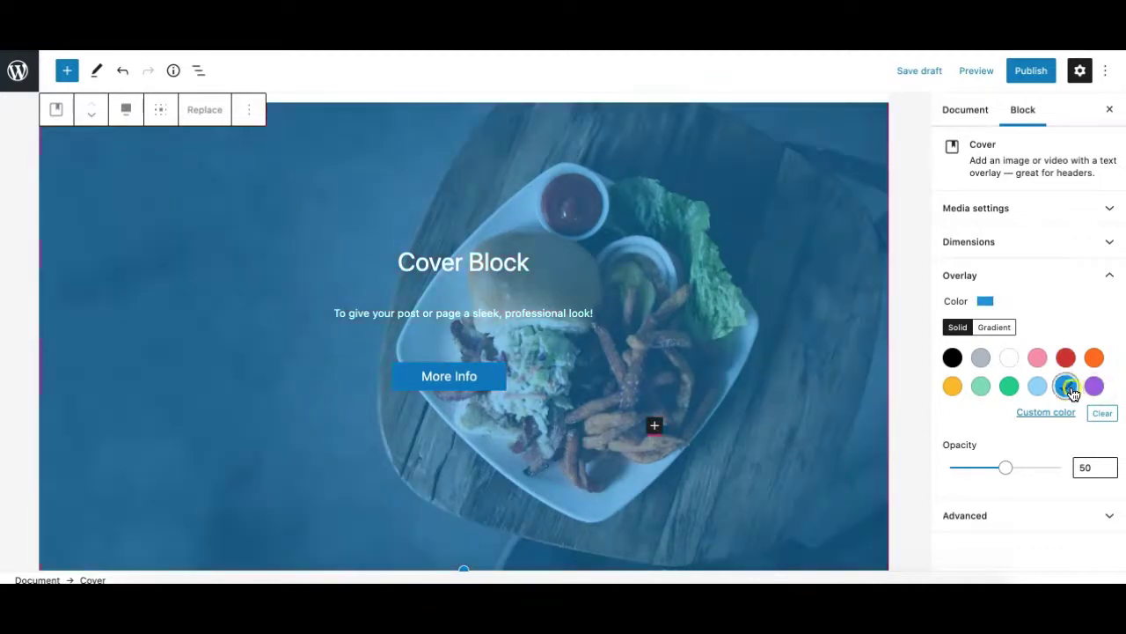
left_click(1038, 386)
Step: Give the burger cover's overlay a custom dark green color, #264c0f, and close the color picker
left_click(1044, 411)
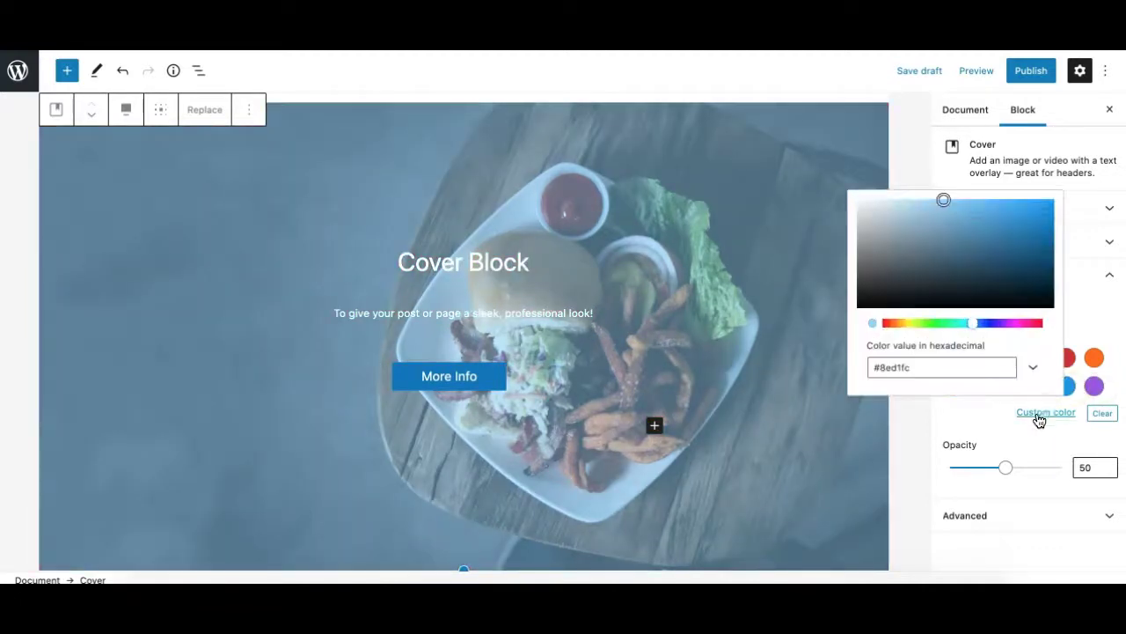
left_click(924, 370)
left_click(1033, 370)
left_click(1037, 373)
left_click(1035, 372)
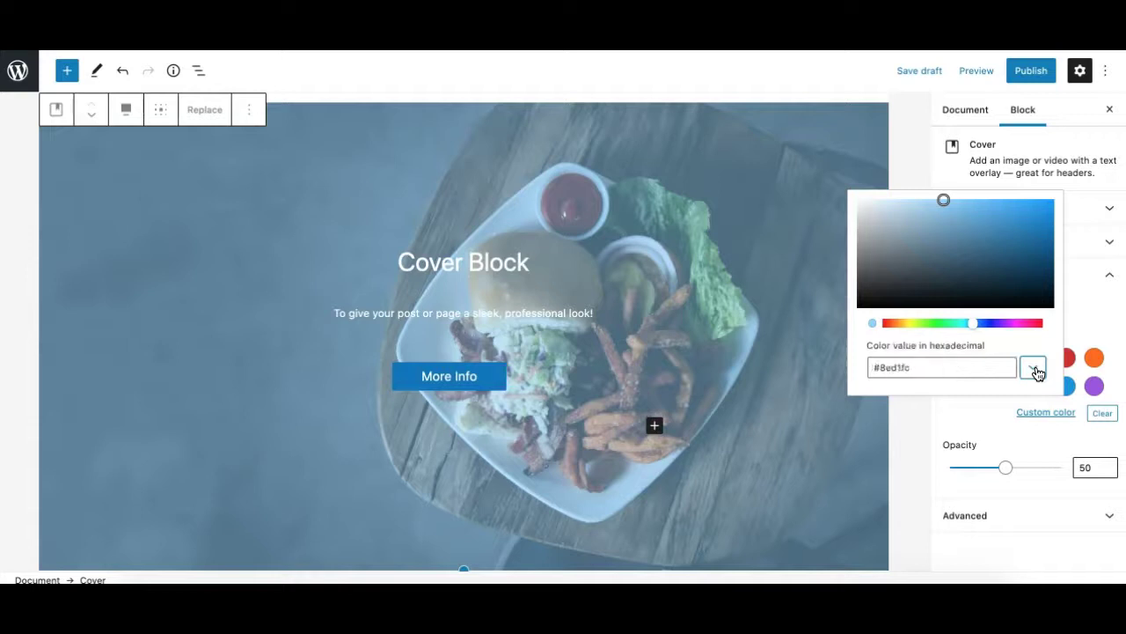
left_click_drag(943, 200, 953, 234)
left_click_drag(972, 323, 928, 324)
left_click_drag(1026, 240, 1016, 279)
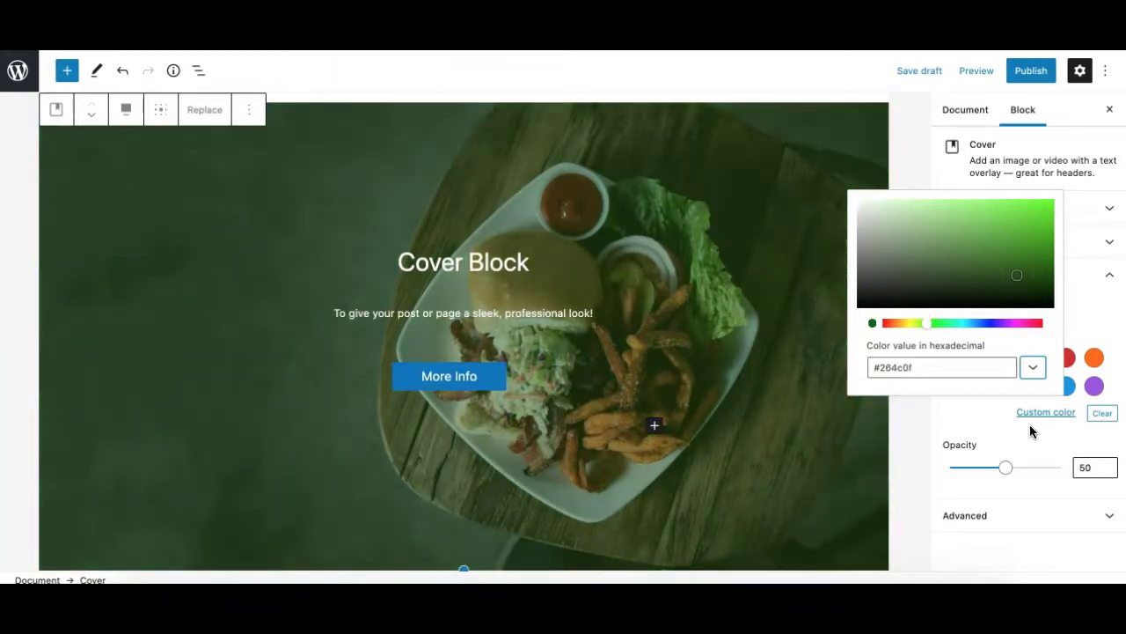
left_click(995, 400)
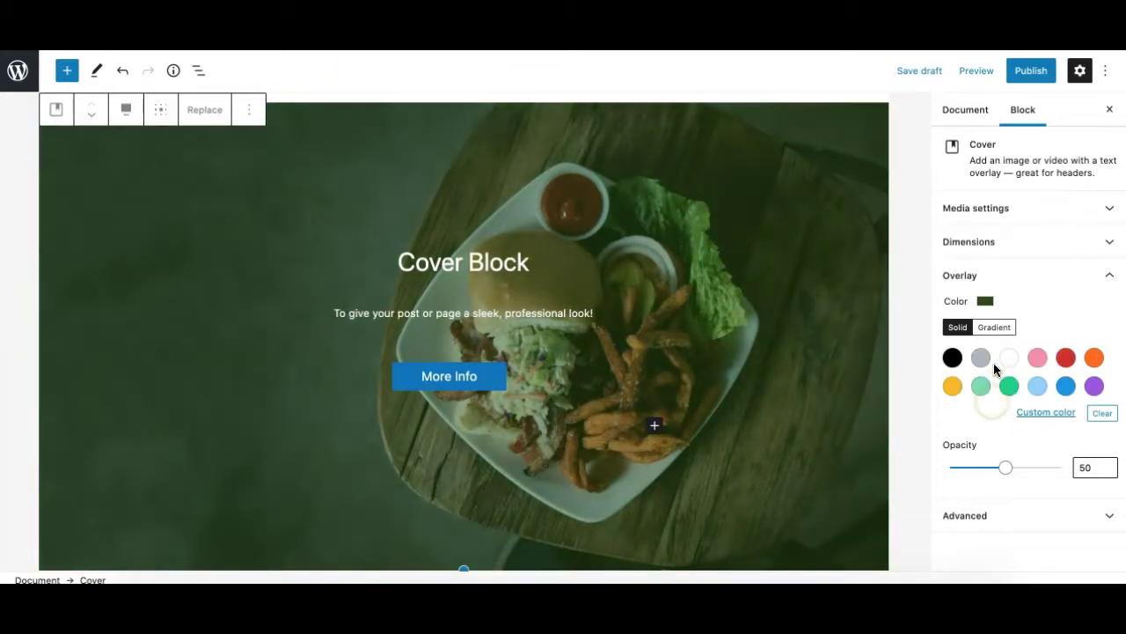
Step: Switch the burger cover's overlay to a gradient, try the red and purple presets, and apply the orange-to-red one
left_click(995, 332)
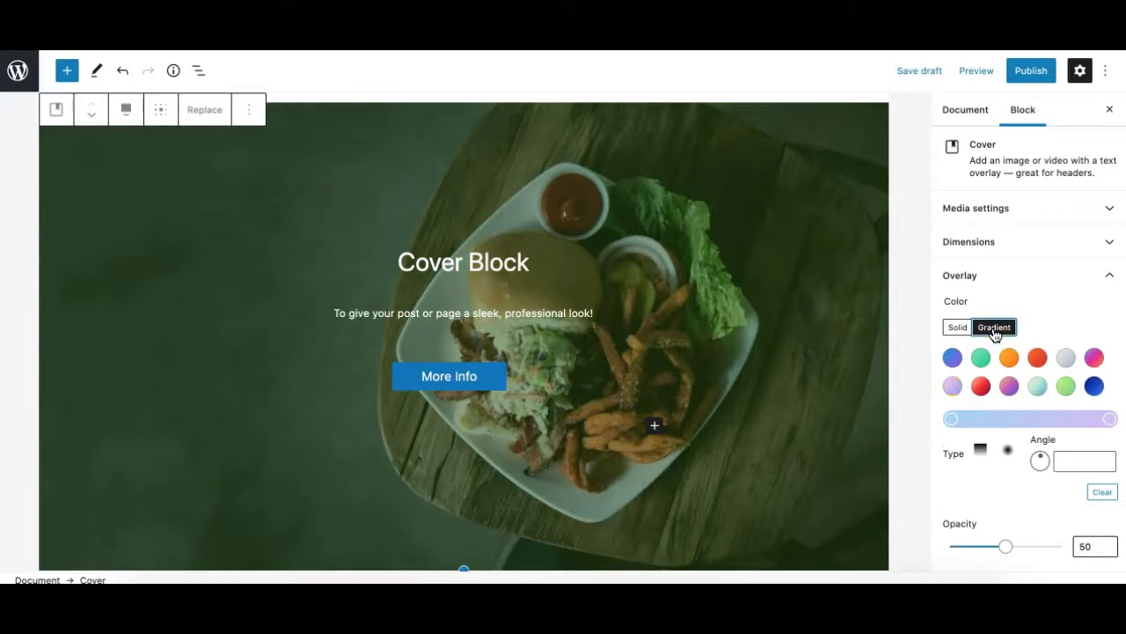
left_click(954, 329)
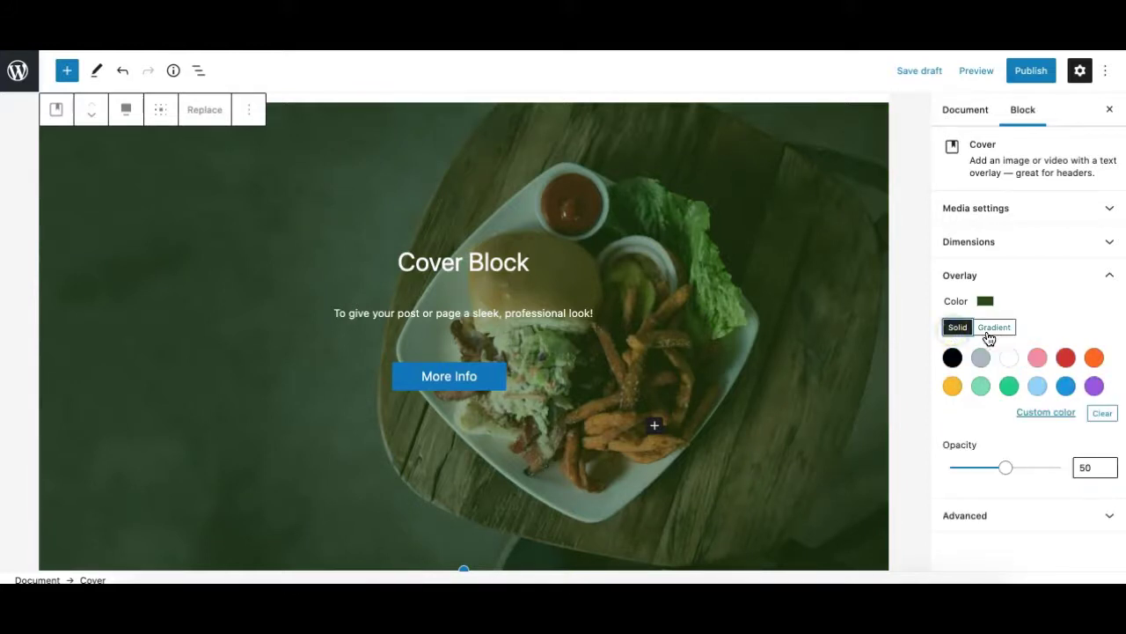
left_click(987, 332)
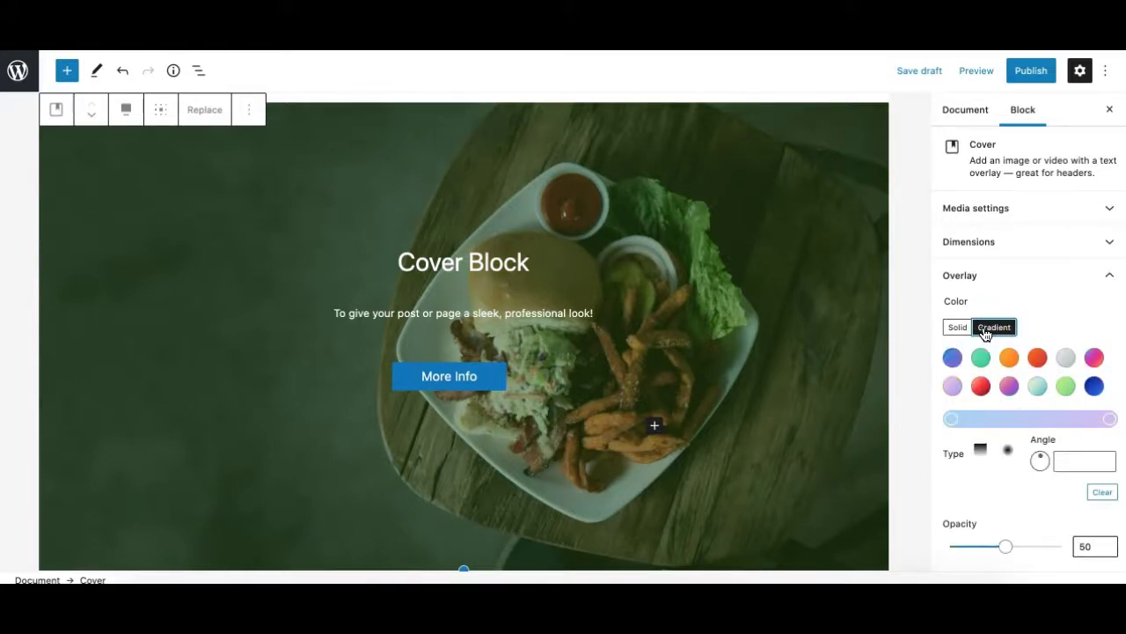
left_click(980, 386)
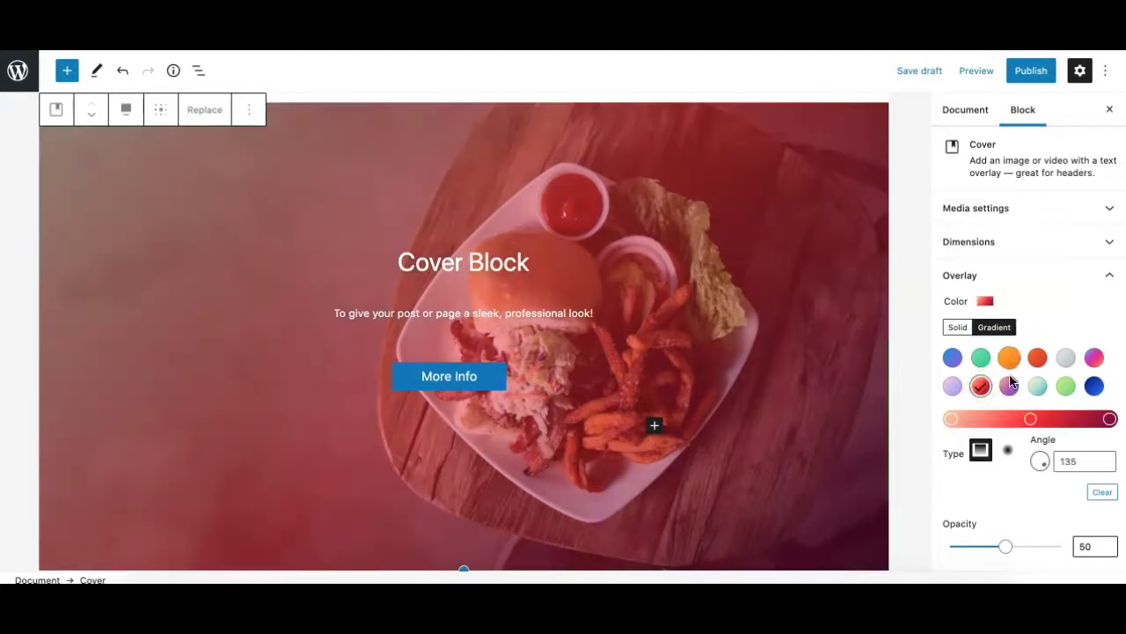
left_click(1008, 386)
left_click(1038, 358)
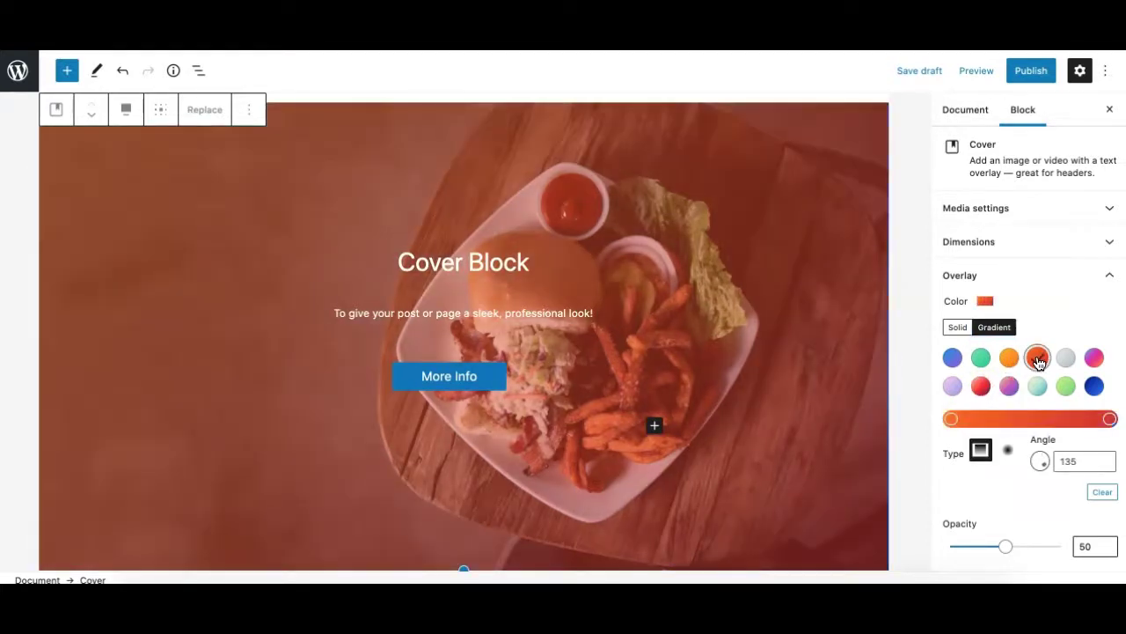
Step: Try the yellow-orange, pale teal, light green and dark blue gradient presets in turn on the burger cover's overlay
left_click(1011, 358)
left_click(1036, 386)
left_click(1068, 388)
left_click(1095, 388)
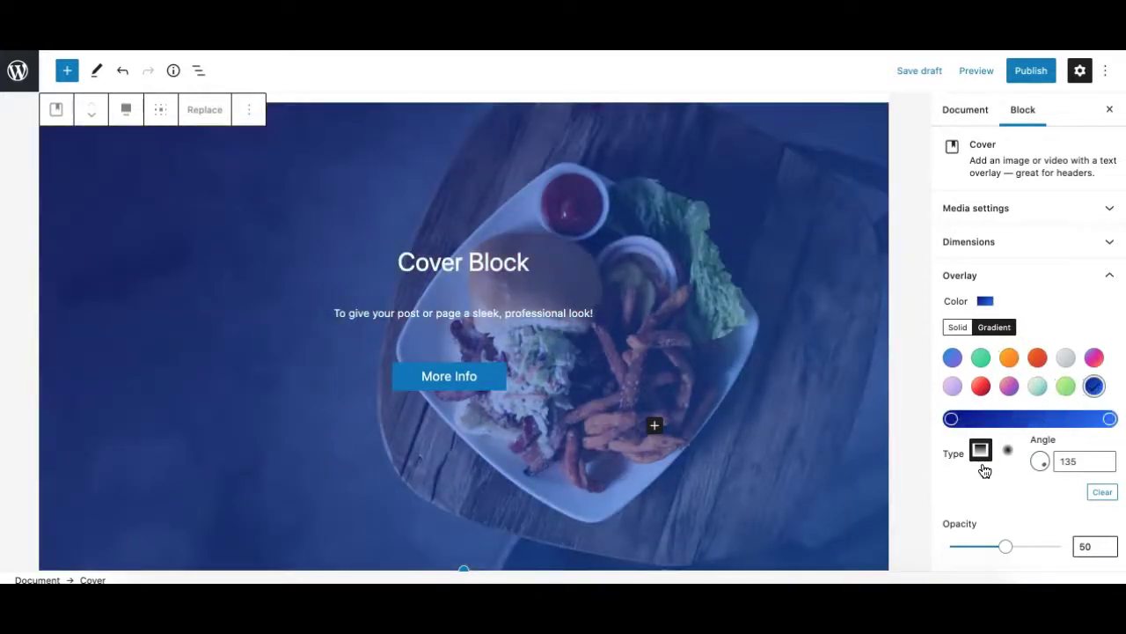
scroll(986, 483, "down", 1)
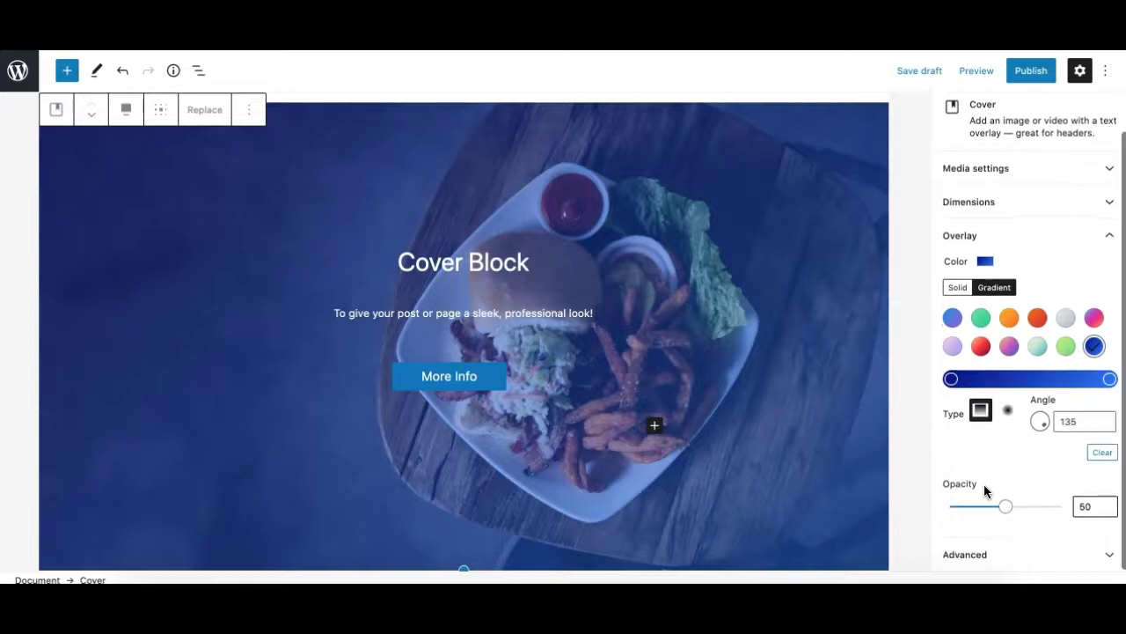
Step: Switch the burger cover's overlay to solid black and set its opacity to 62
left_click(958, 289)
left_click(952, 356)
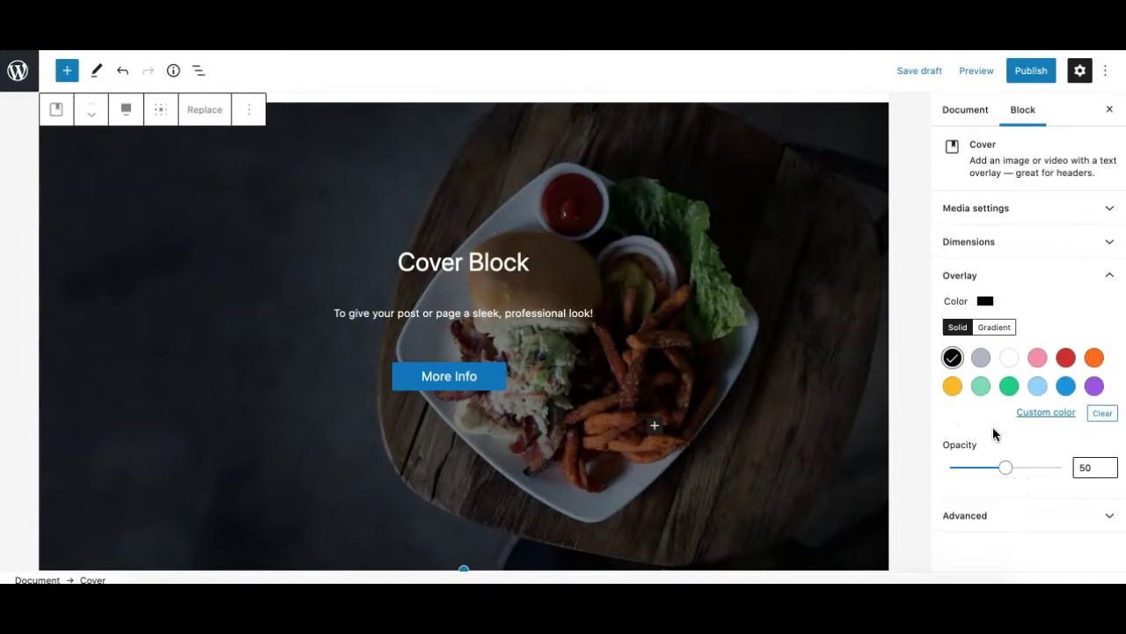
left_click(1075, 467)
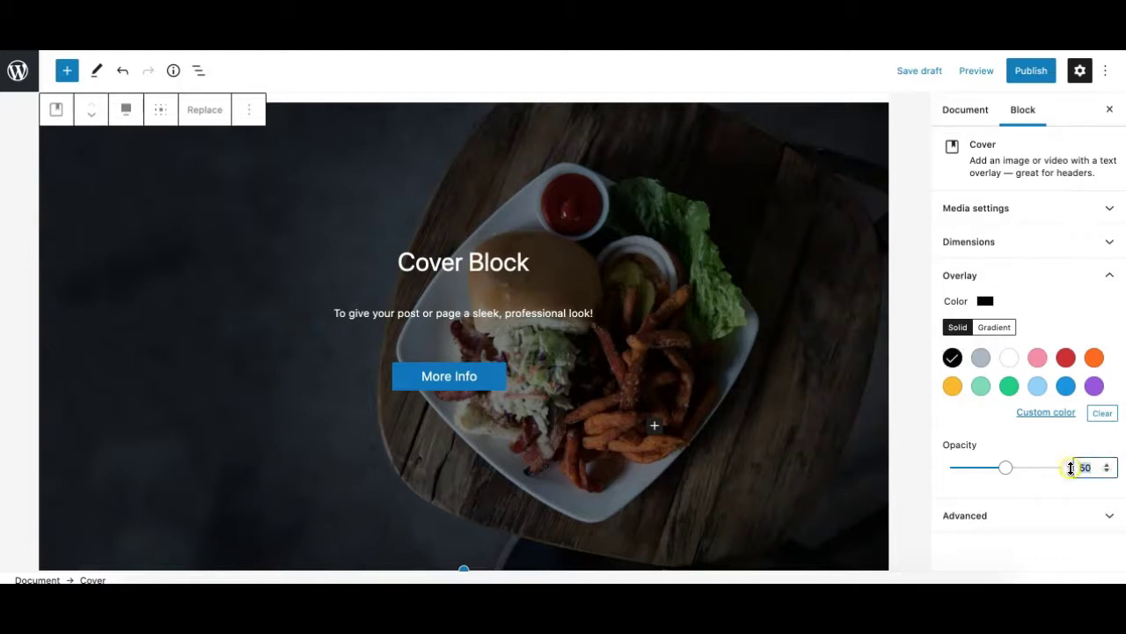
mouse_move(1005, 469)
left_mouse_down()
mouse_move(920, 479)
mouse_move(1114, 487)
mouse_move(1003, 480)
mouse_move(1020, 478)
left_mouse_up()
Step: Select the purple Test Headline cover farther down the post
scroll(748, 342, "down", 3)
scroll(750, 343, "up", 4)
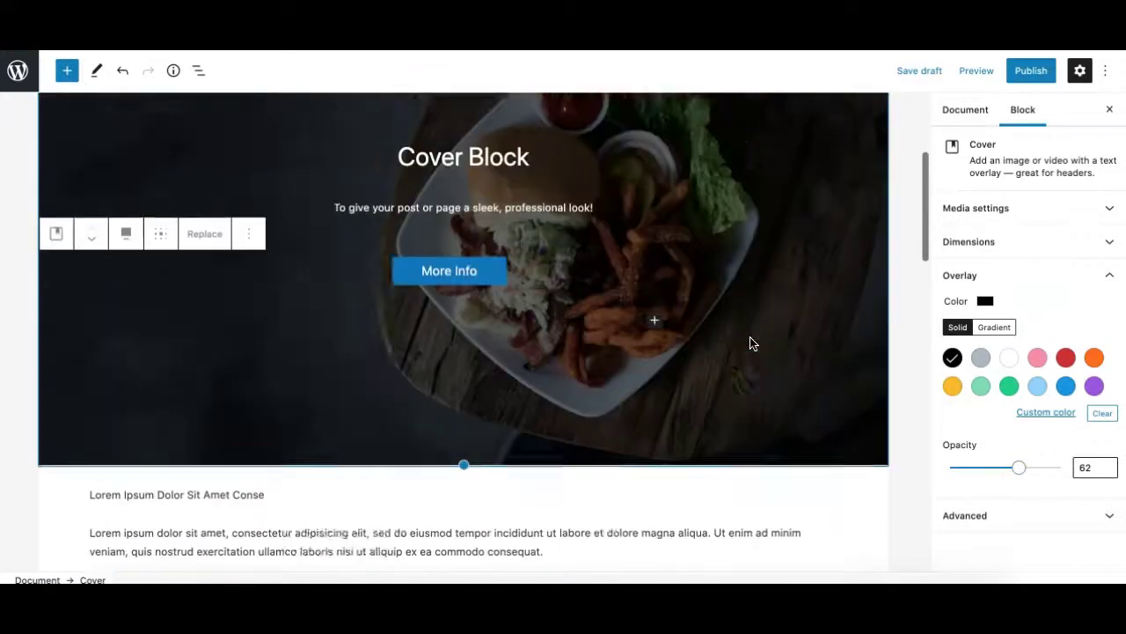
scroll(749, 325, "down", 7)
scroll(746, 326, "down", 10)
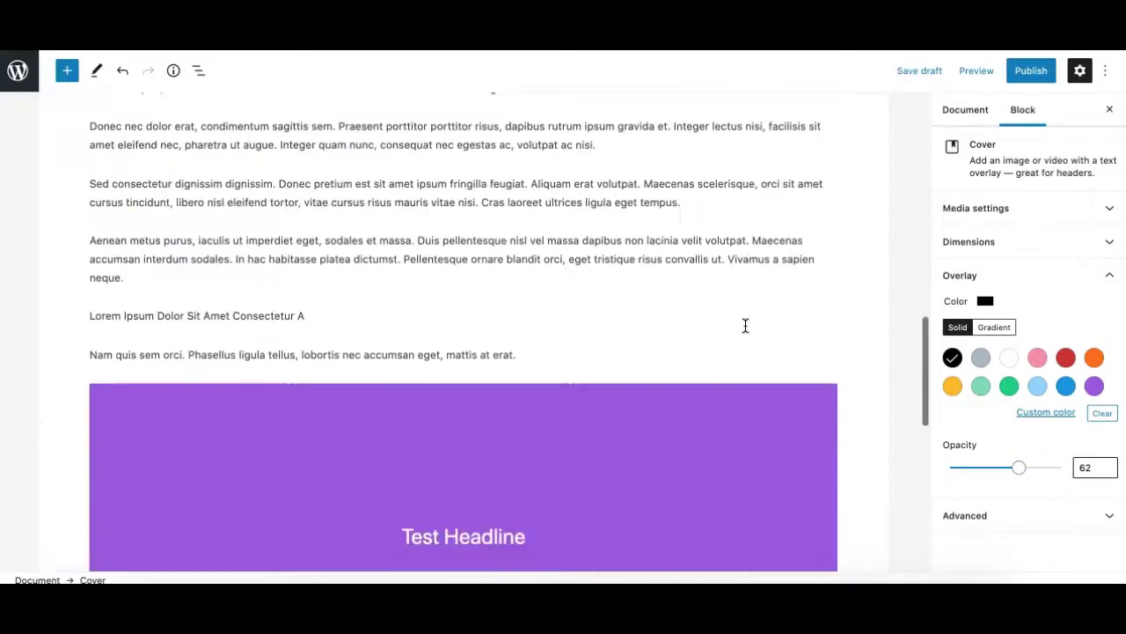
left_click(741, 244)
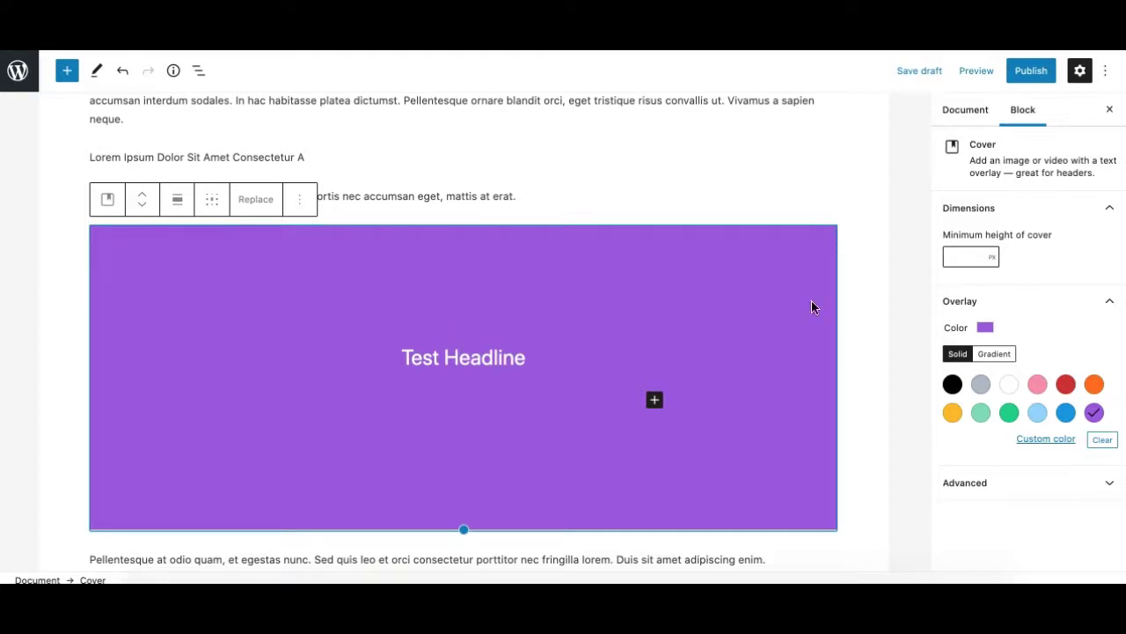
Step: Try black, white, pink, red and orange as the Test Headline cover's solid overlay color, then return it to purple
left_click(952, 384)
left_click(1009, 384)
left_click(1038, 385)
left_click(1065, 384)
left_click(1093, 385)
left_click(1093, 412)
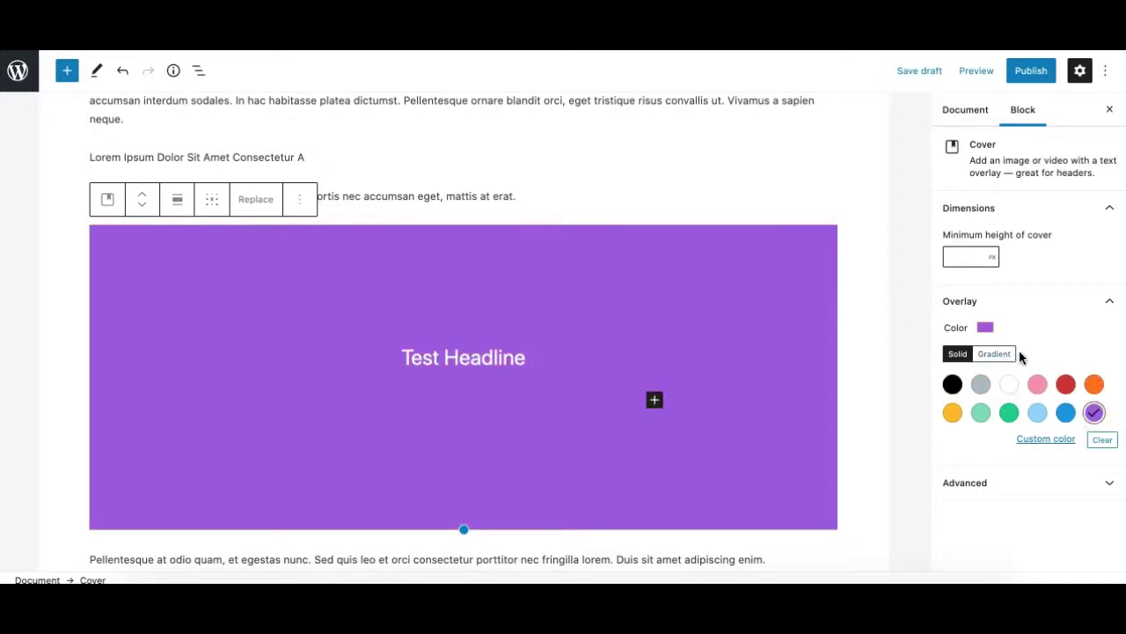
Step: Switch the Test Headline cover's overlay to a gradient, try the green, red and multicolor presets, and apply the orange-to-red one
left_click(1000, 355)
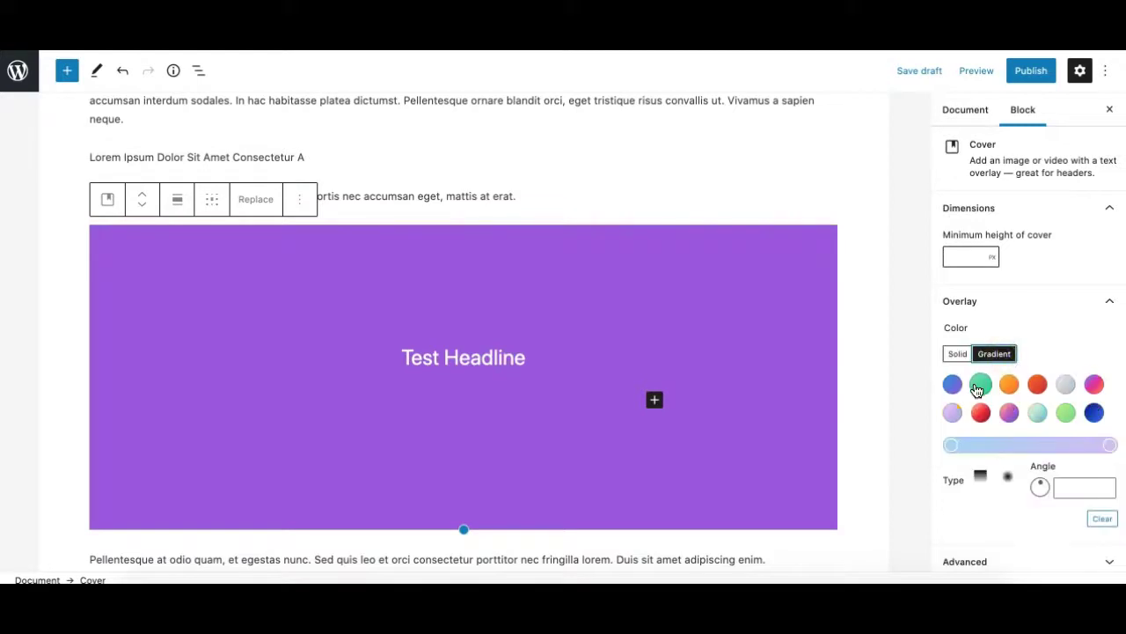
left_click(981, 385)
left_click(981, 412)
left_click(1009, 411)
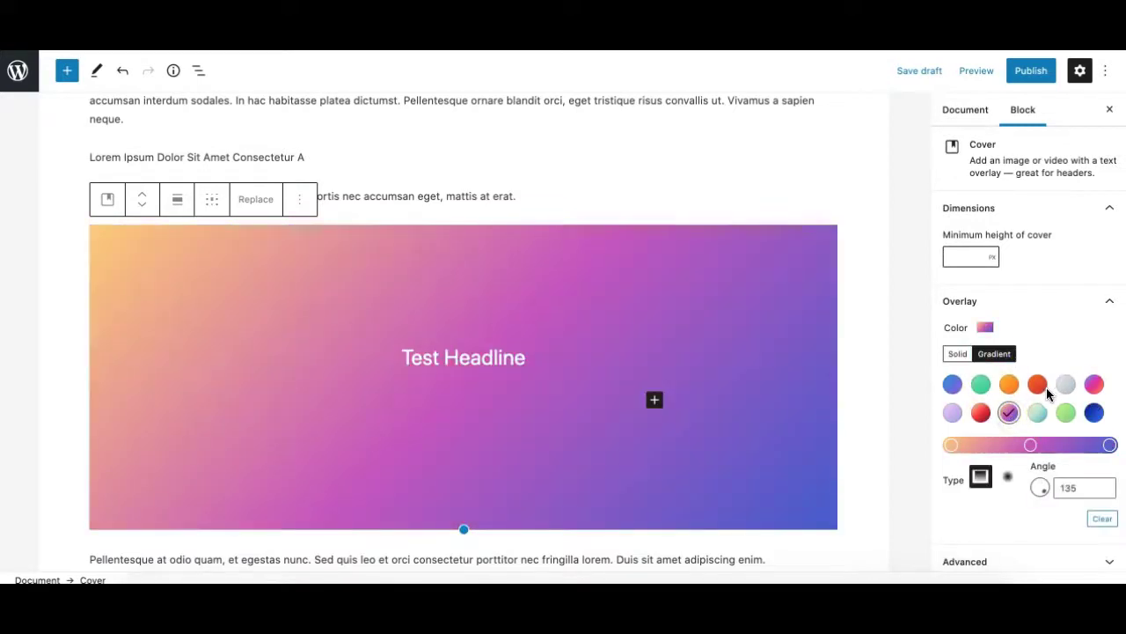
left_click(1039, 384)
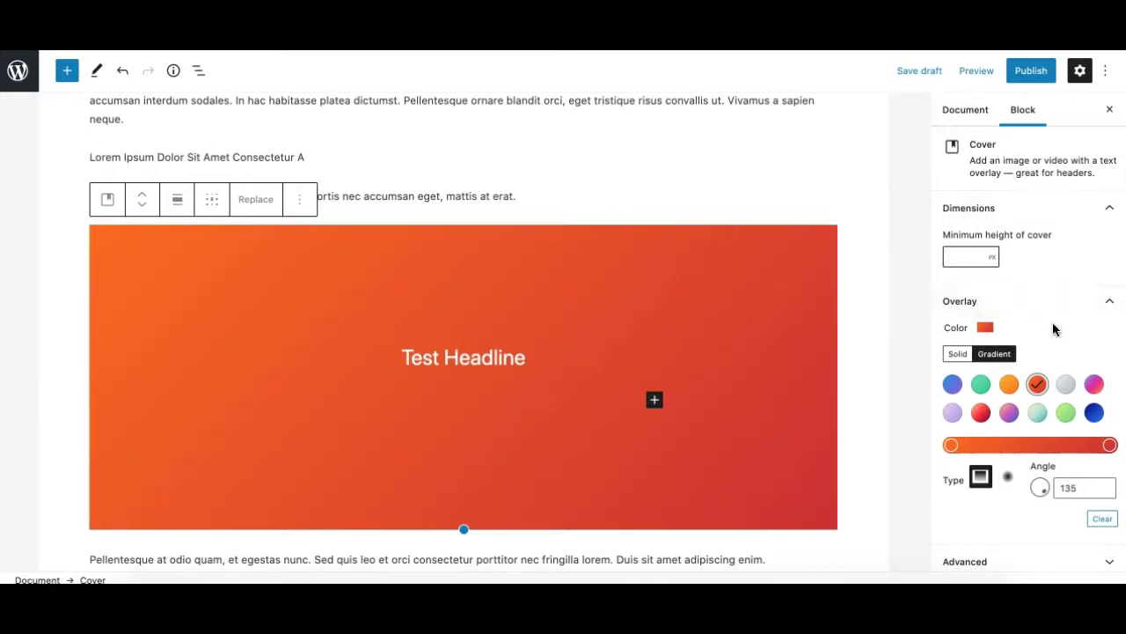
Step: Select the burger image cover and examine the opacity control among its overlay options
scroll(770, 229, "up", 12)
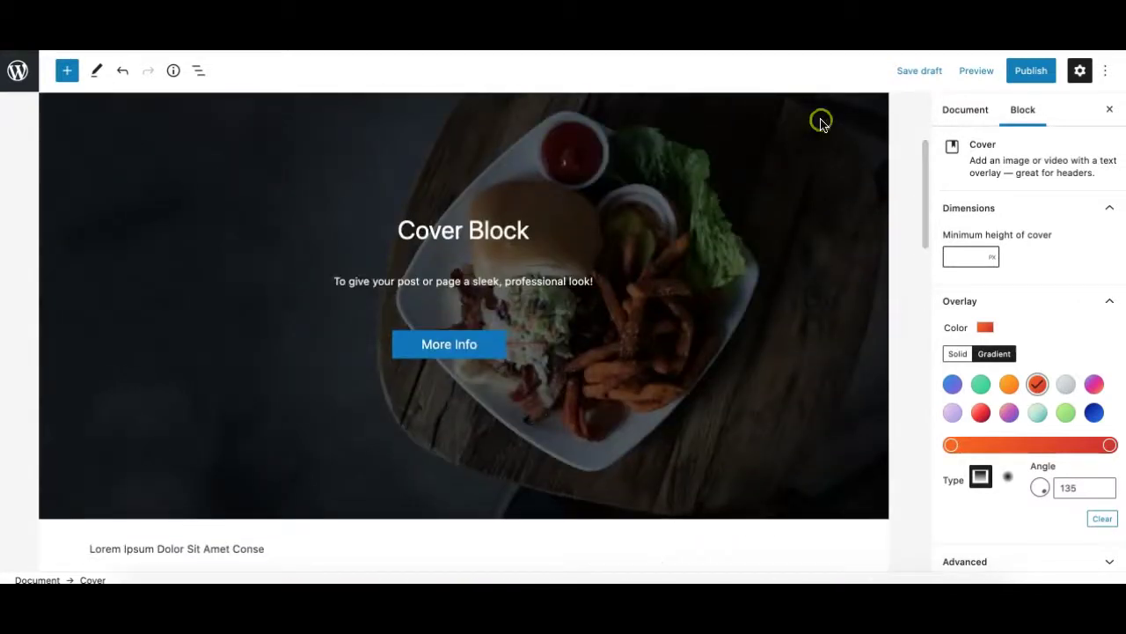
left_click(819, 120)
scroll(1012, 352, "down", 4)
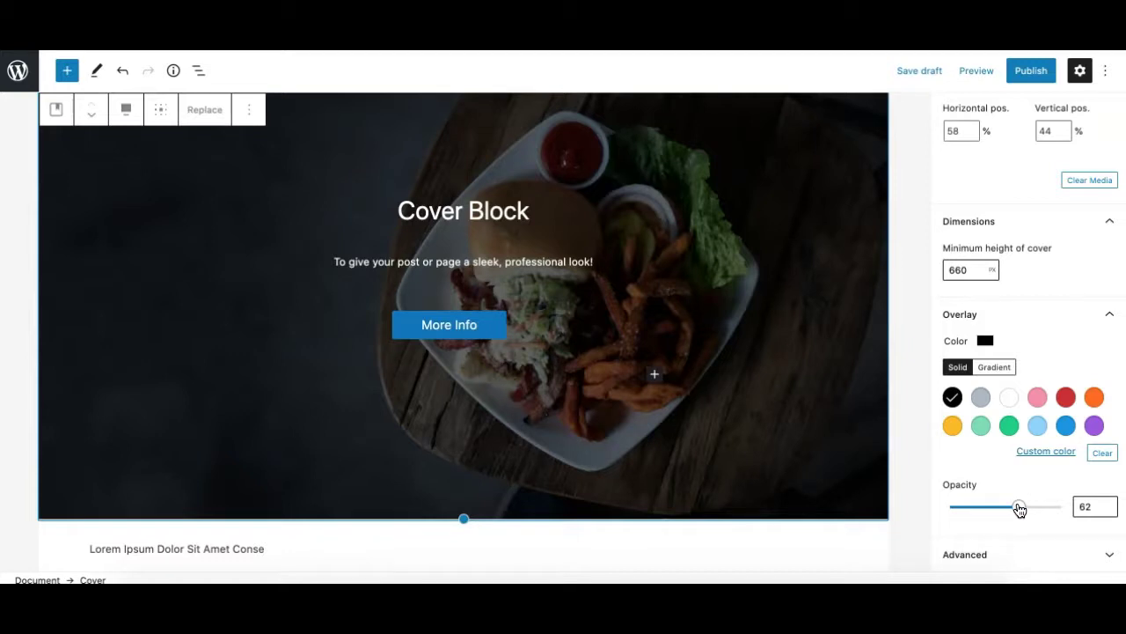
scroll(1018, 448, "down", 1)
left_click(854, 213)
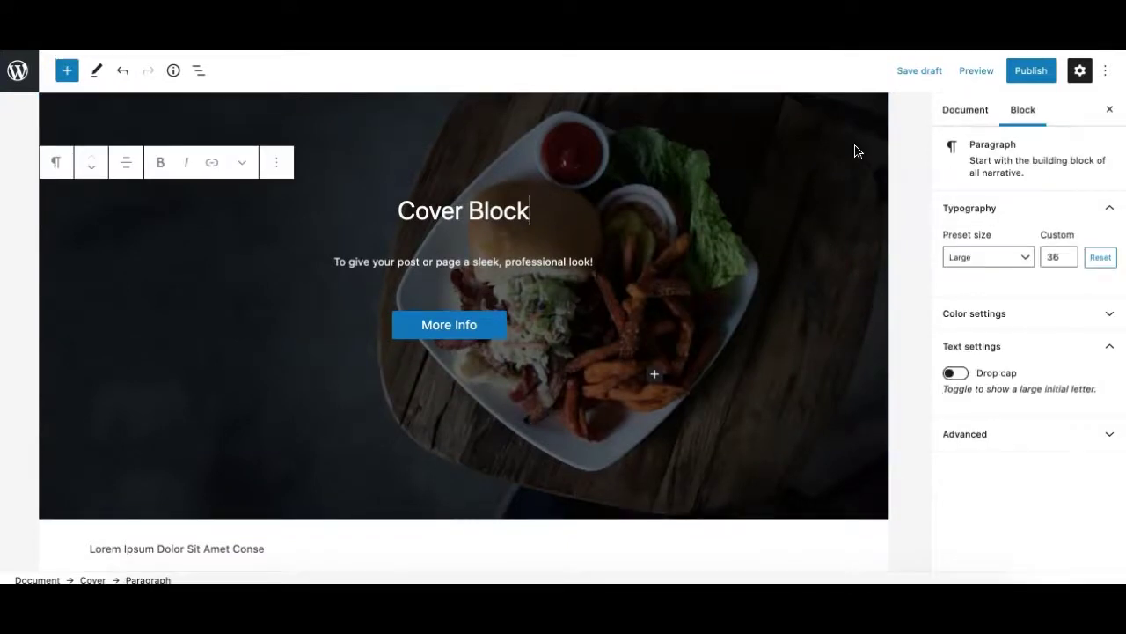
Step: Select the Test Headline cover, check its solid and gradient overlay options for an opacity control, and collapse the Overlay options
scroll(805, 319, "down", 10)
scroll(802, 342, "down", 5)
left_click(787, 221)
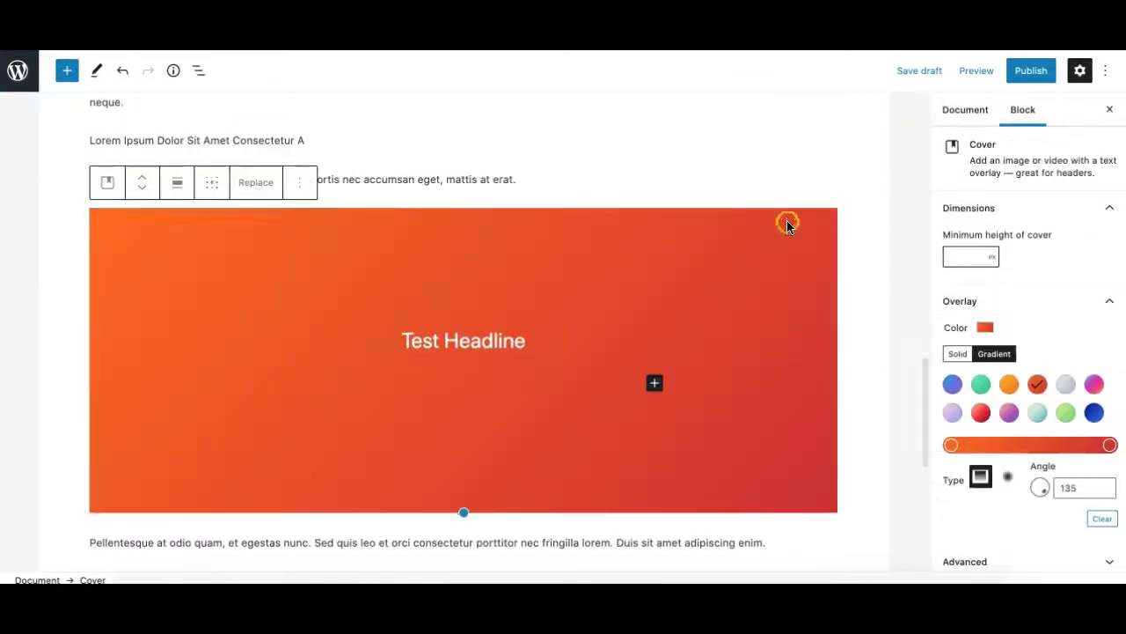
scroll(1022, 420, "down", 1)
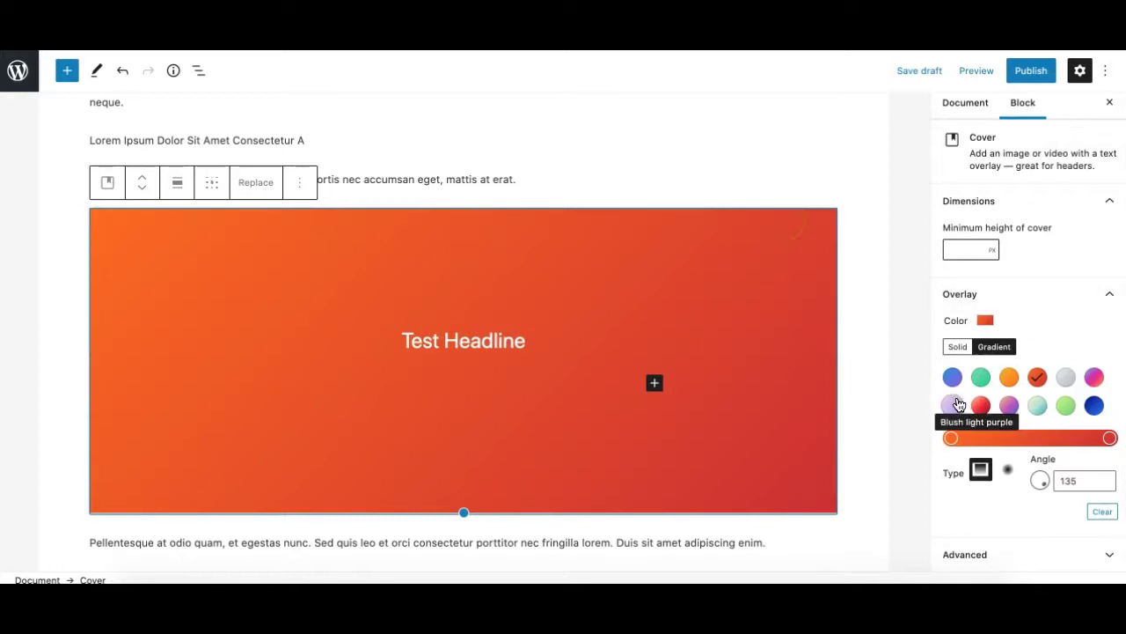
left_click(956, 348)
left_click(994, 348)
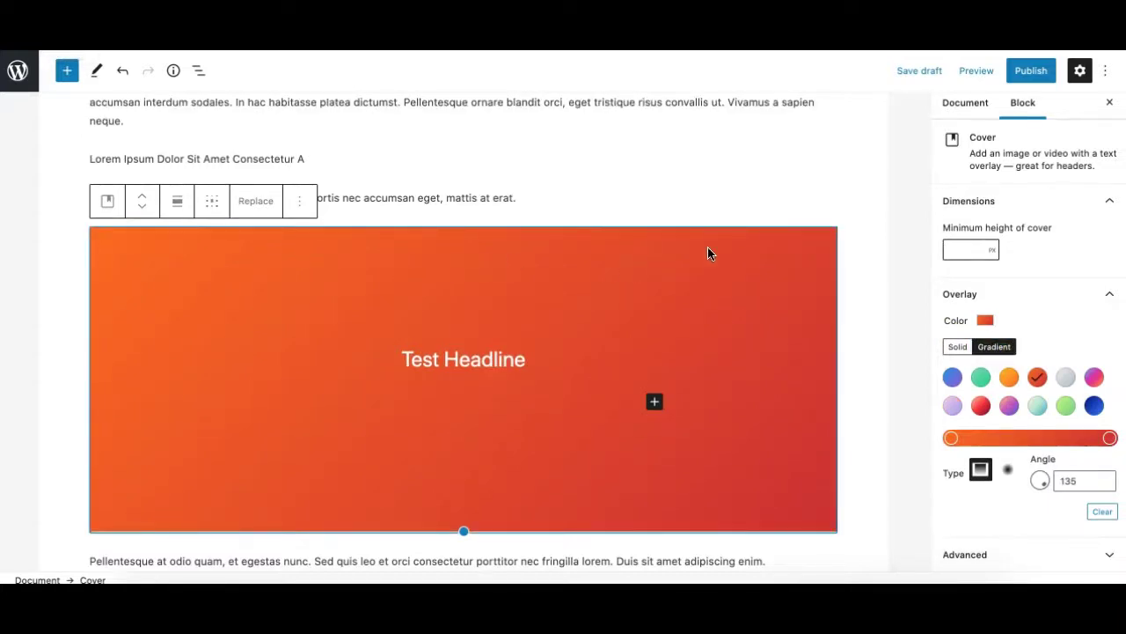
left_click(1035, 364)
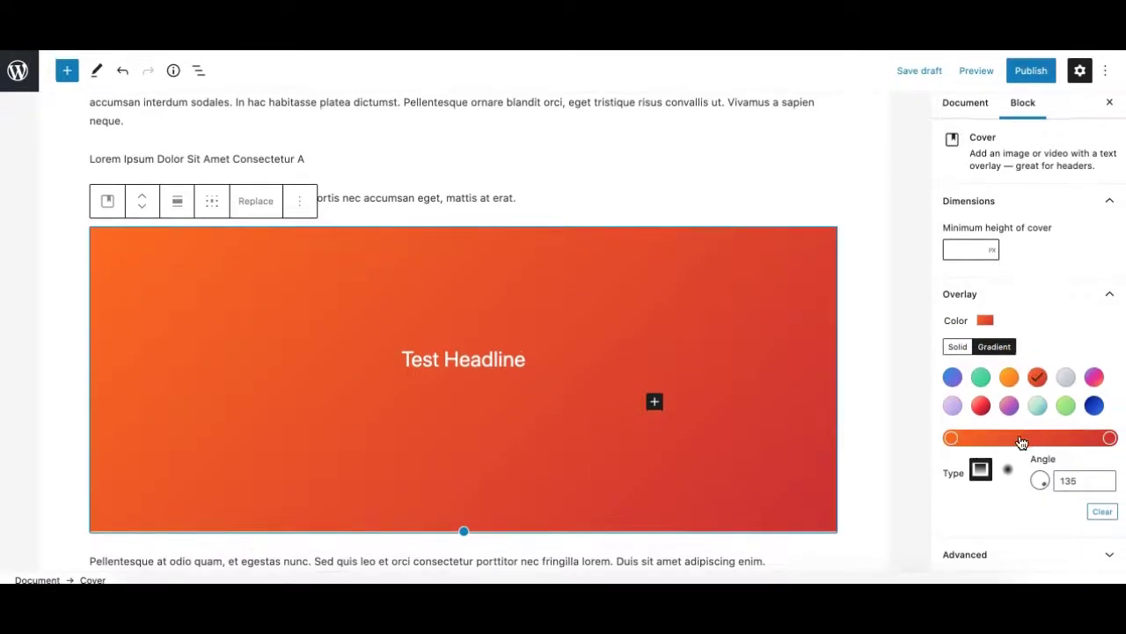
left_click(1074, 307)
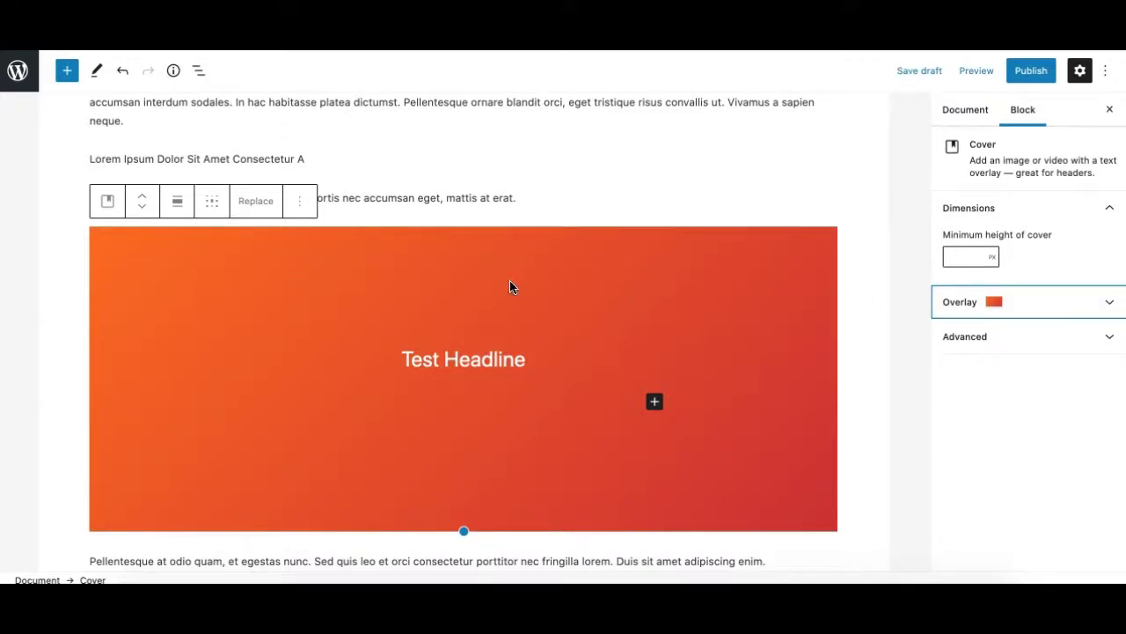
Step: Select the burger image cover, view the ways to replace its media, and close them without choosing one
scroll(510, 287, "up", 15)
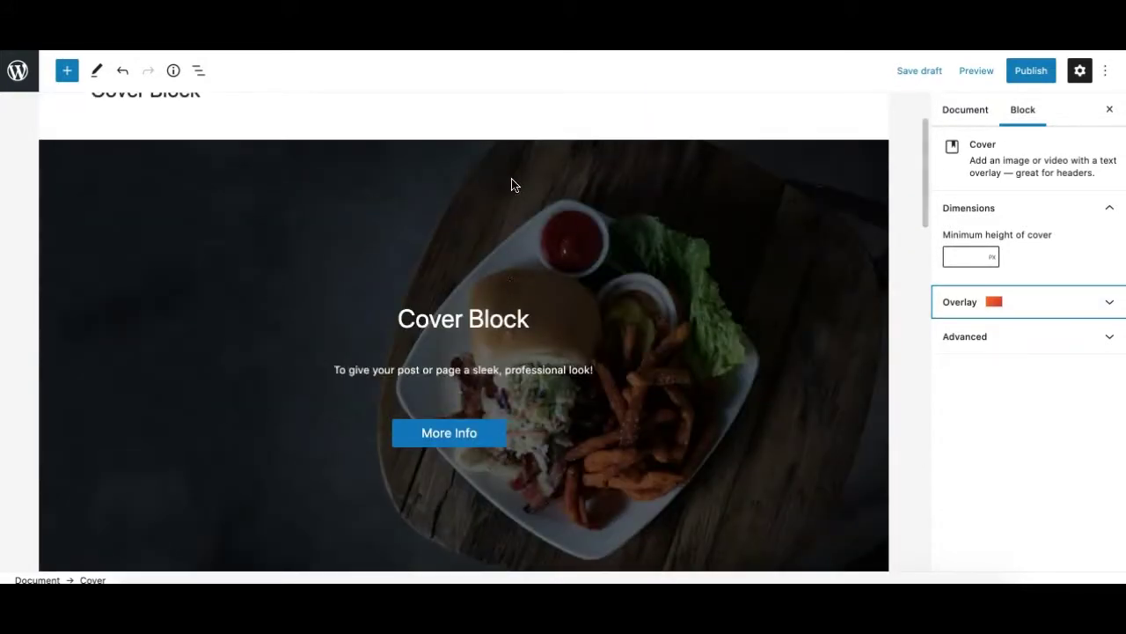
left_click(512, 184)
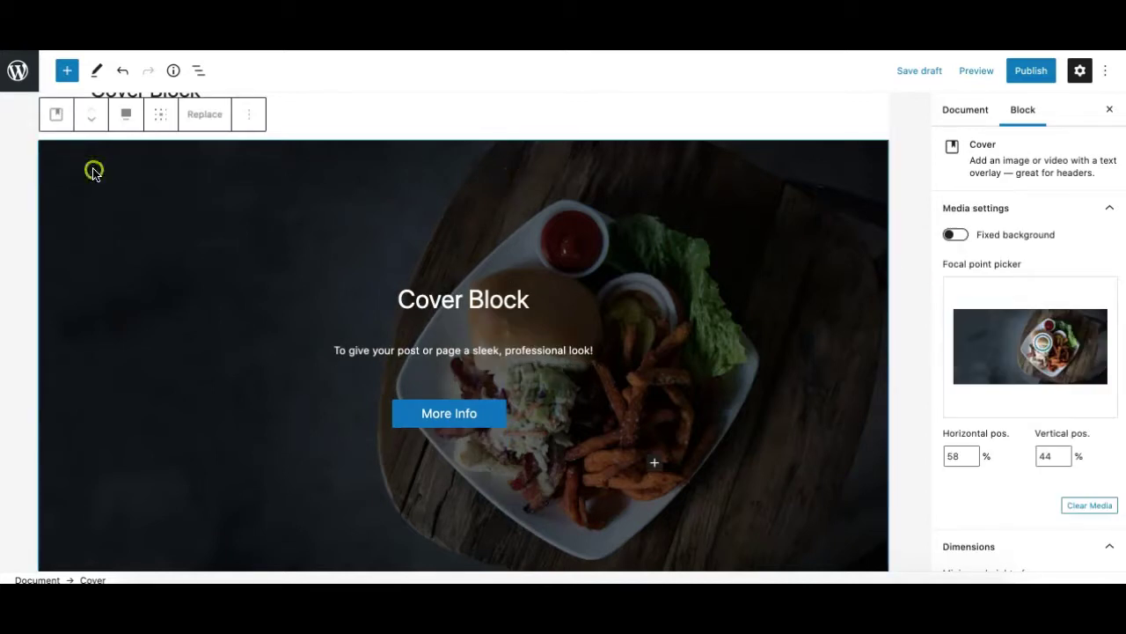
left_click(204, 114)
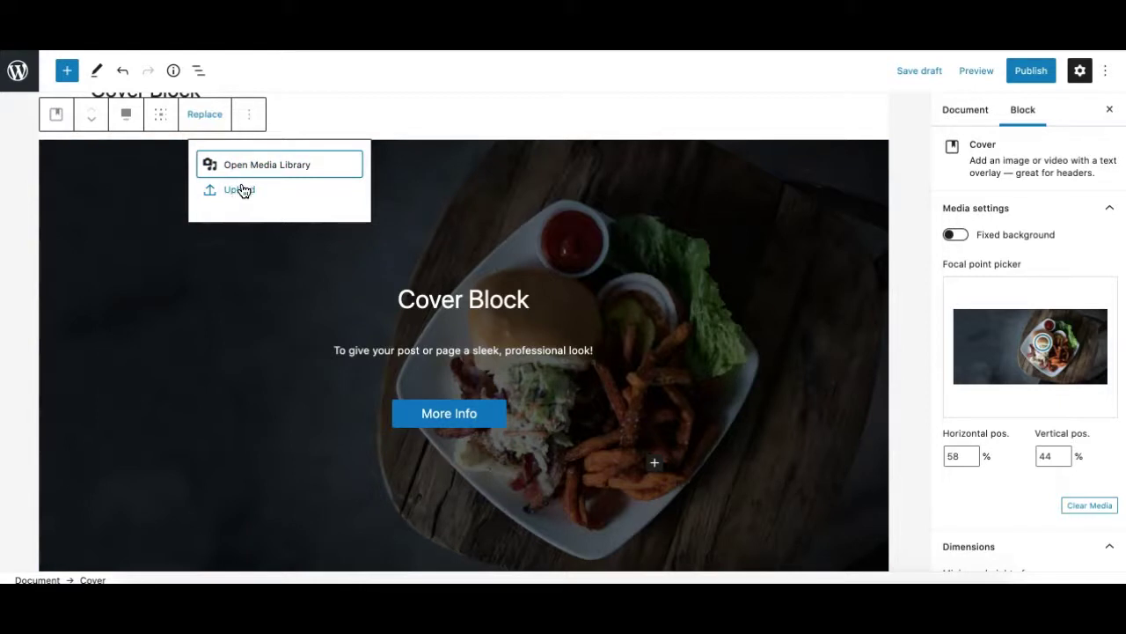
left_click(87, 224)
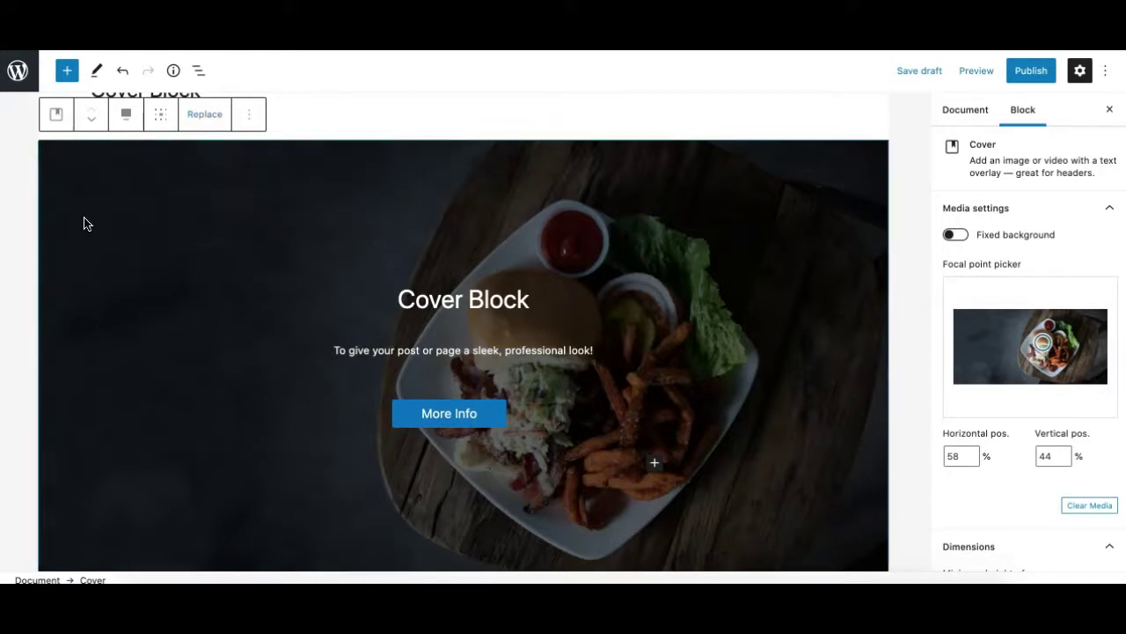
Step: Bring the video Underwater - 37712.mp4 from the Finder's Downloads folder into the burger cover
left_click(172, 571)
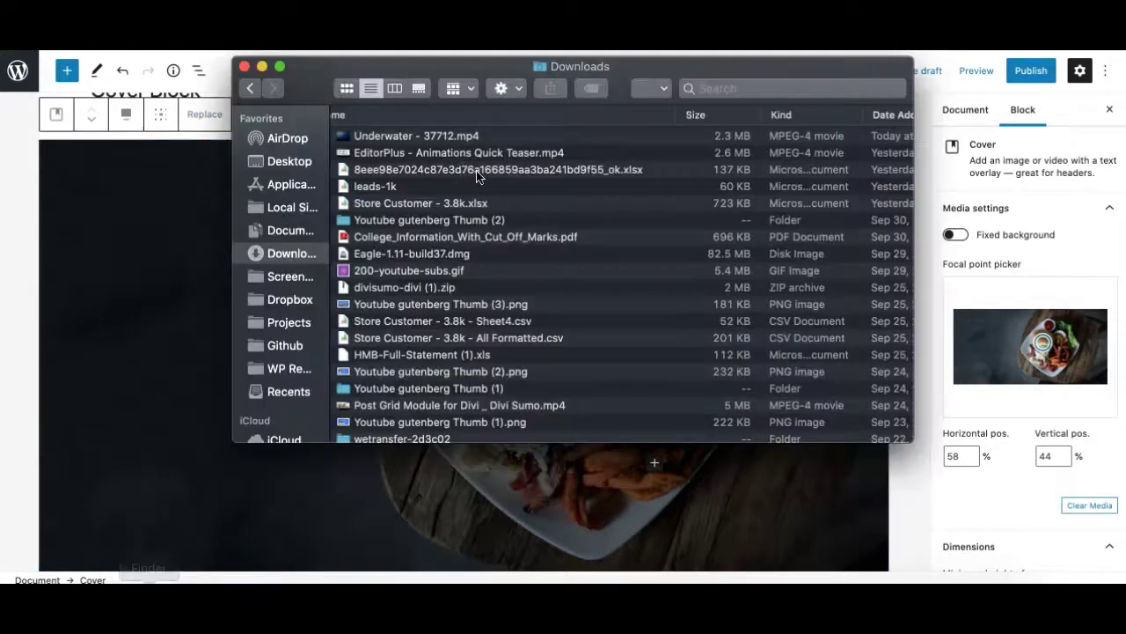
left_click(391, 139)
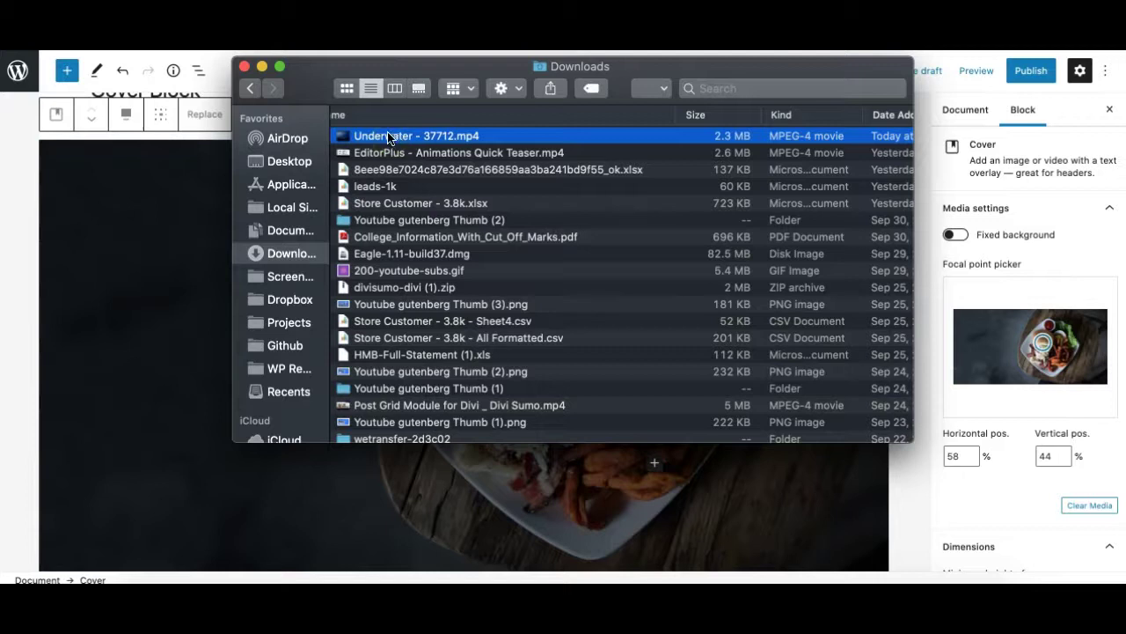
left_click_drag(172, 300, 258, 156)
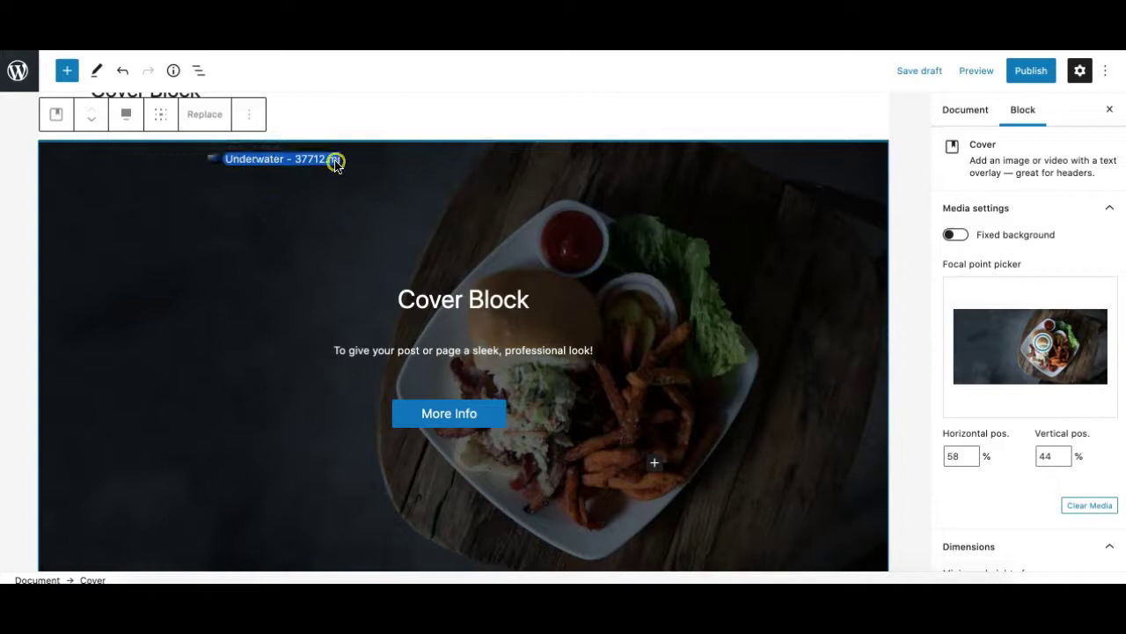
left_click_drag(793, 314, 808, 269)
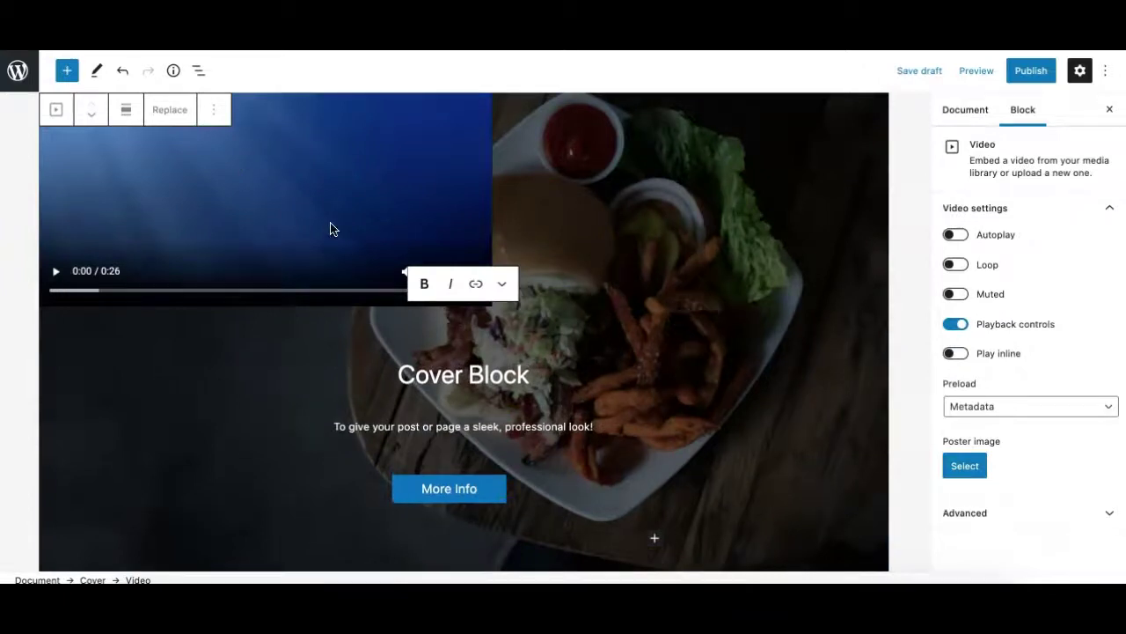
Step: Remove the separate video block from inside the burger cover
scroll(329, 229, "up", 3)
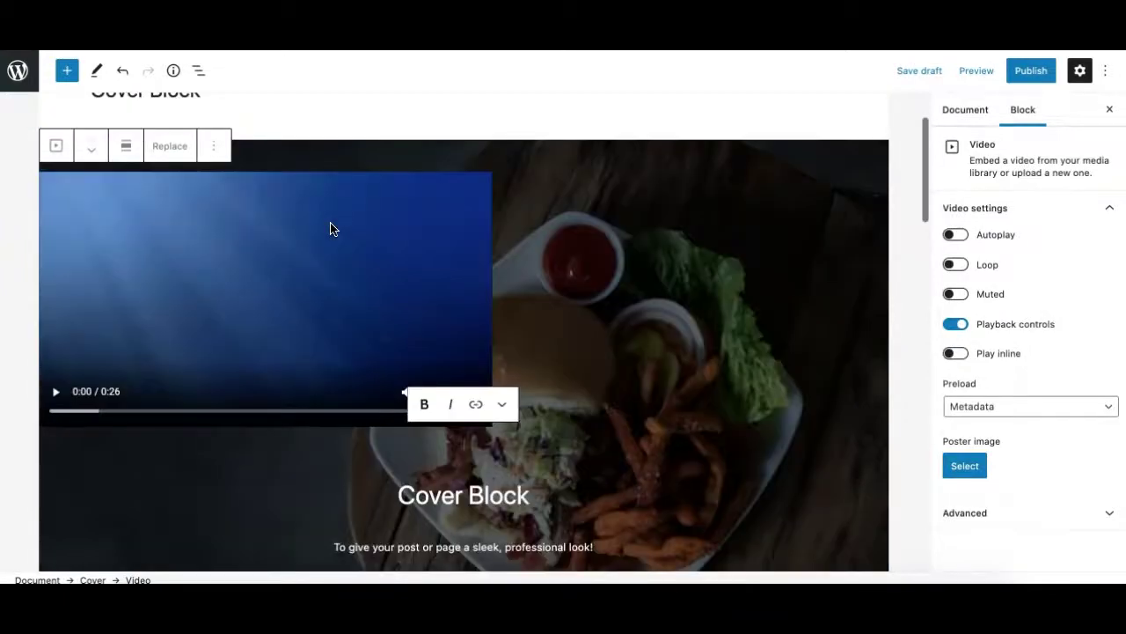
left_click(216, 148)
left_click(264, 467)
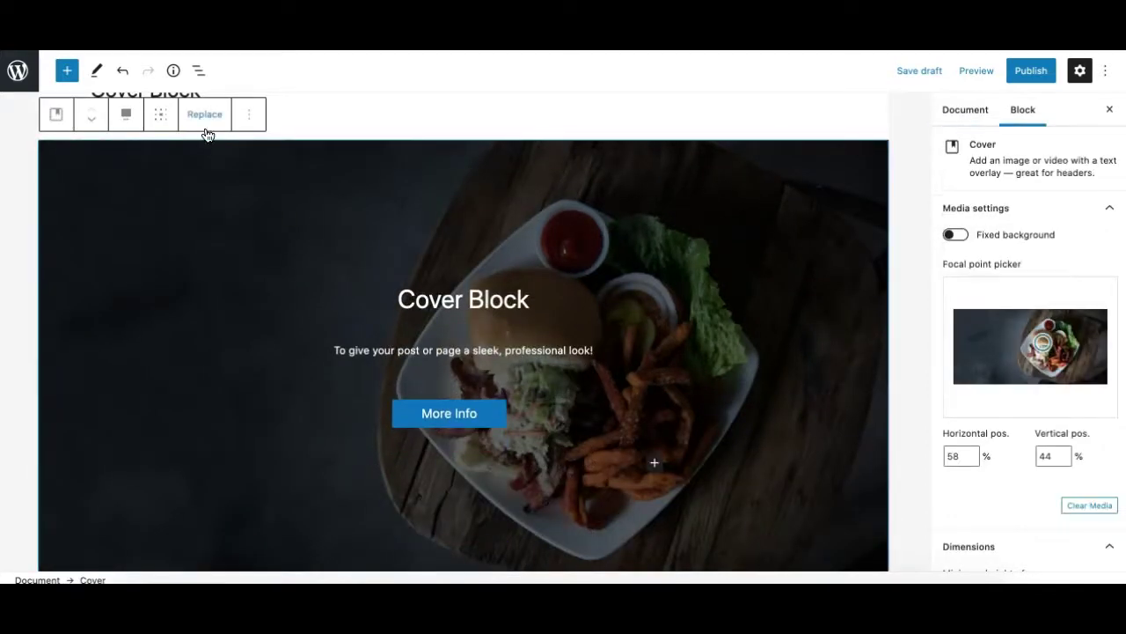
Step: Replace the burger cover's background image with Underwater-37712.mp4 from the media library and review the cover's remaining settings
left_click(199, 118)
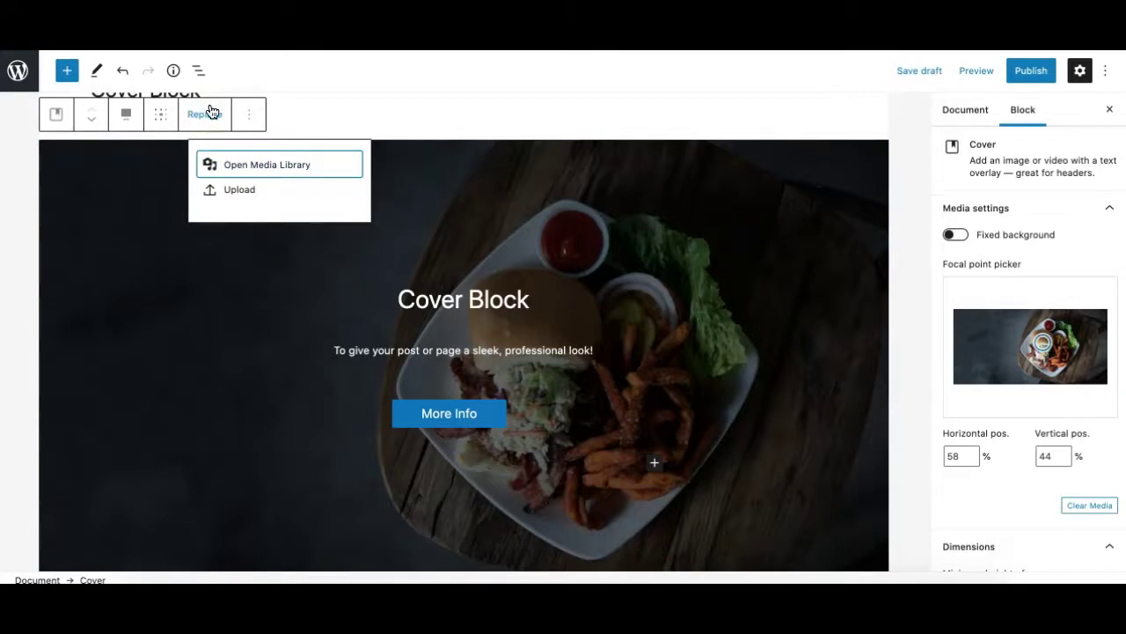
left_click(252, 174)
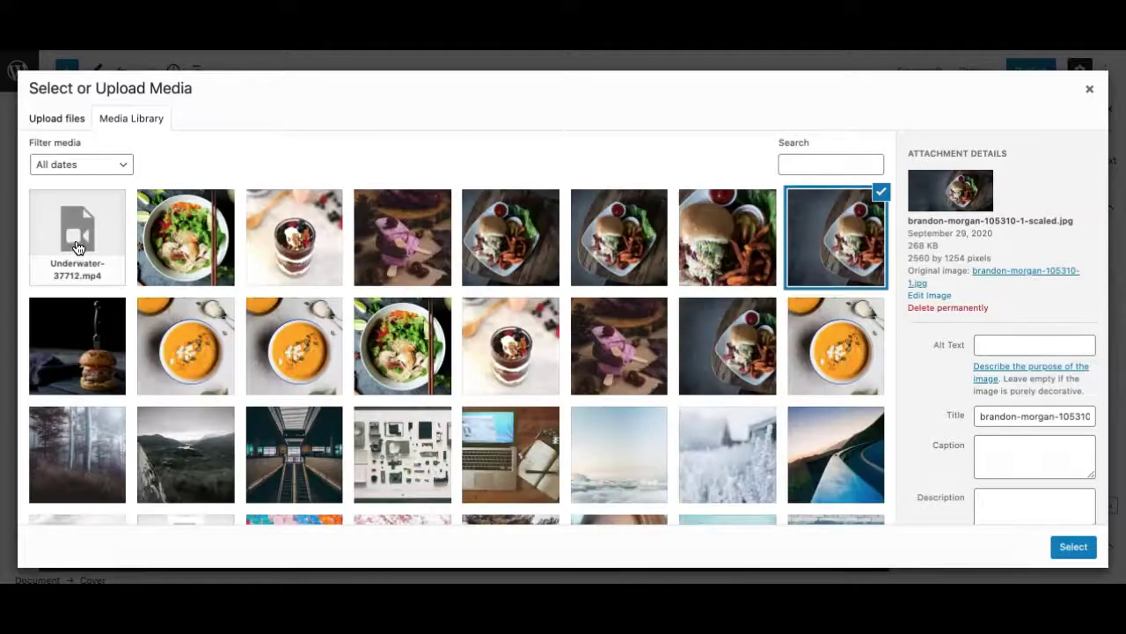
left_click(78, 247)
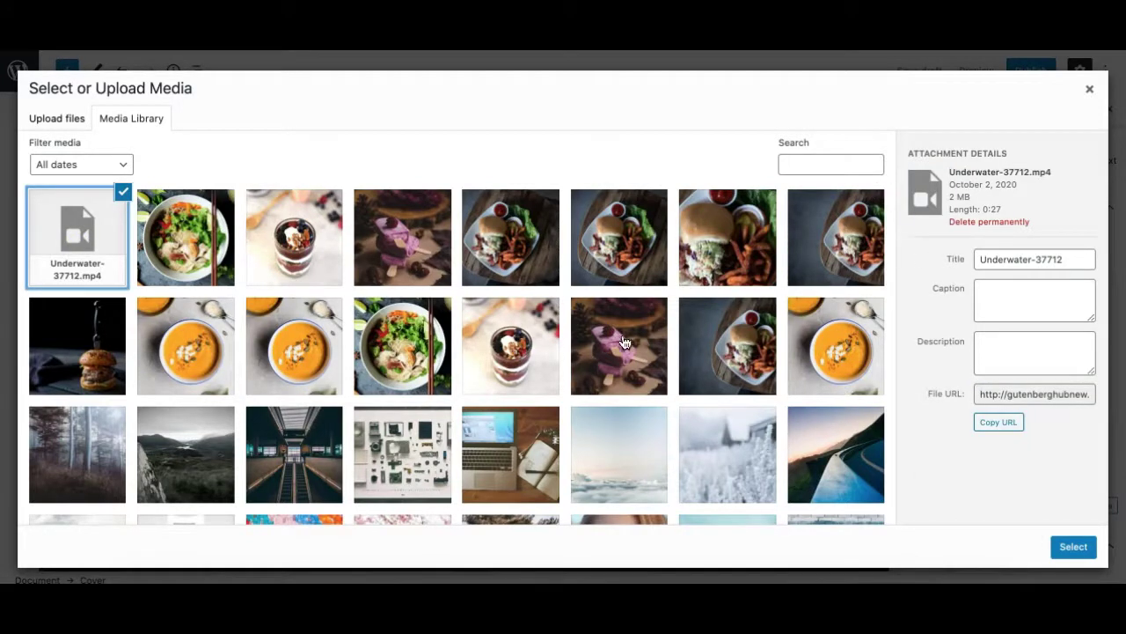
left_click(1075, 549)
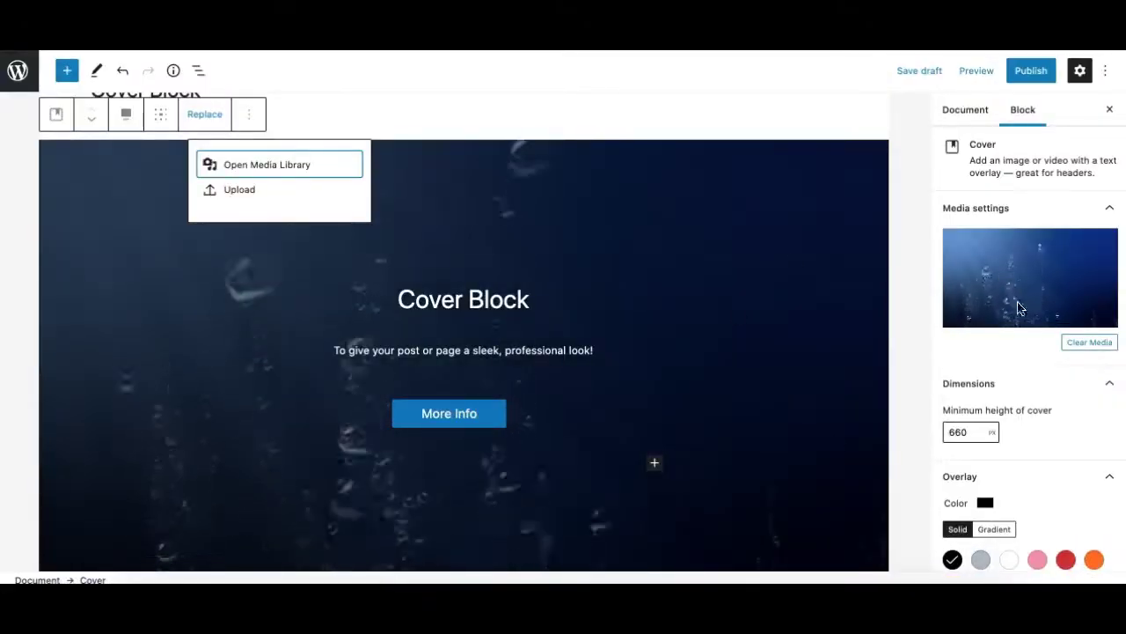
left_click(65, 175)
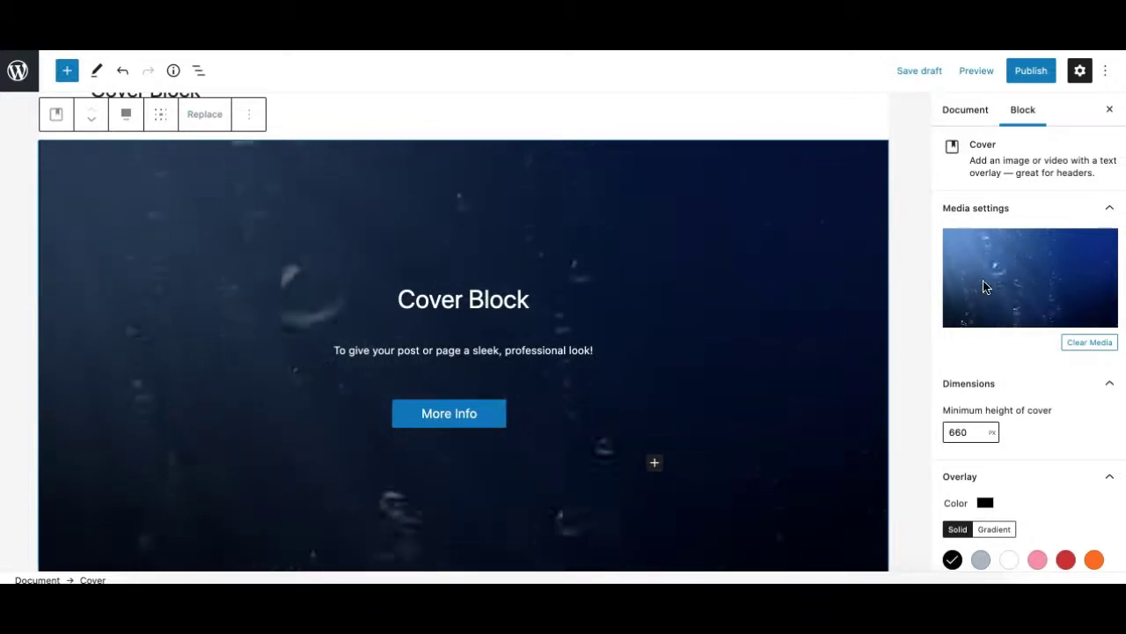
scroll(989, 335, "down", 2)
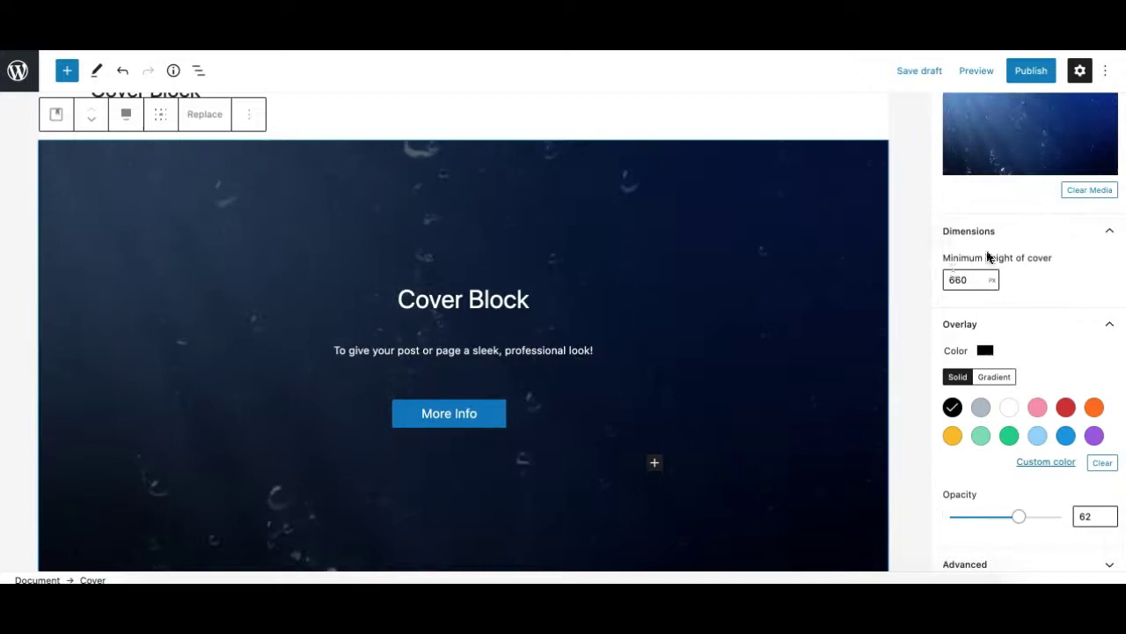
scroll(995, 237, "up", 2)
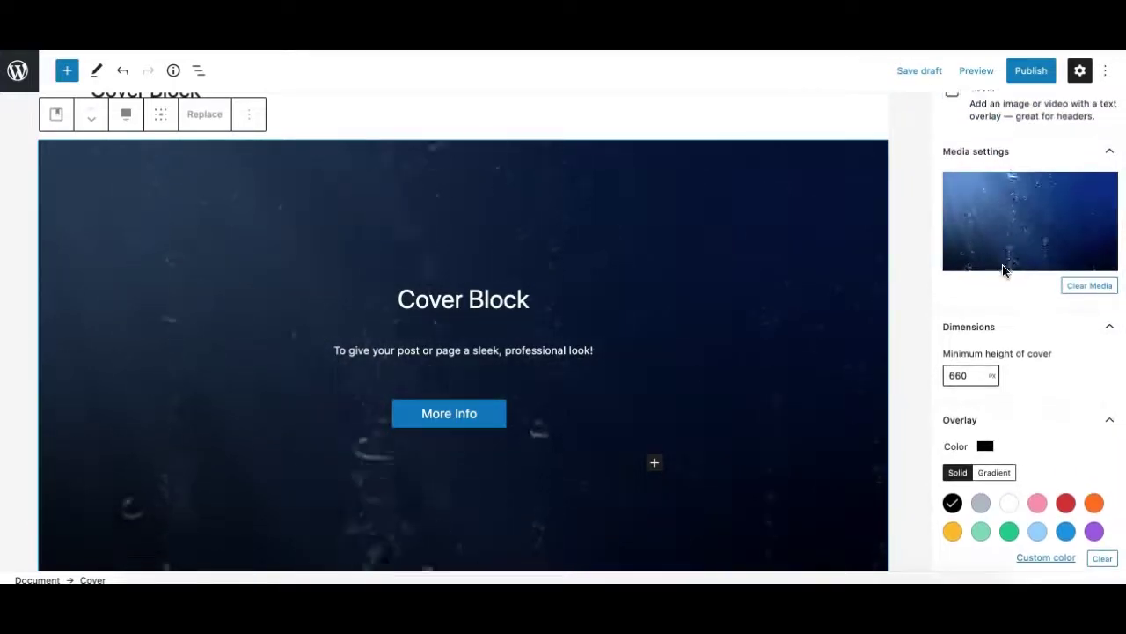
scroll(1003, 268, "down", 2)
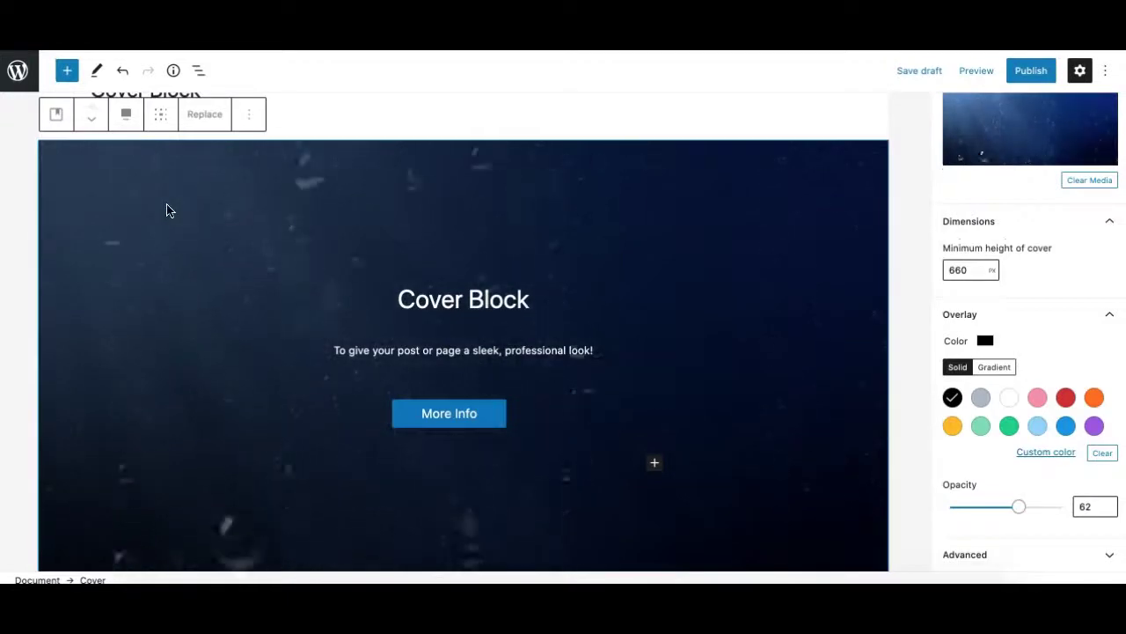
scroll(1003, 242, "up", 3)
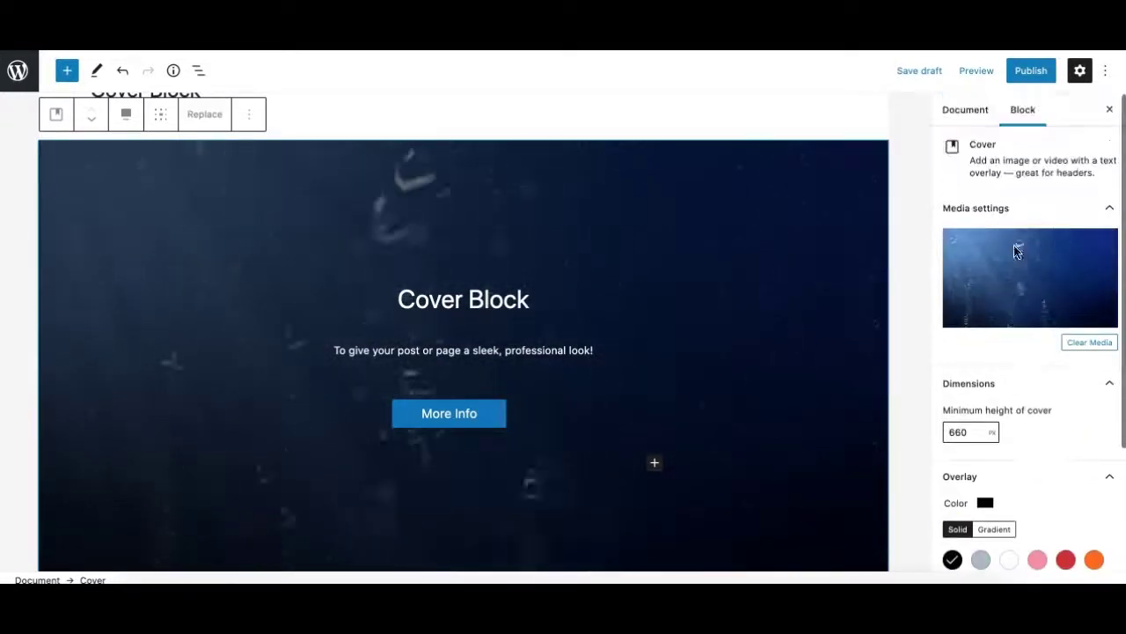
scroll(1020, 308, "down", 3)
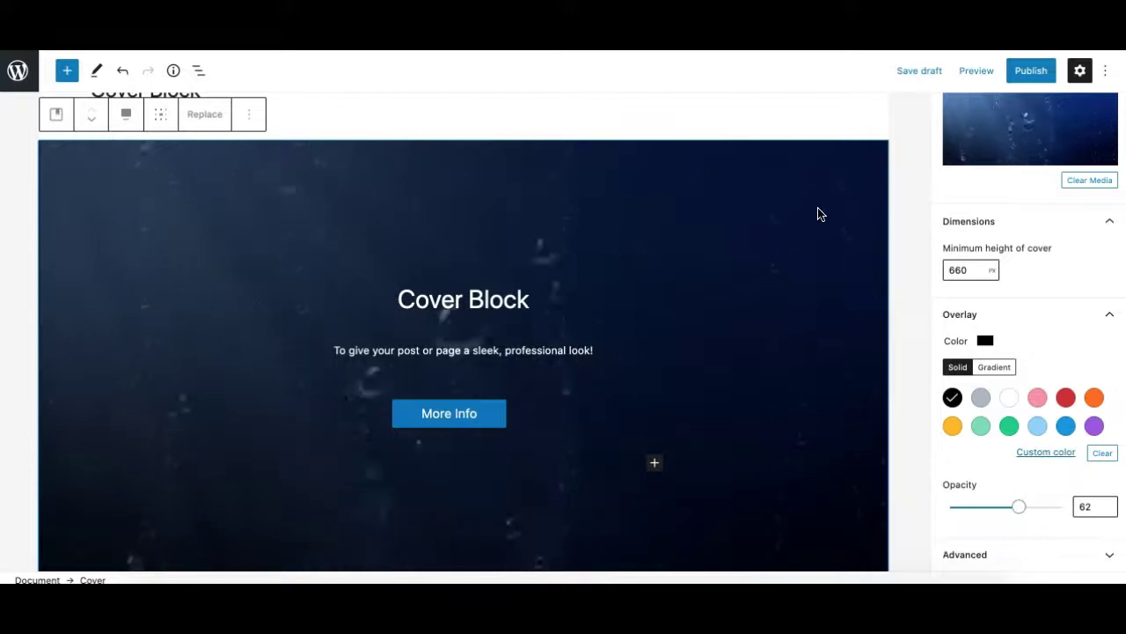
scroll(976, 195, "up", 3)
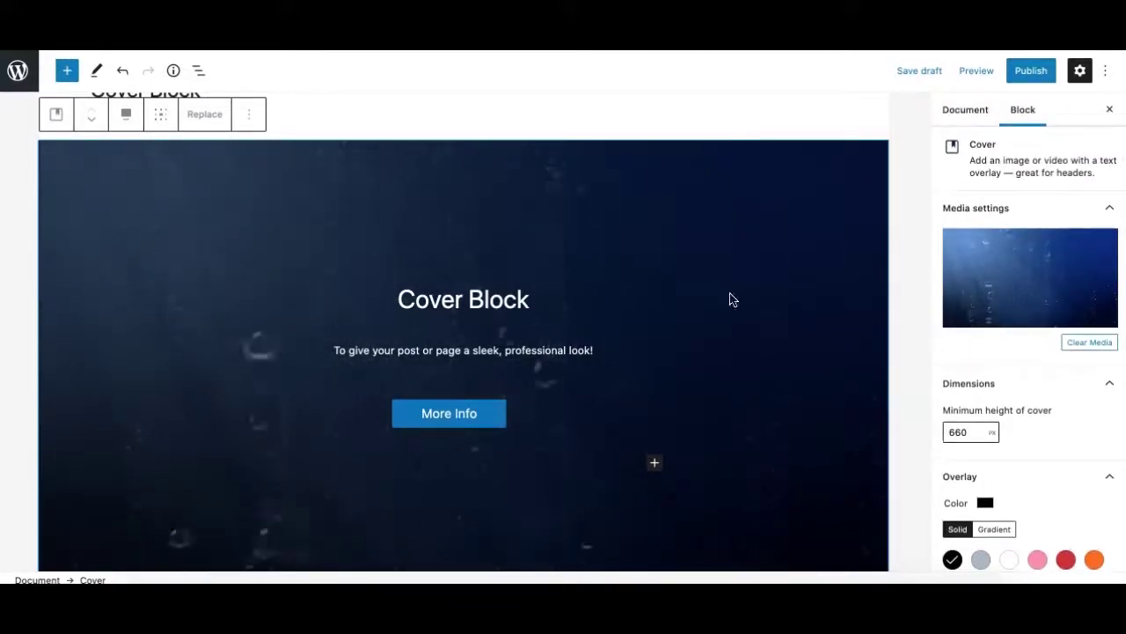
Step: Set the underwater video cover's overlay opacity to 37 and its solid overlay color to red
scroll(1047, 388, "down", 2)
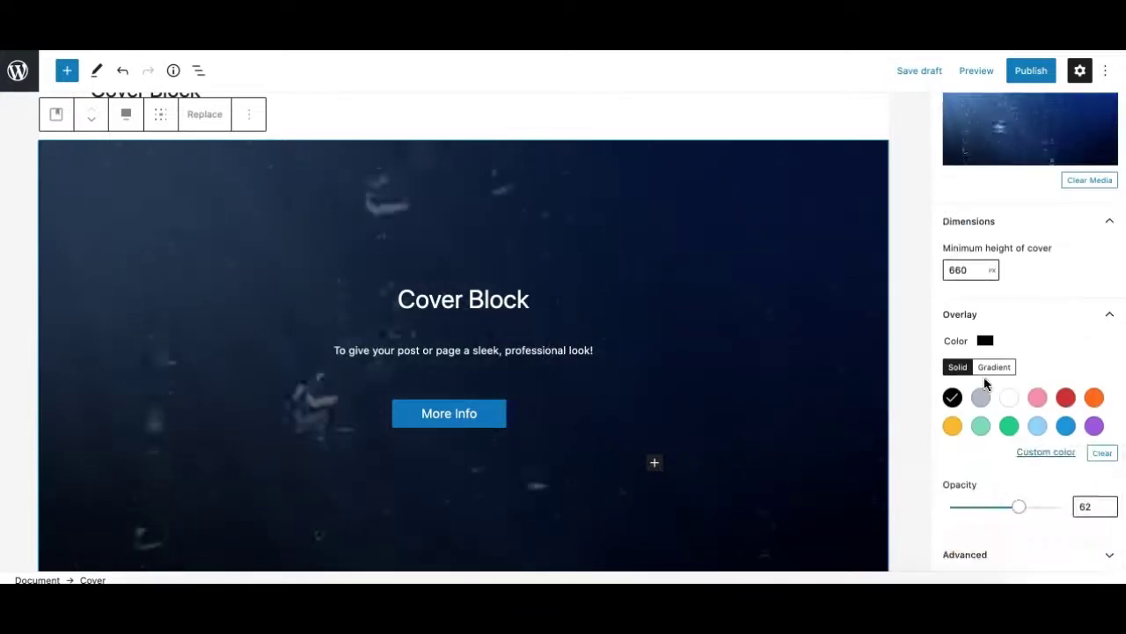
mouse_move(1013, 508)
left_mouse_down()
mouse_move(978, 508)
mouse_move(1032, 506)
mouse_move(993, 509)
left_mouse_up()
left_click(1066, 397)
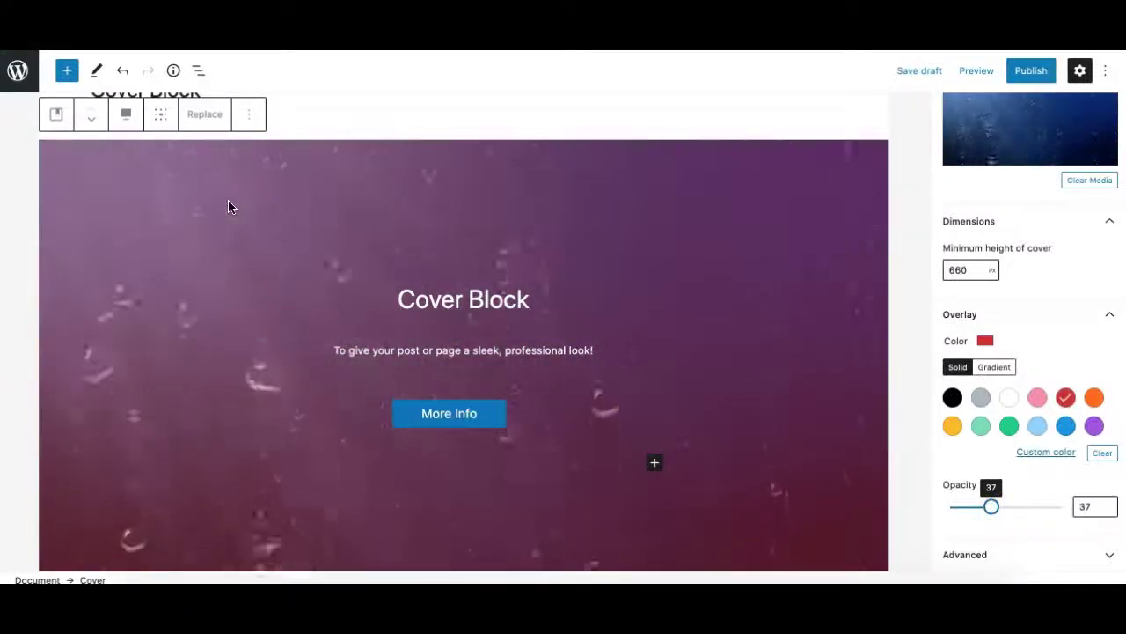
left_click(67, 165)
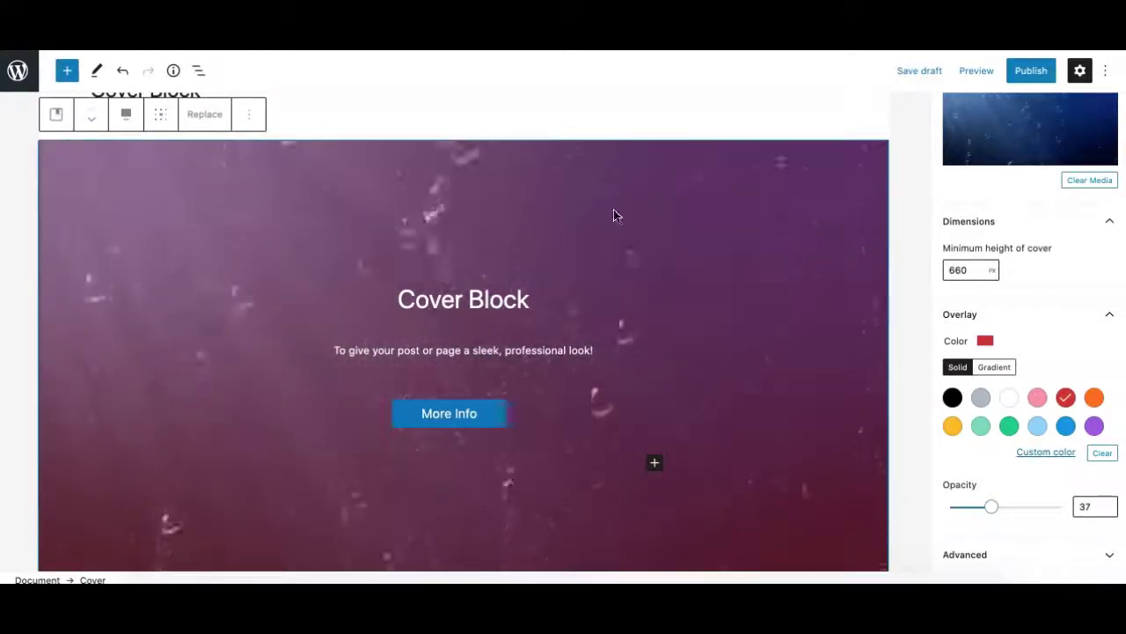
scroll(563, 255, "down", 2)
scroll(563, 256, "up", 2)
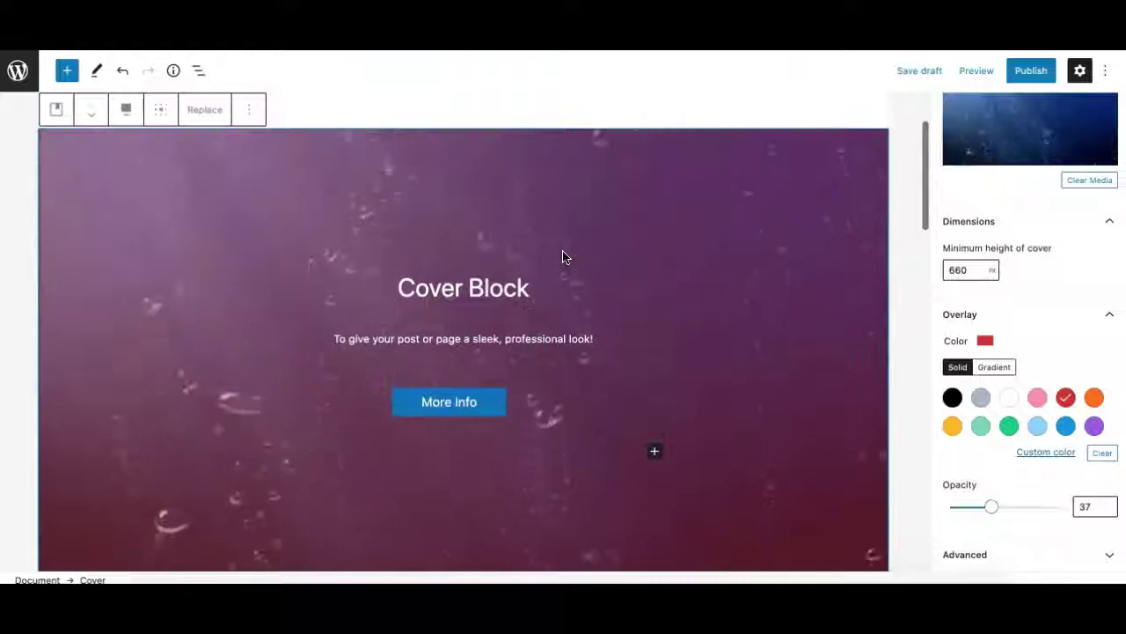
scroll(704, 296, "up", 2)
scroll(704, 296, "down", 3)
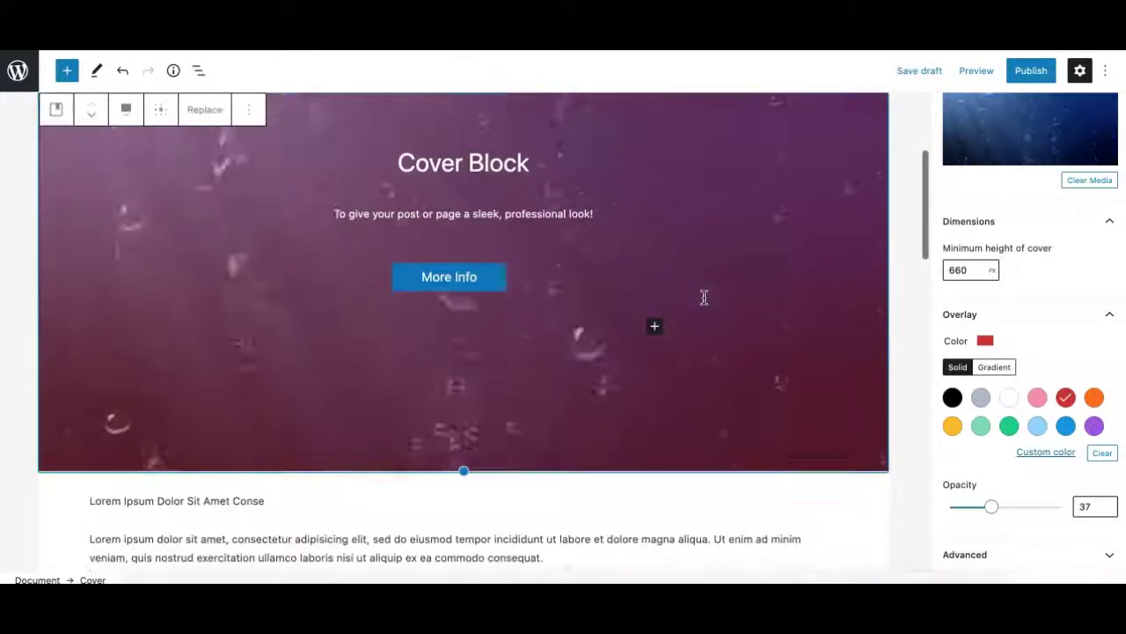
scroll(704, 296, "up", 2)
scroll(704, 297, "down", 1)
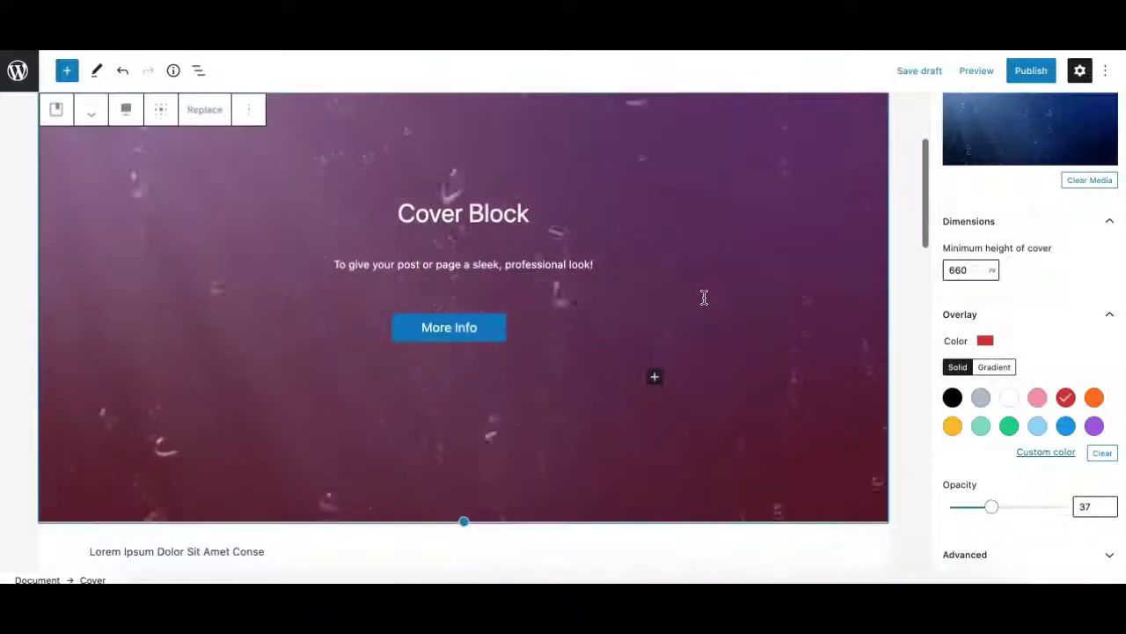